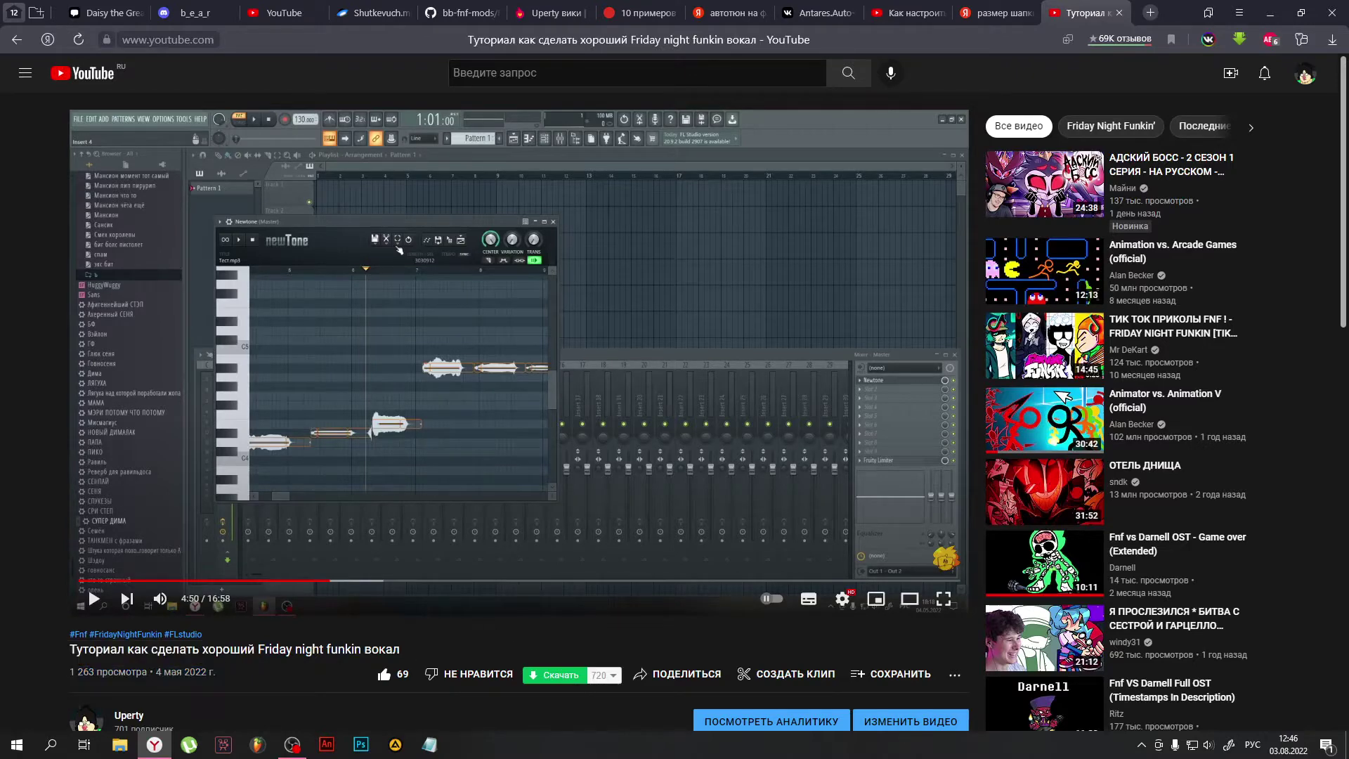
pyautogui.moveTo(241, 682); pyautogui.dragTo(36, 683)
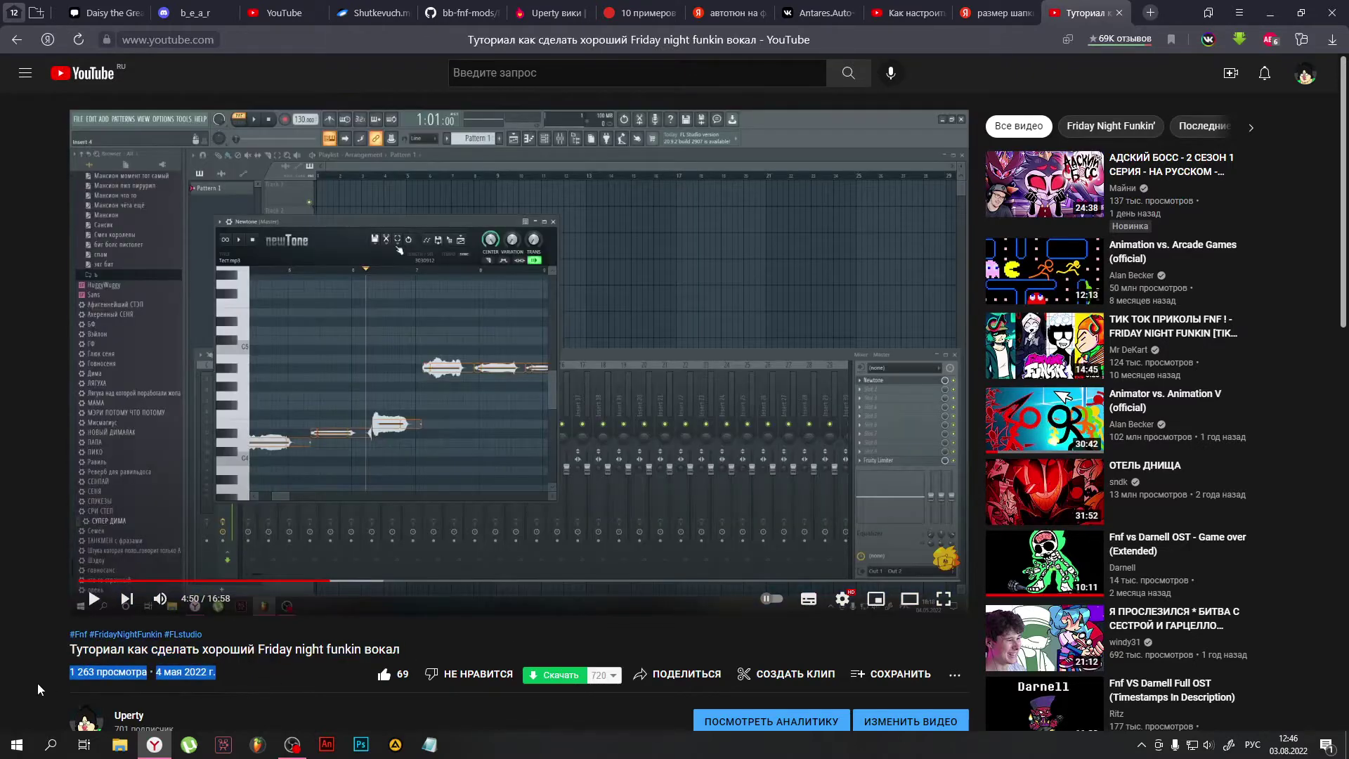
pyautogui.click(495, 626)
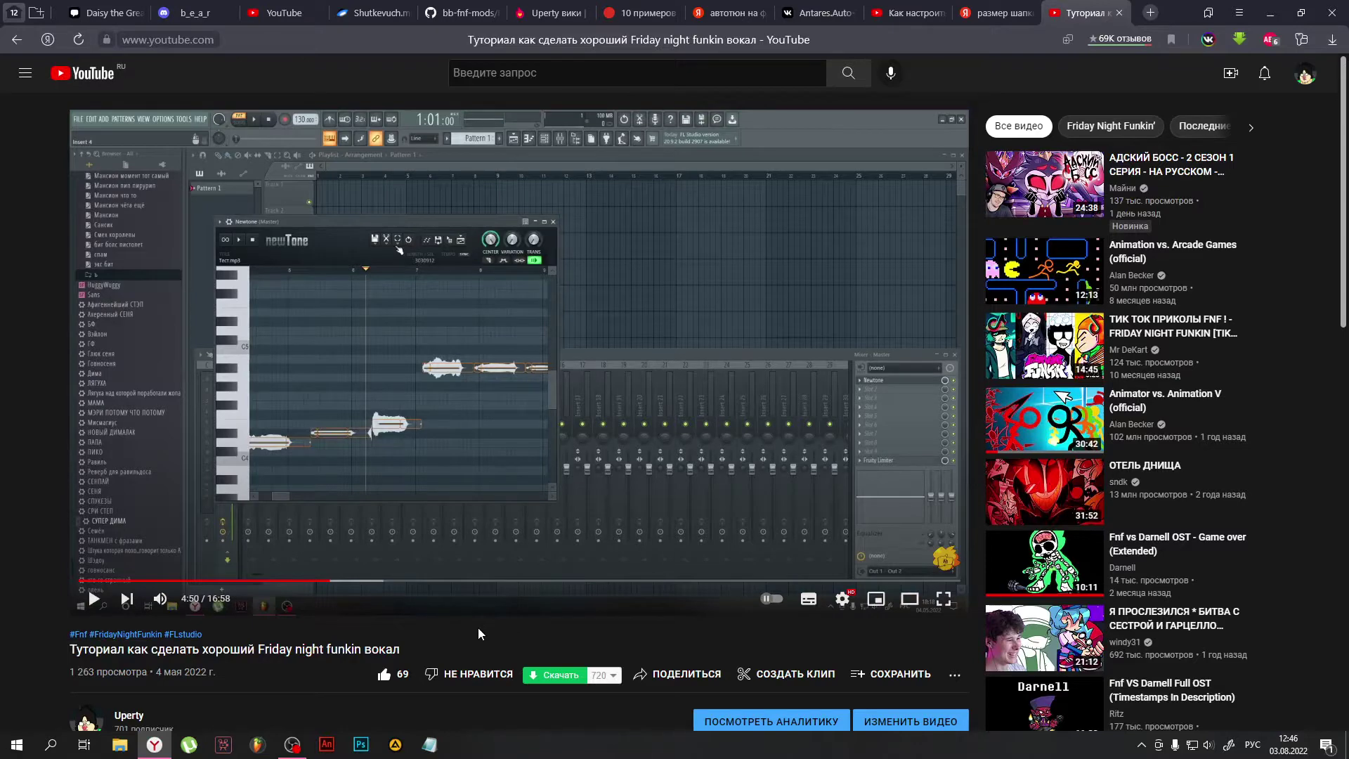
# Step: Switch to FL Studio and load Newtone into the first effect slot of mixer track Insert 3
pyautogui.click(253, 742)
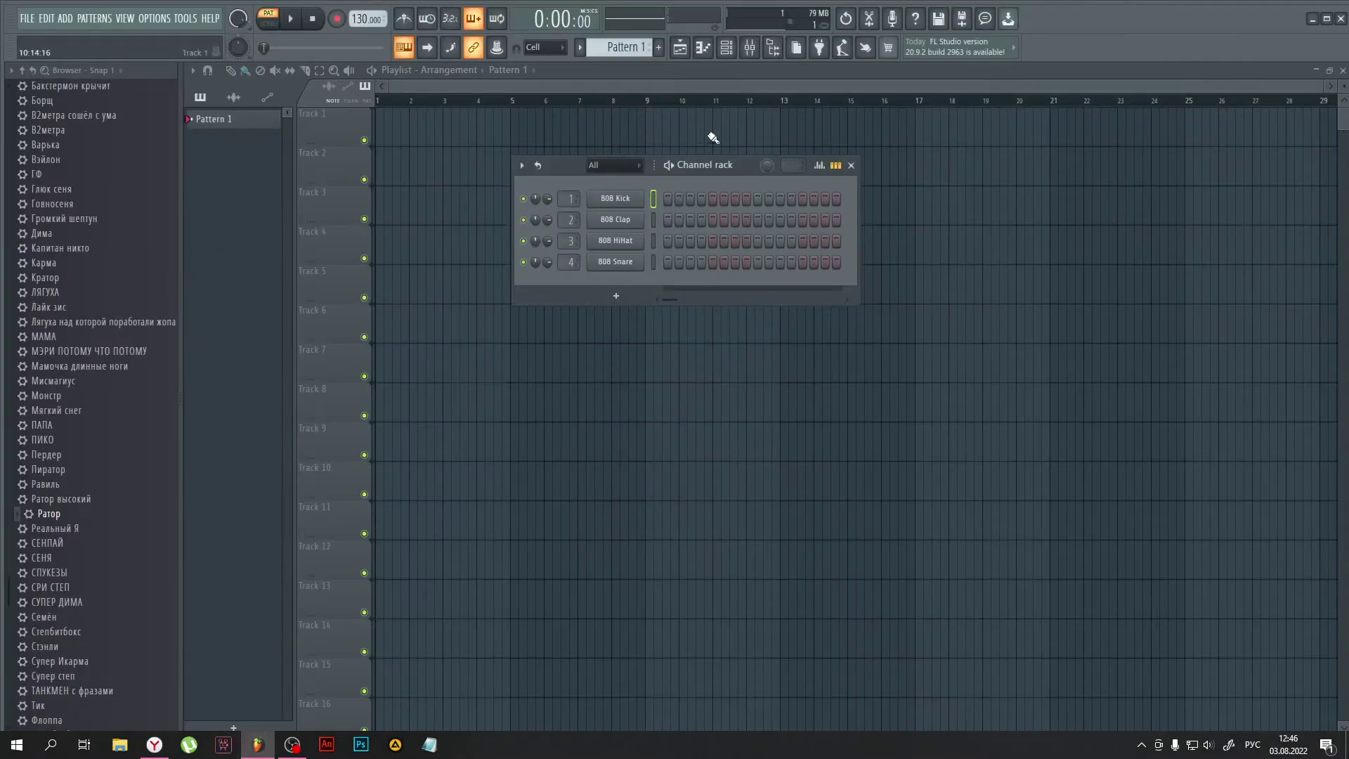
pyautogui.click(616, 294)
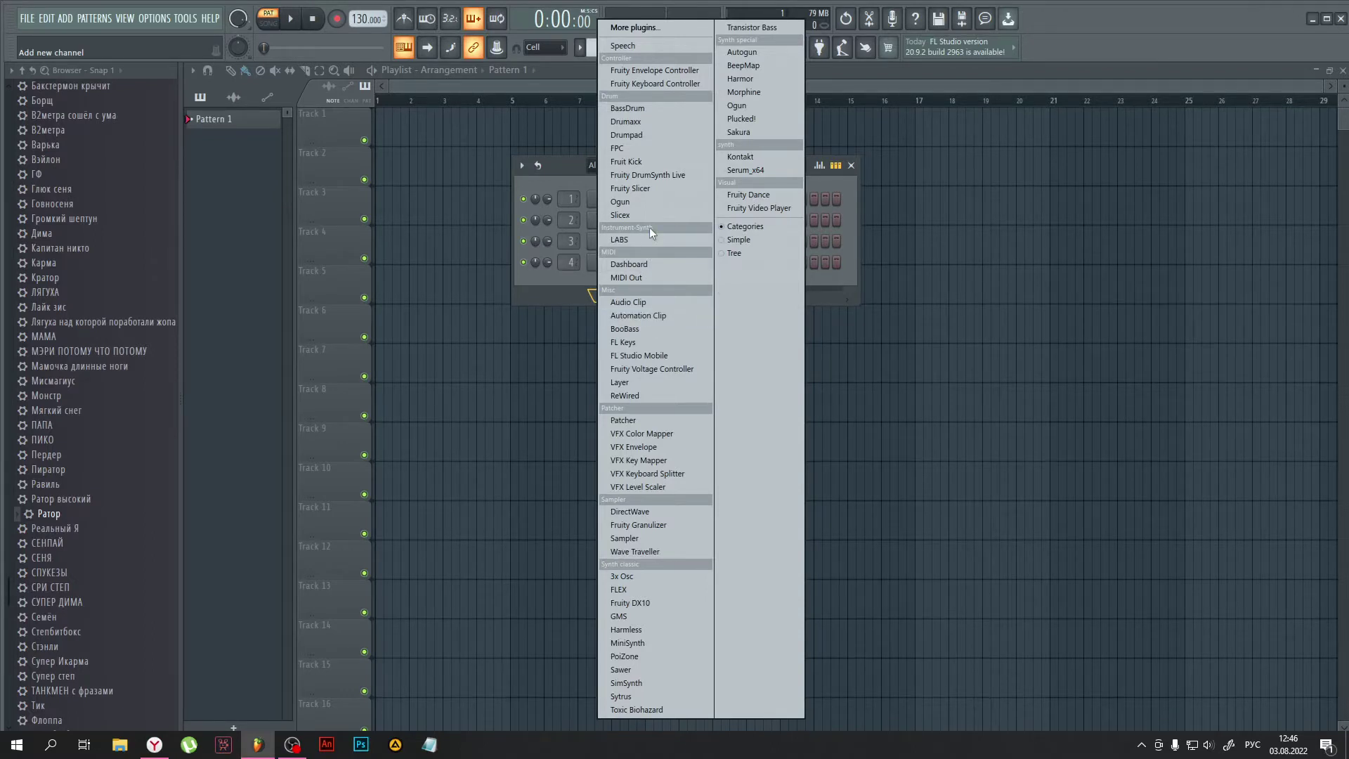
pyautogui.click(515, 279)
pyautogui.click(749, 49)
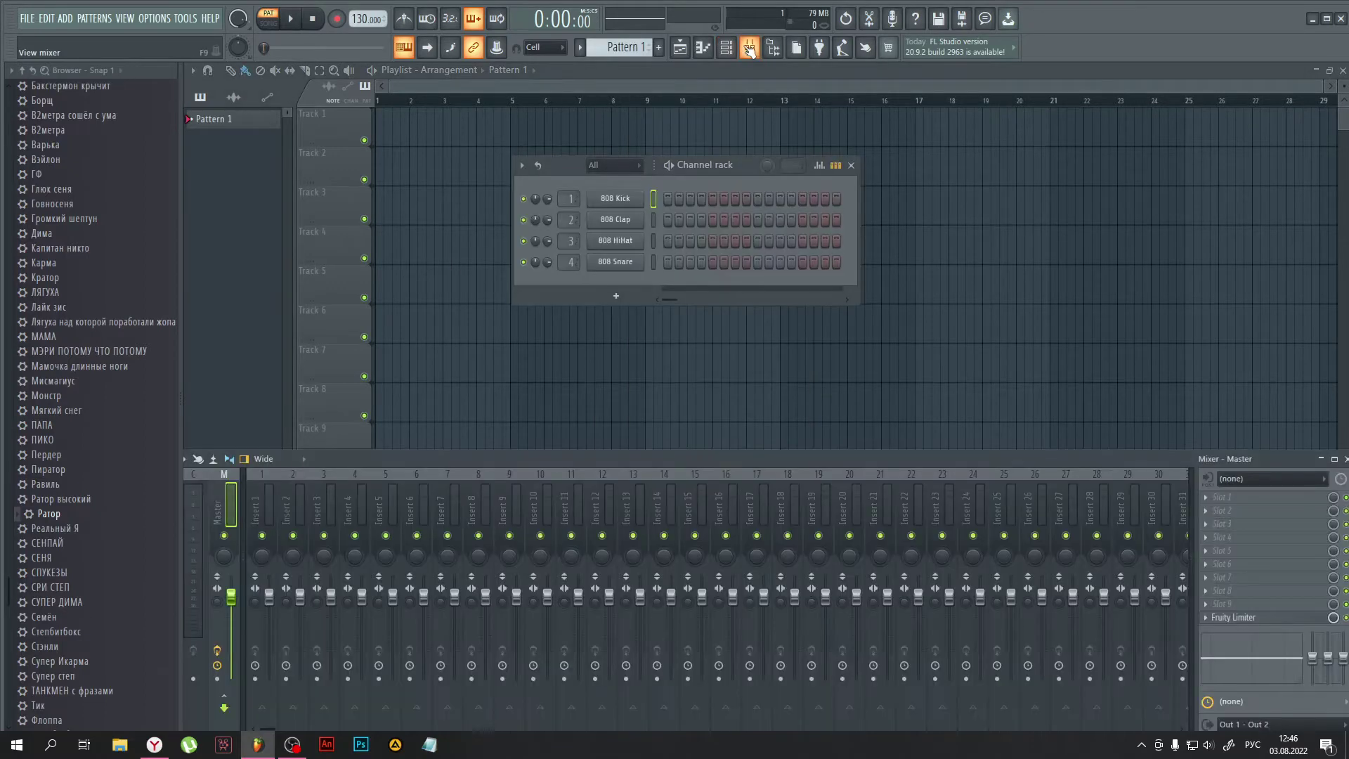
pyautogui.click(335, 488)
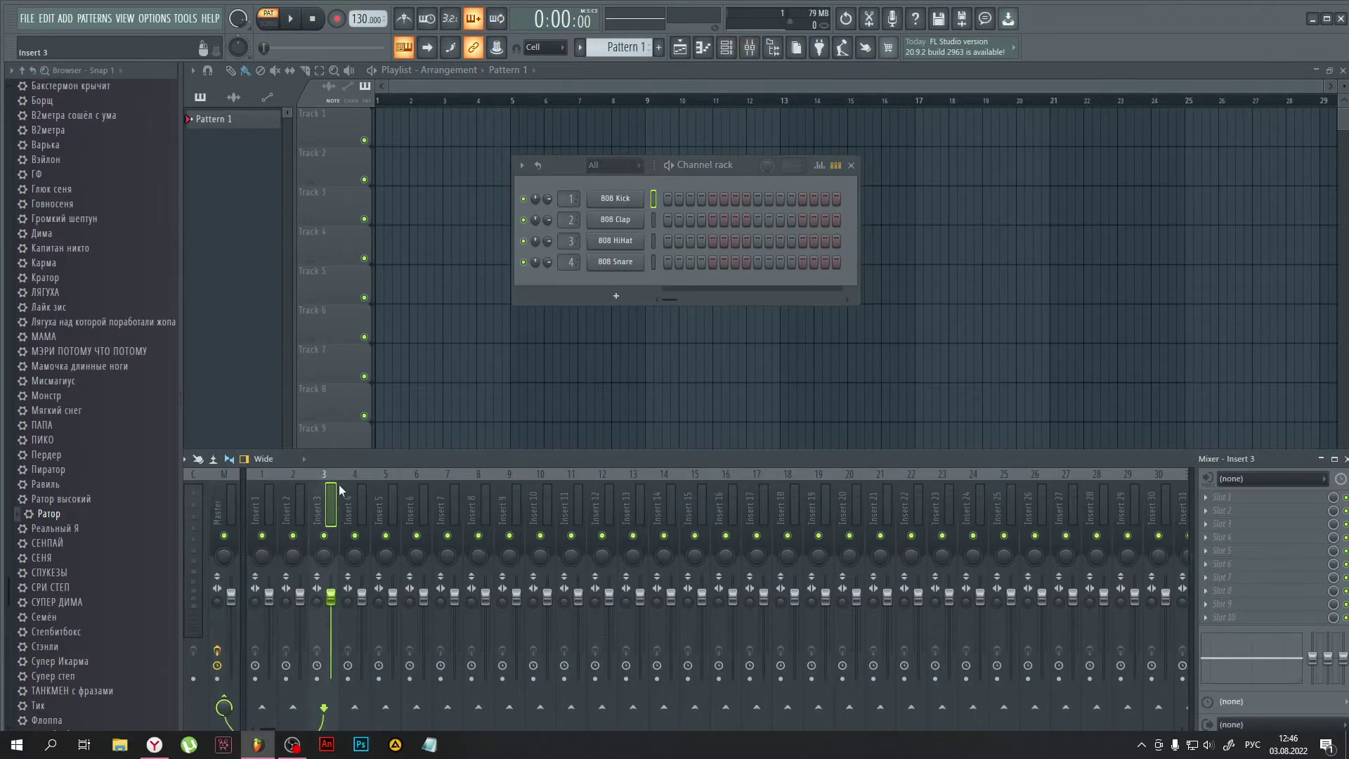
pyautogui.click(1231, 504)
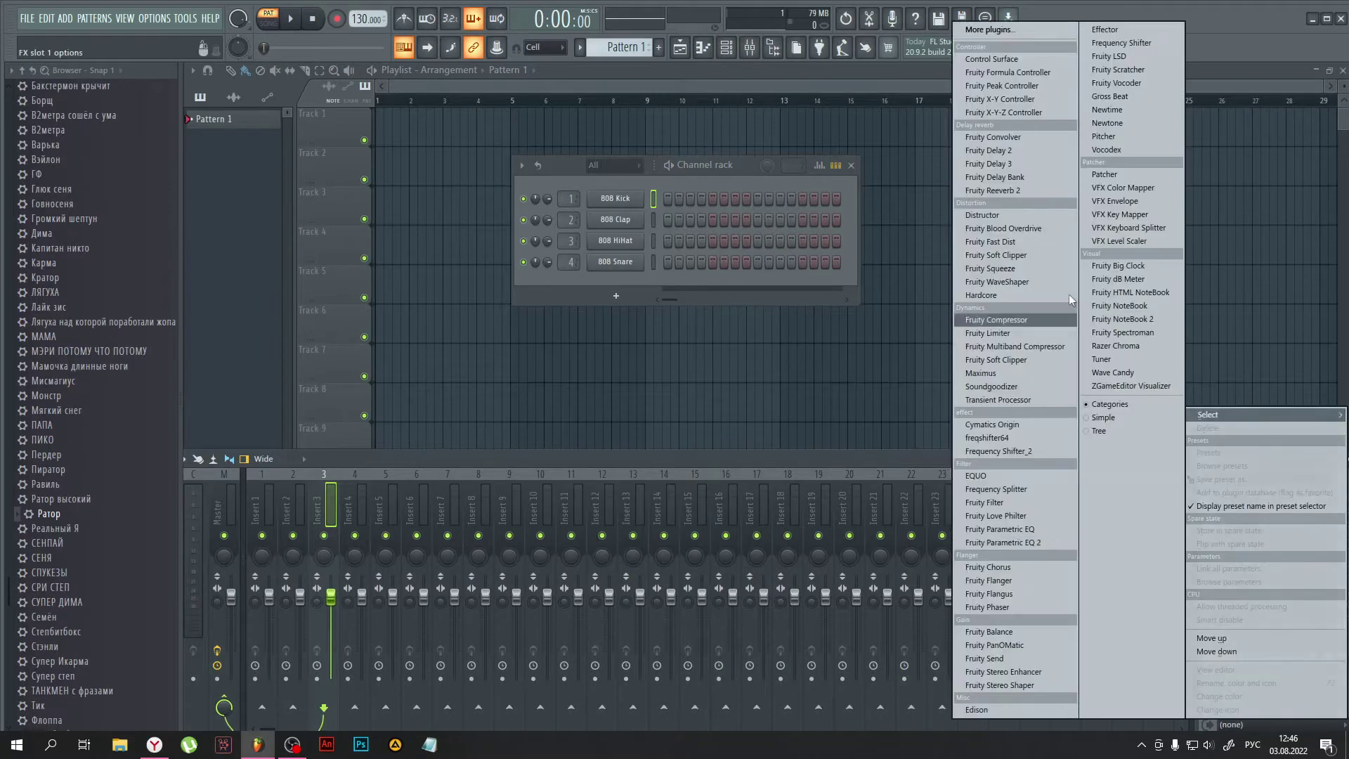
pyautogui.click(1138, 122)
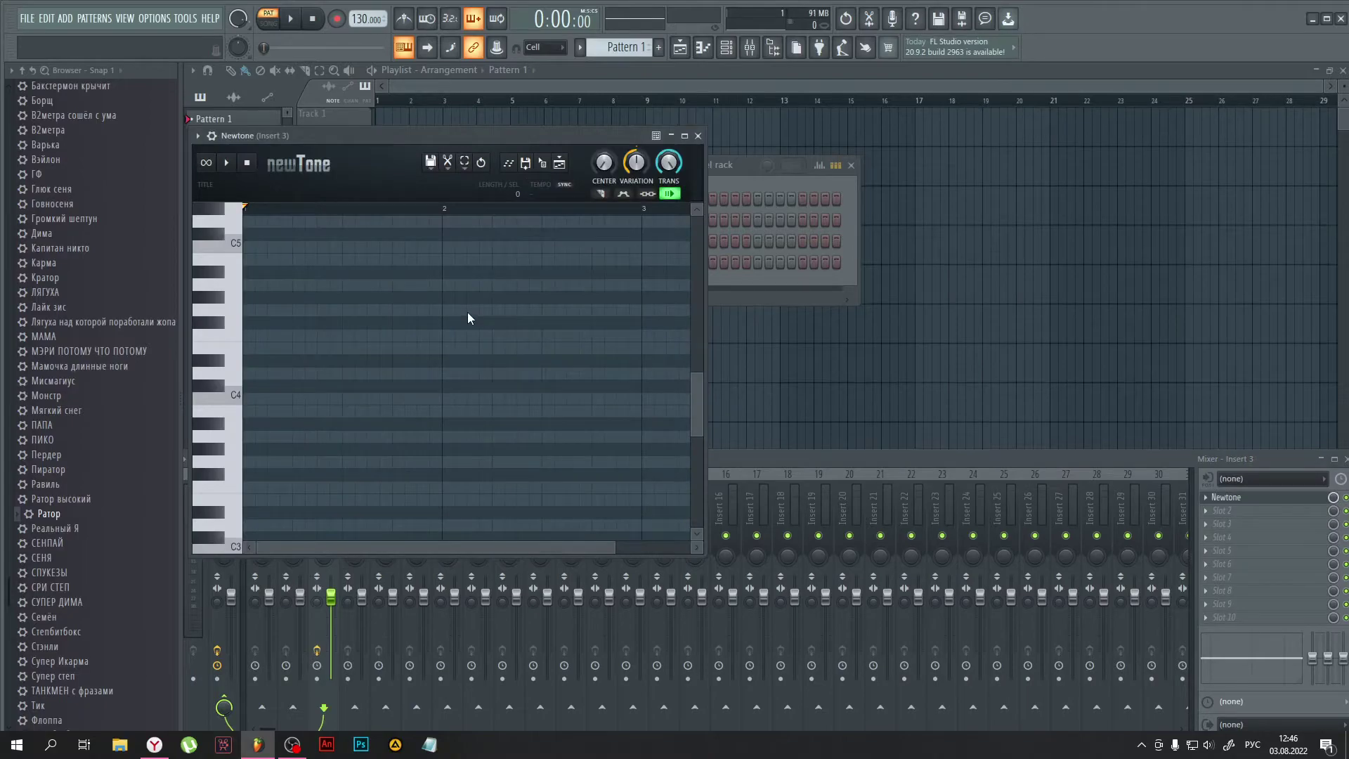
# Step: Load the OGG vocal recording with the long drawn-out name from the desktop into Newtone
pyautogui.click(1346, 745)
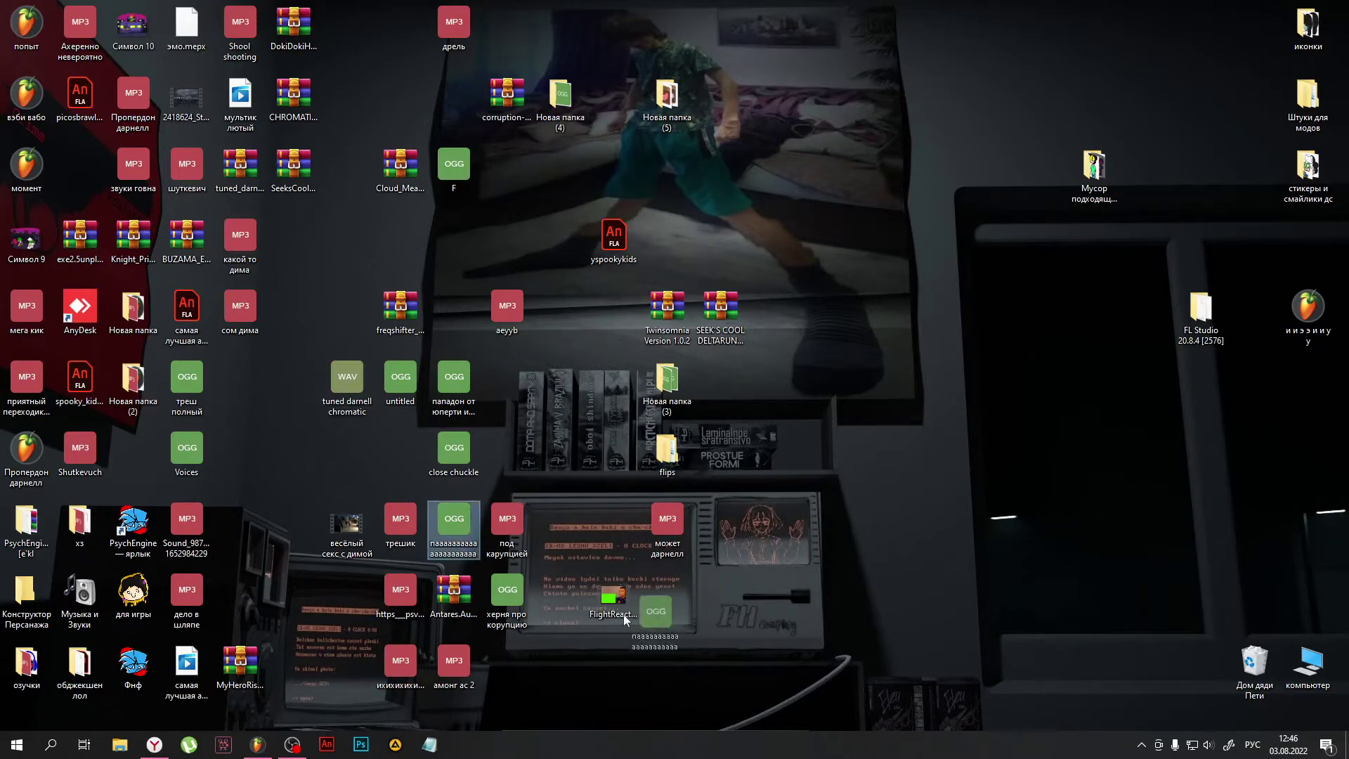
pyautogui.click(258, 745)
pyautogui.moveTo(254, 756); pyautogui.dragTo(296, 423)
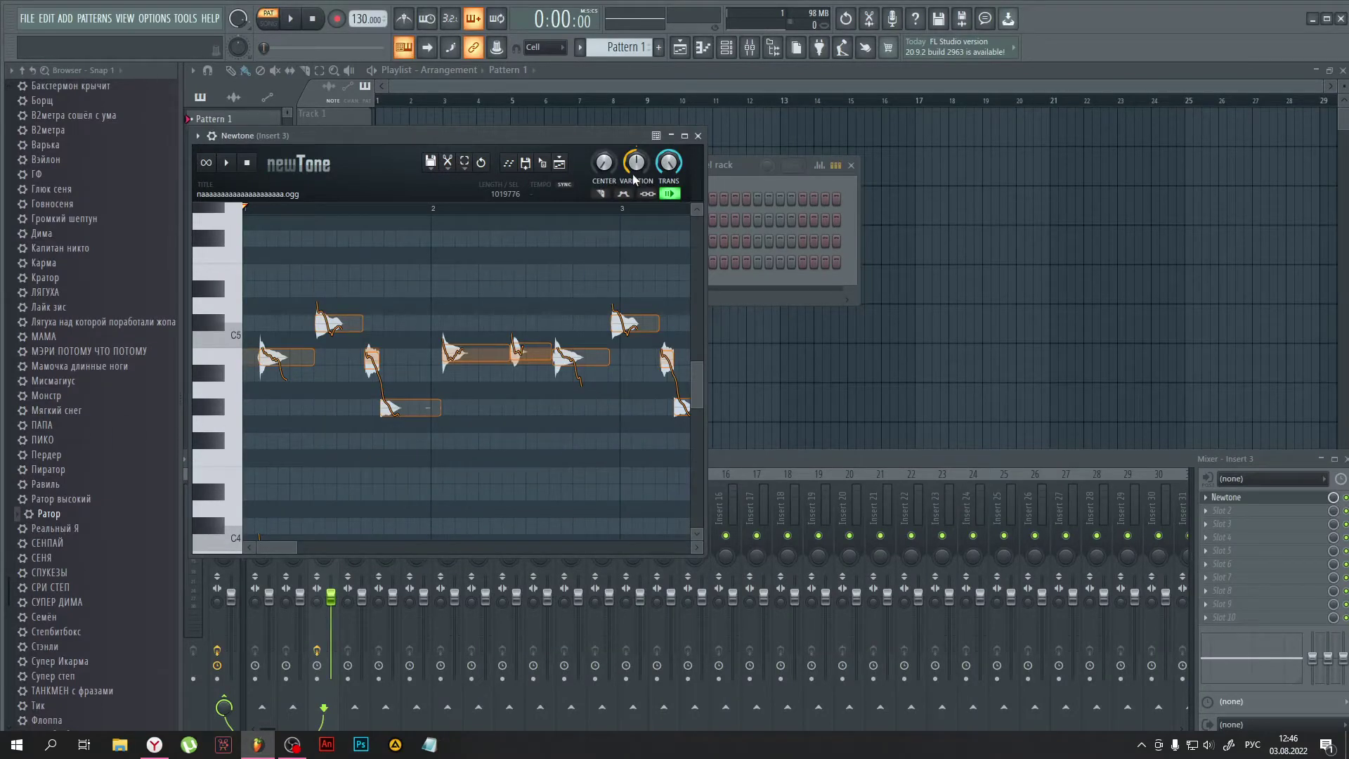
# Step: Set Newtone's Center to maximum and both Variation and Trans to minimum to flatten the pitch of the vocal slices
pyautogui.moveTo(603, 162); pyautogui.dragTo(604, 105)
pyautogui.moveTo(635, 162); pyautogui.dragTo(667, 231)
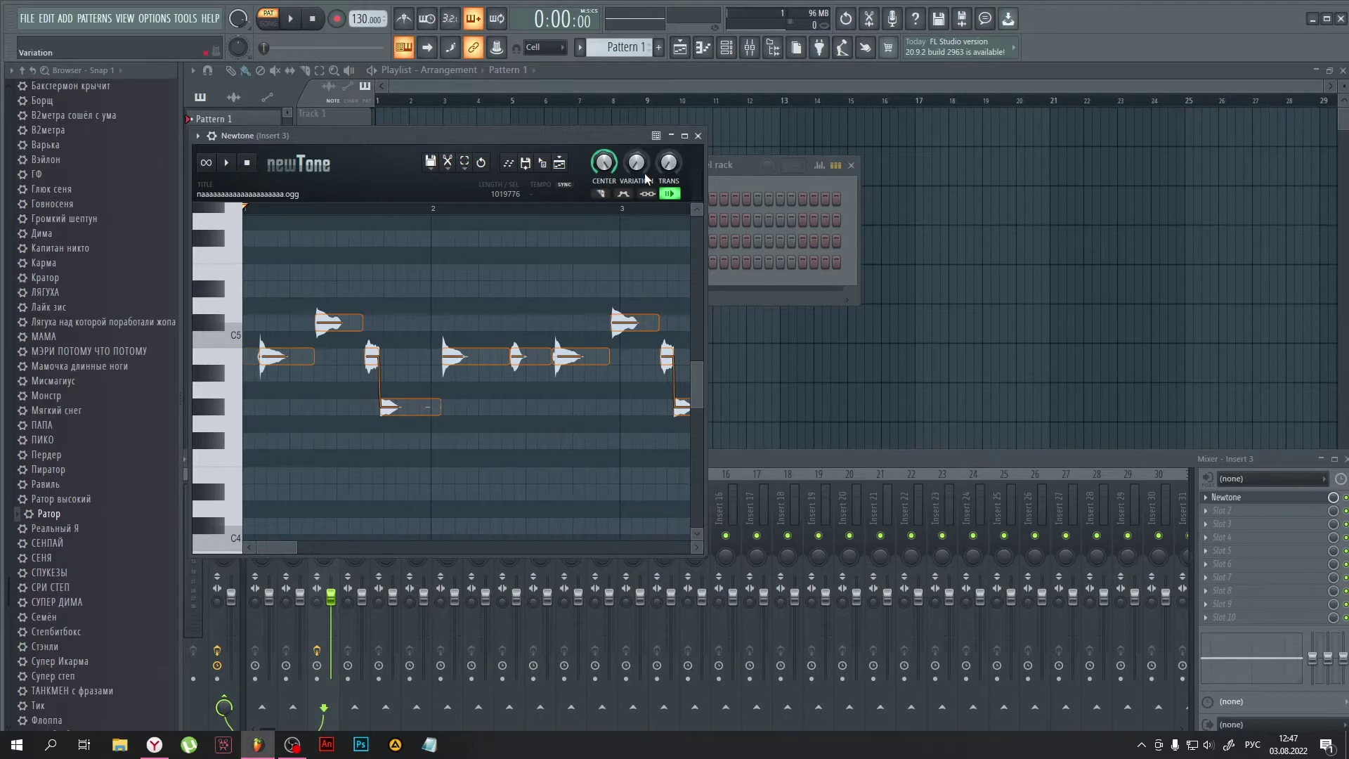
pyautogui.moveTo(640, 168); pyautogui.dragTo(640, 126)
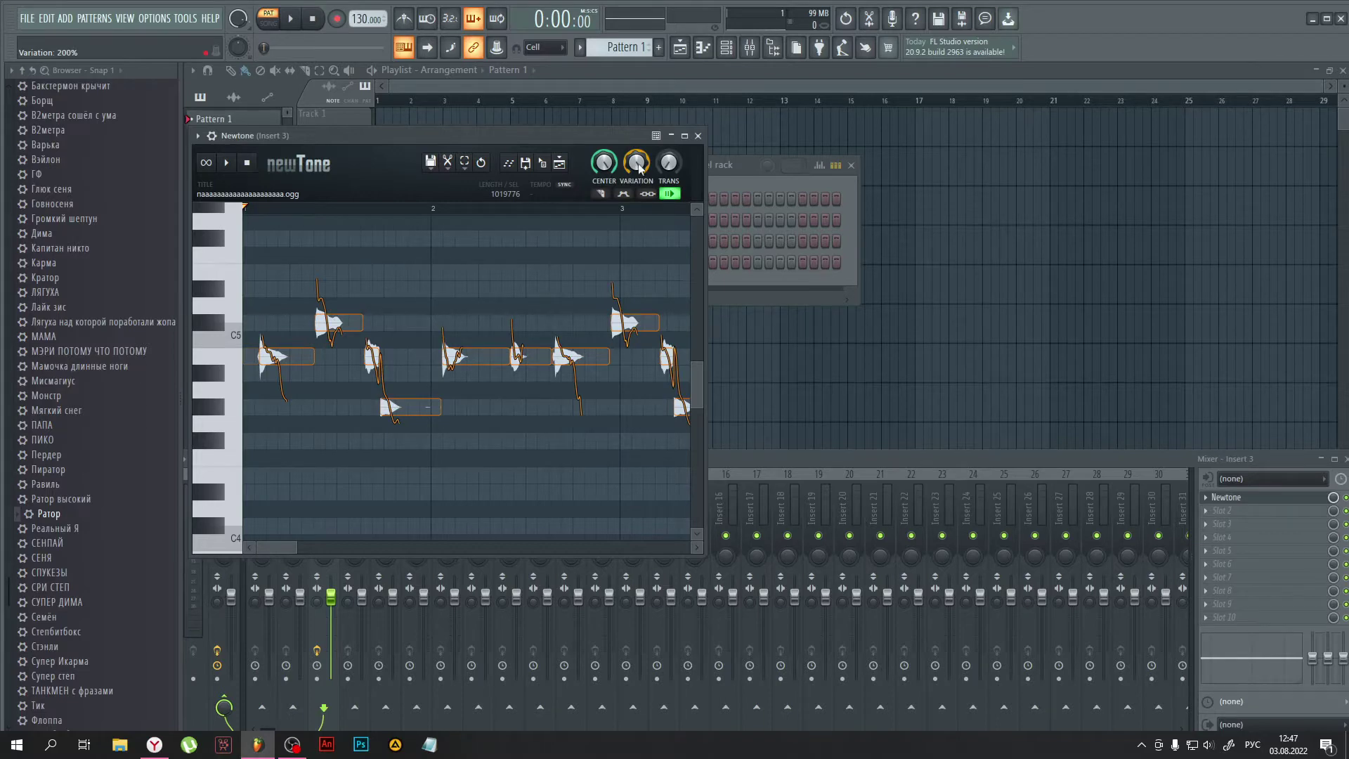
pyautogui.moveTo(638, 169); pyautogui.dragTo(638, 211)
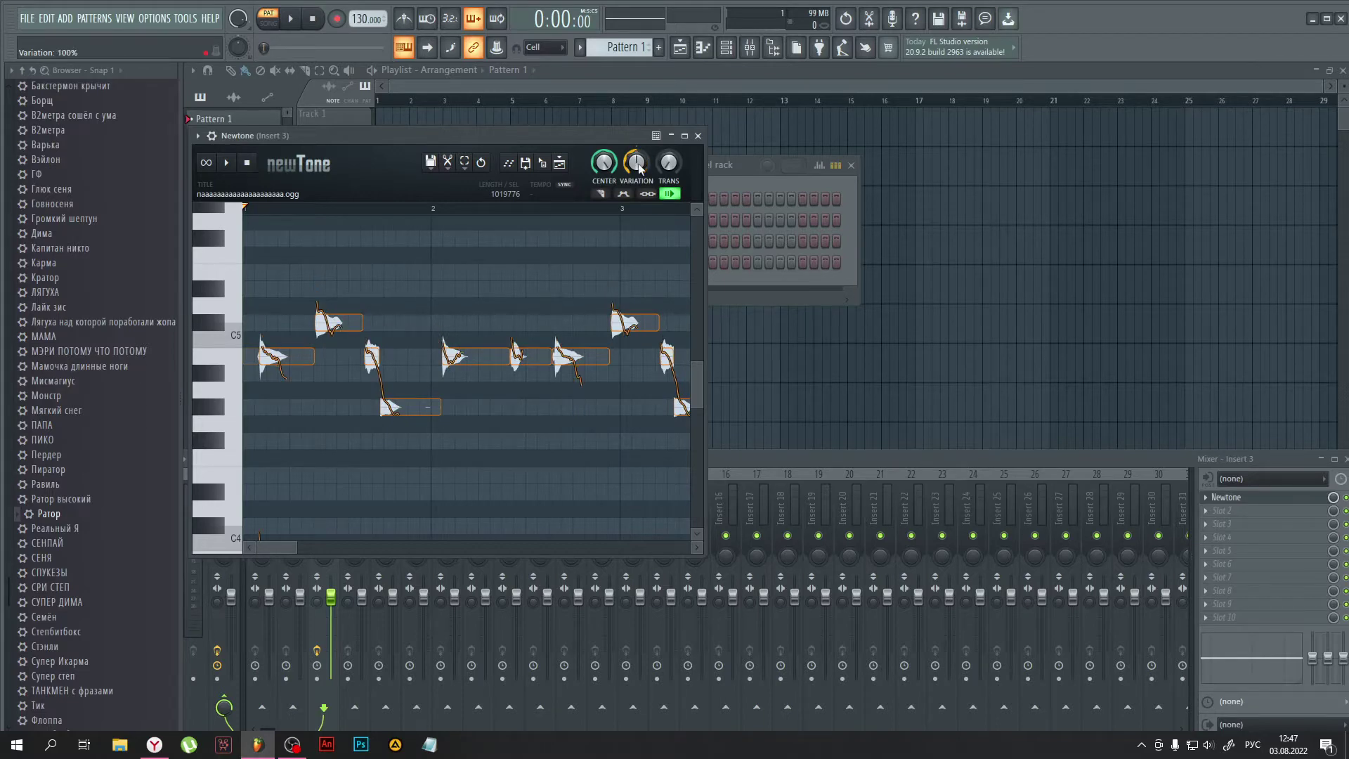
pyautogui.moveTo(636, 169); pyautogui.dragTo(635, 190)
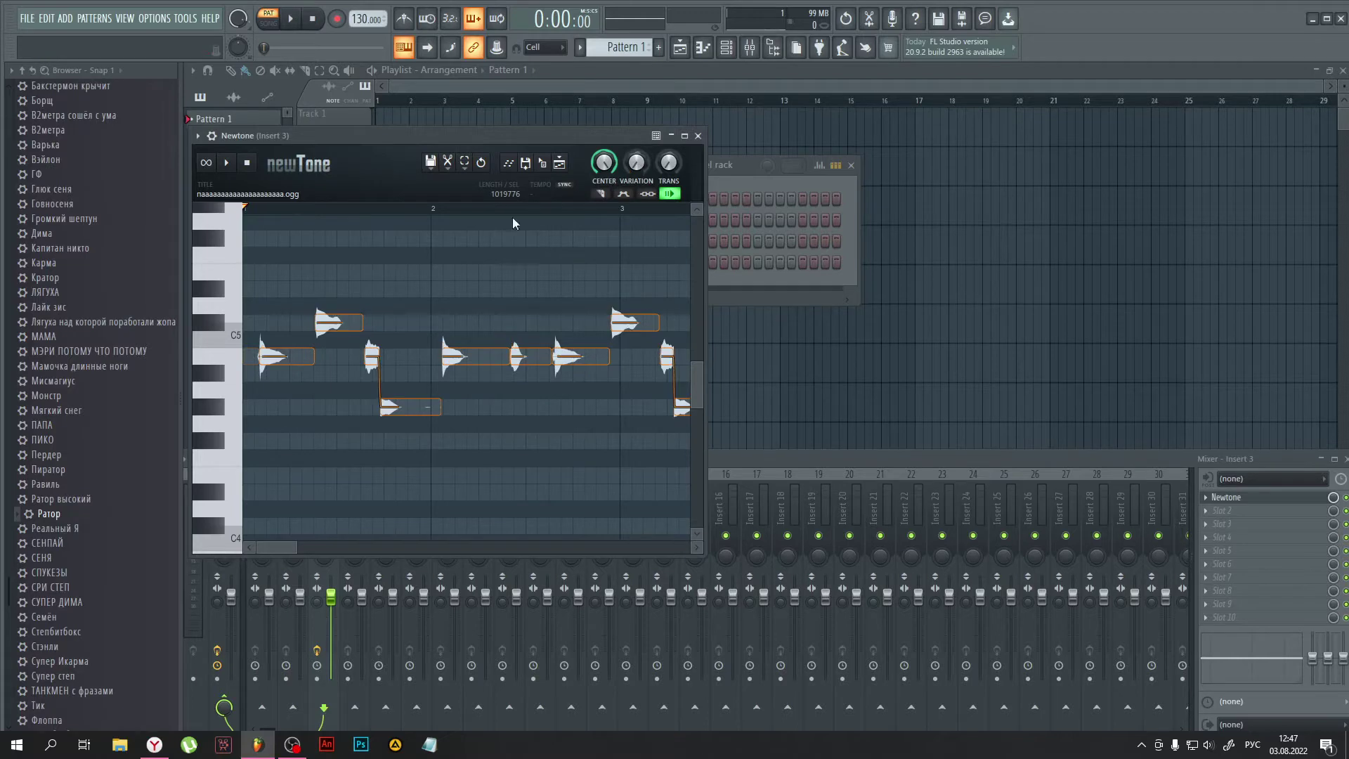
# Step: Select the vocal slices and align them all on the same pitch, B4
pyautogui.scroll(-5, 379, 457)
pyautogui.scroll(4, 289, 468)
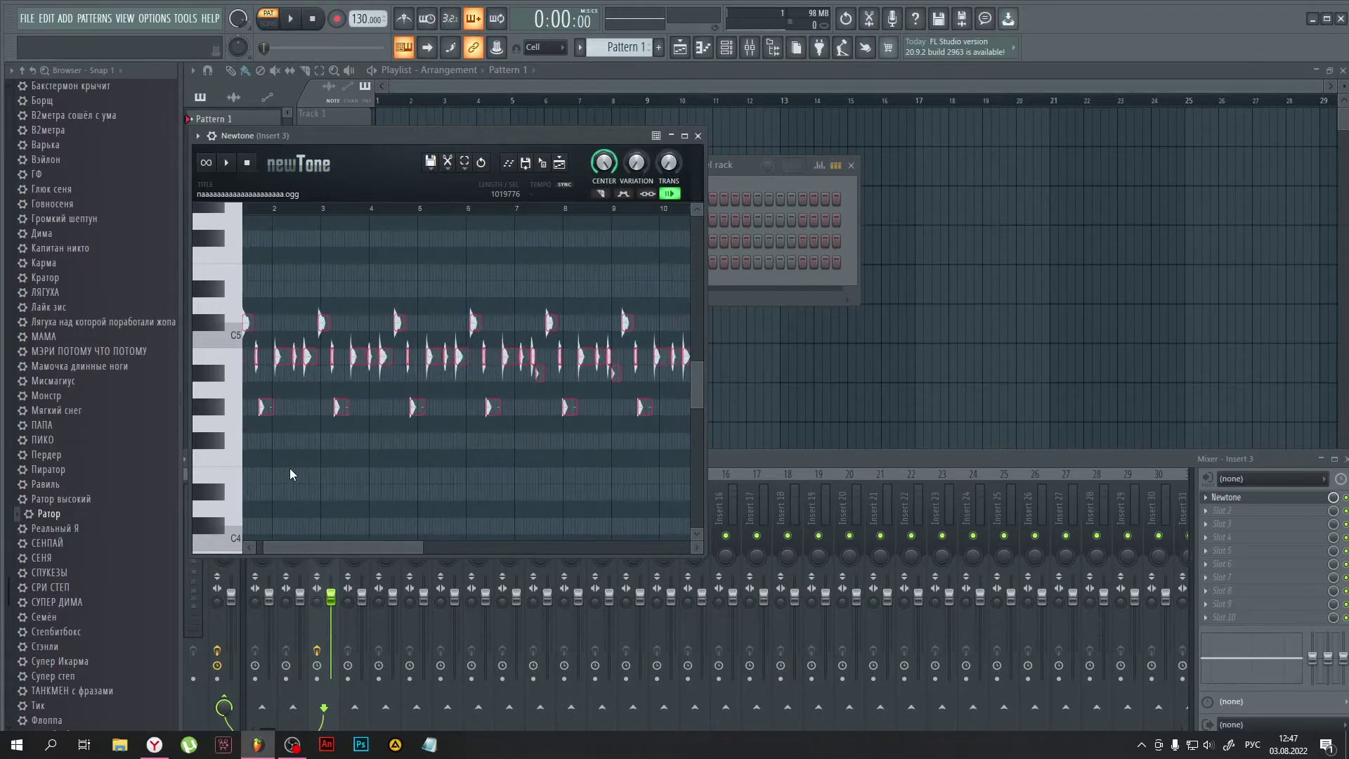
pyautogui.moveTo(289, 467); pyautogui.dragTo(651, 479)
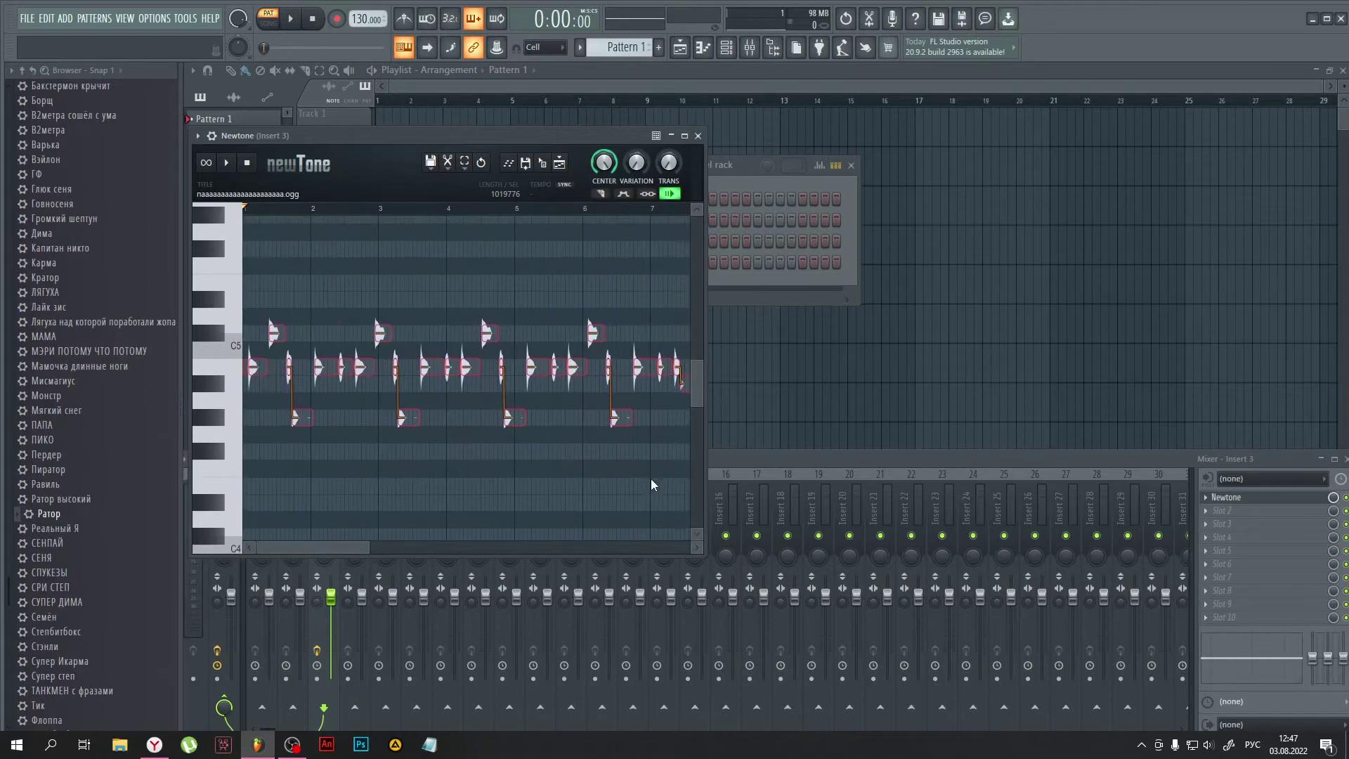
pyautogui.scroll(3, 250, 412)
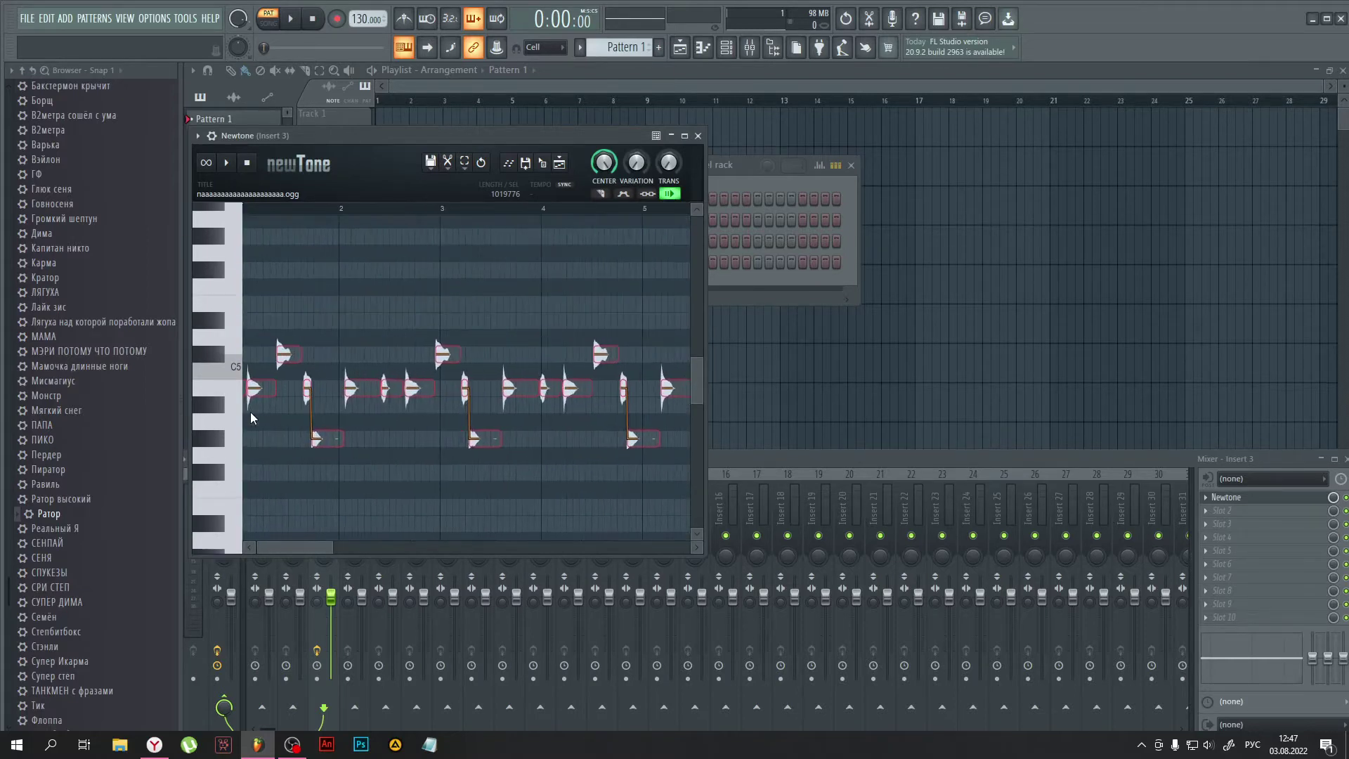
pyautogui.moveTo(263, 405); pyautogui.dragTo(213, 456)
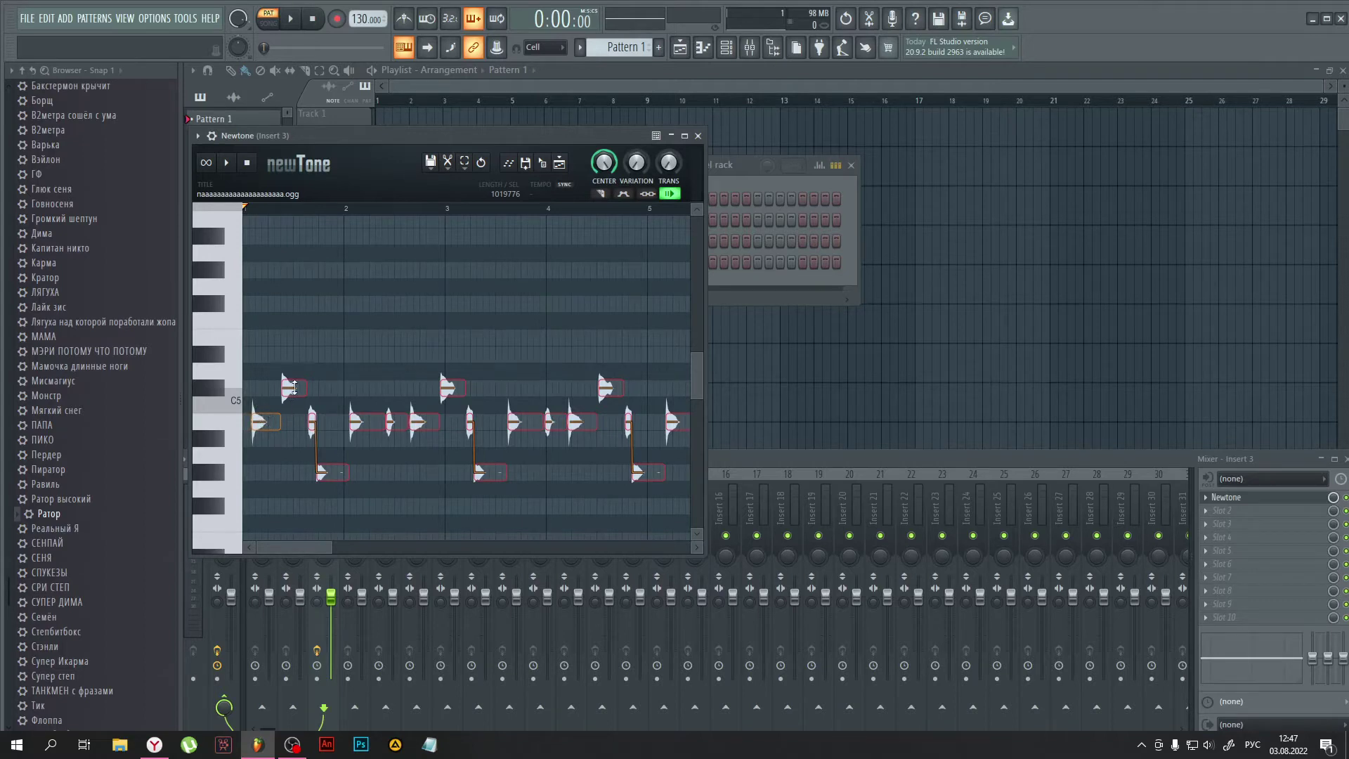
pyautogui.moveTo(295, 383); pyautogui.dragTo(290, 422)
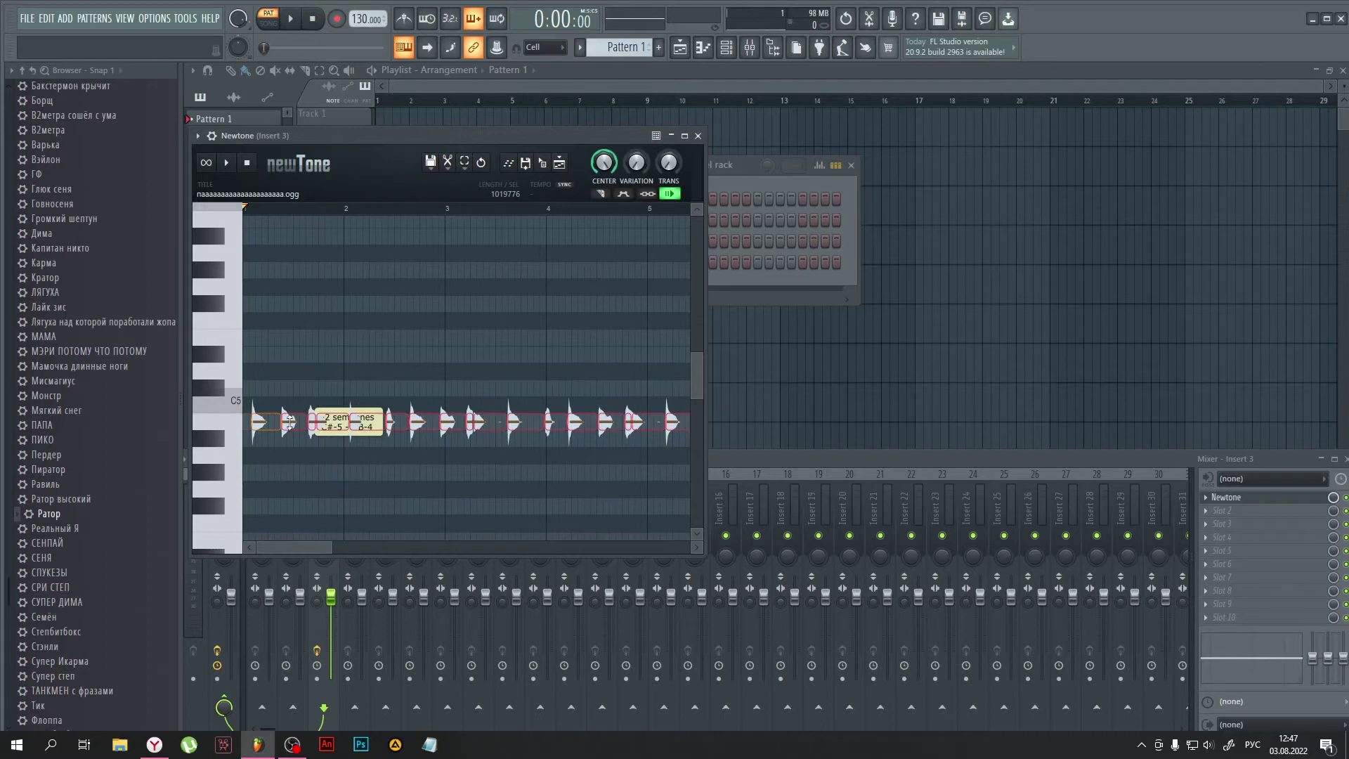
pyautogui.moveTo(462, 480); pyautogui.dragTo(4, 465)
pyautogui.moveTo(348, 441); pyautogui.dragTo(90, 457)
pyautogui.moveTo(671, 451); pyautogui.dragTo(783, 433)
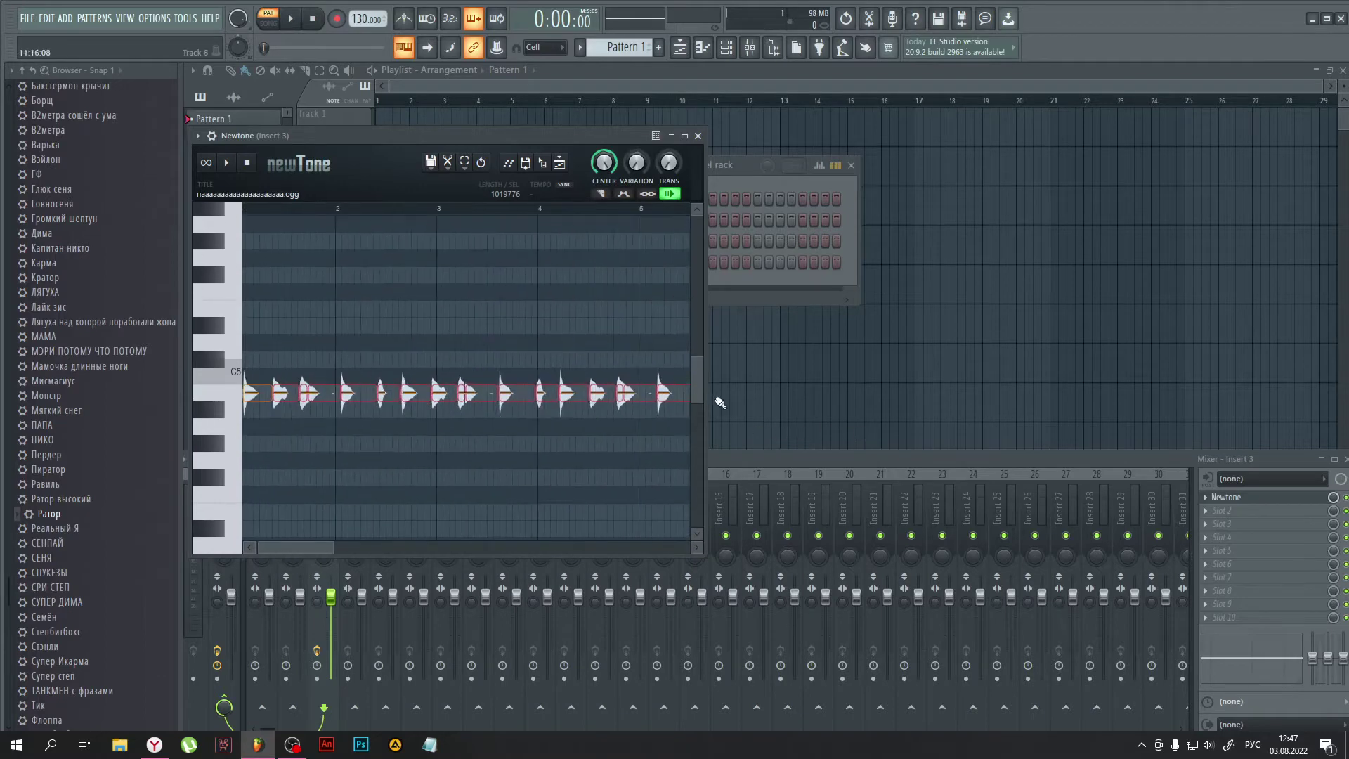
# Step: Transpose all the aligned vocal slices down 23 semitones to C3 and clear the selection
pyautogui.click(396, 334)
pyautogui.moveTo(264, 387); pyautogui.dragTo(236, 428)
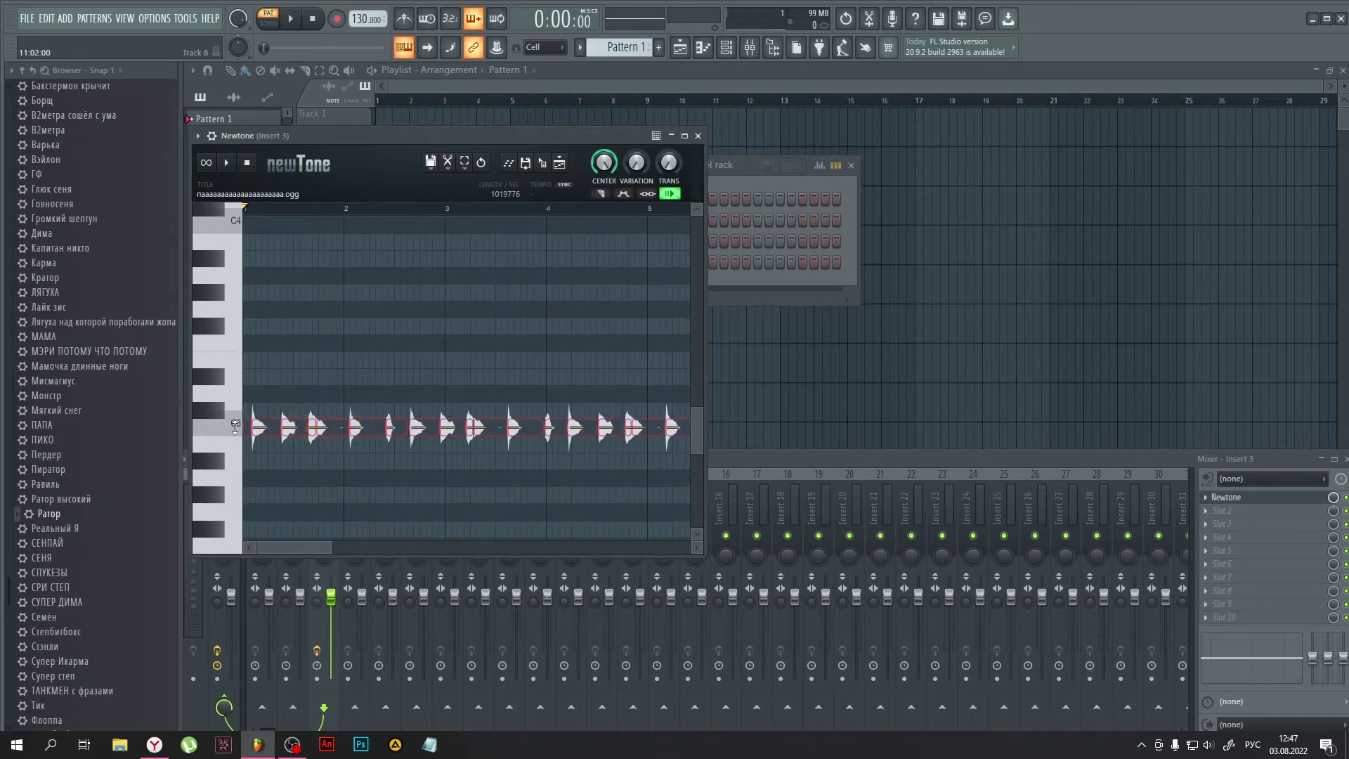
pyautogui.moveTo(235, 427); pyautogui.dragTo(219, 336)
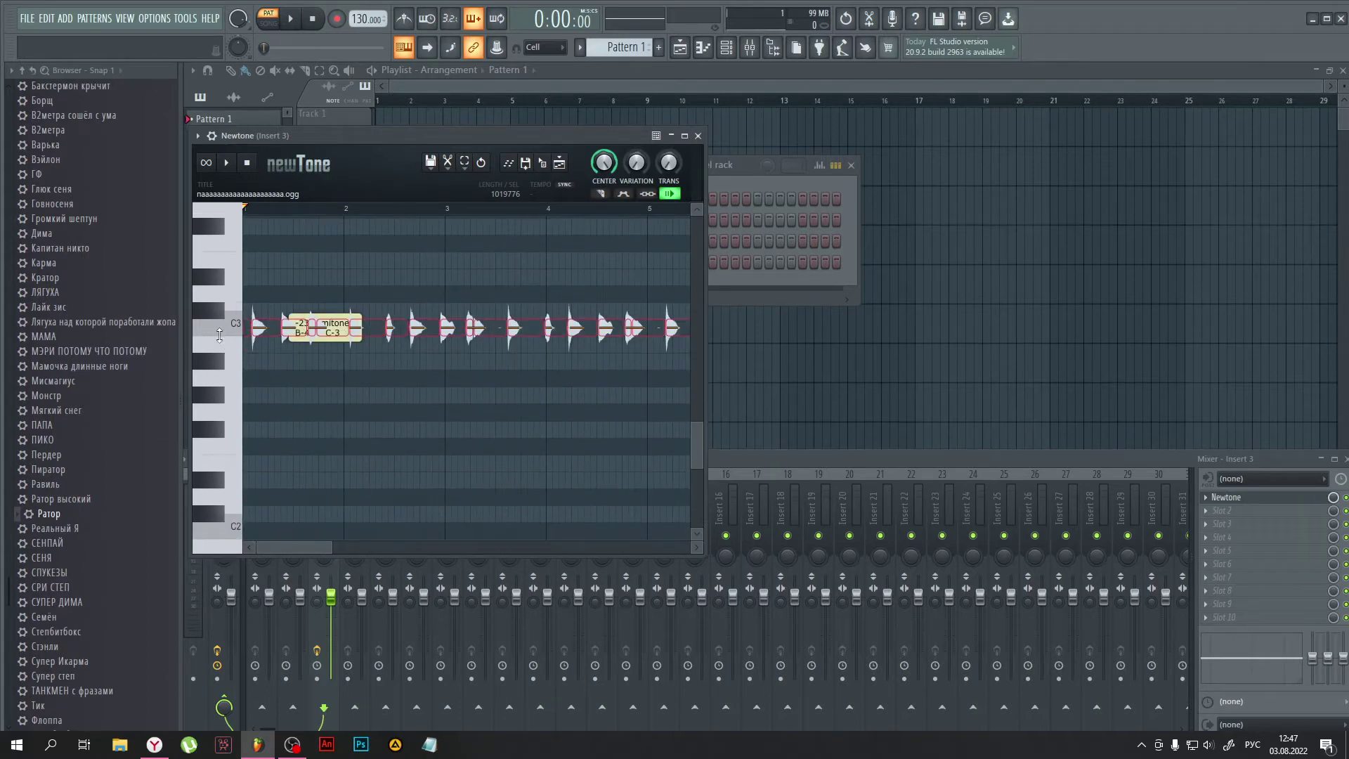
pyautogui.moveTo(246, 383); pyautogui.dragTo(406, 501)
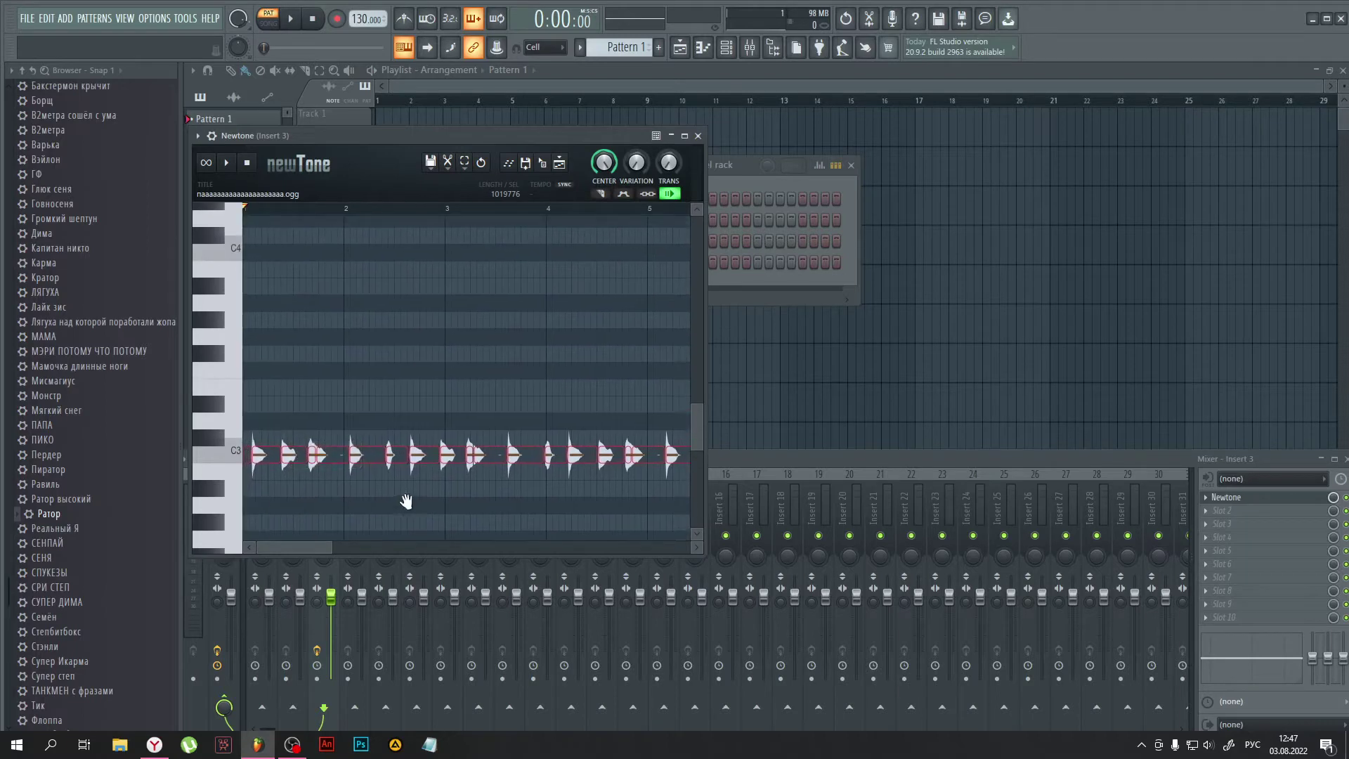
pyautogui.click(309, 404)
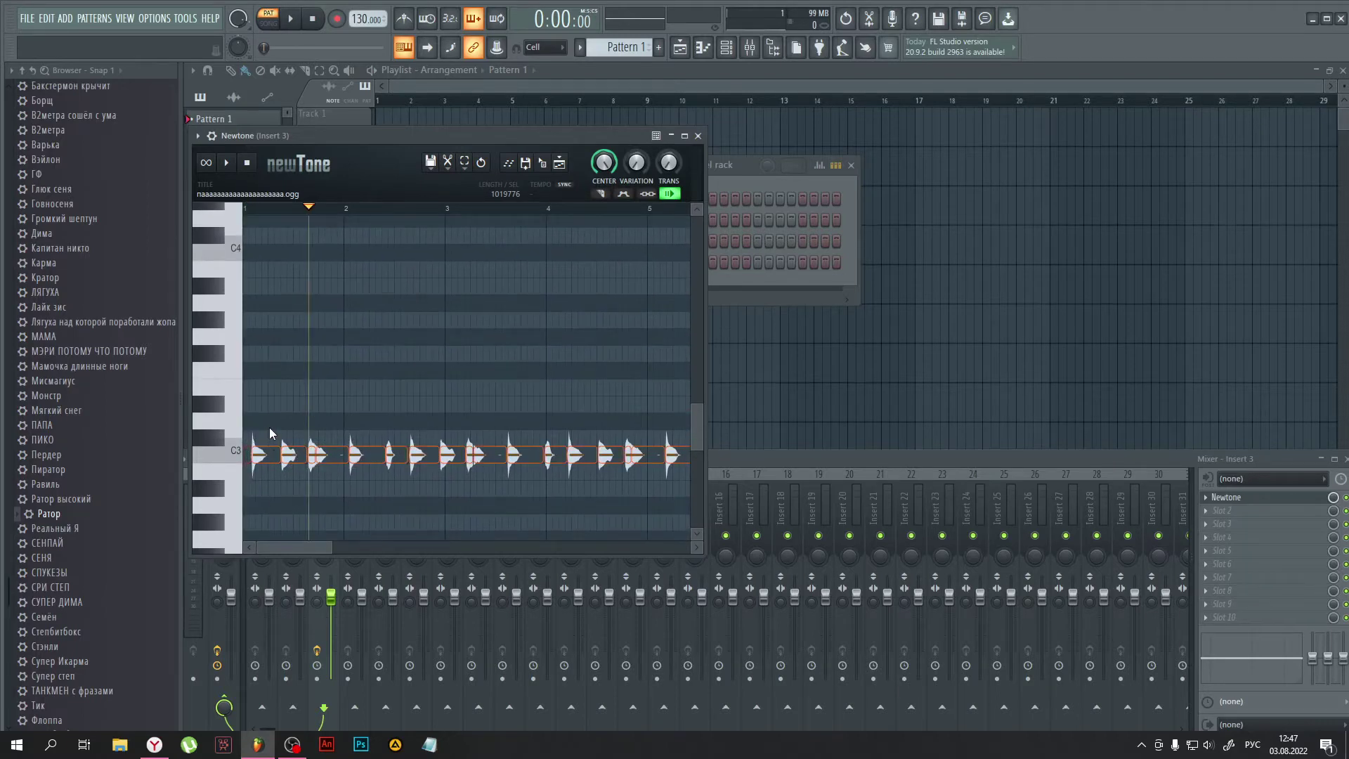
# Step: Keep the first slice on C3 and raise each following slice one semitone above the previous one, up to G#3
pyautogui.hotkey('ctrl', 'a')
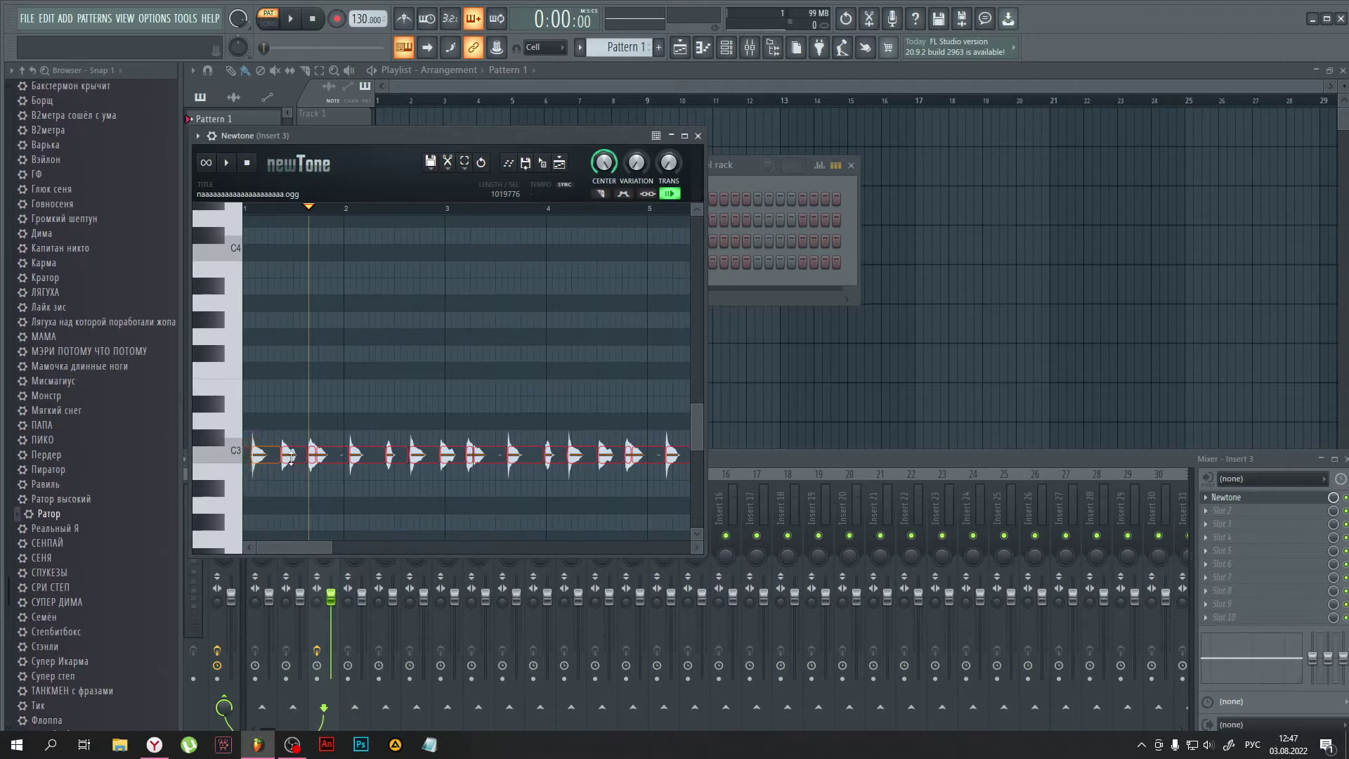
pyautogui.moveTo(299, 457)
pyautogui.mouseDown()
pyautogui.moveTo(296, 435)
pyautogui.moveTo(346, 425)
pyautogui.moveTo(297, 442)
pyautogui.mouseUp()
pyautogui.moveTo(374, 417); pyautogui.dragTo(457, 360)
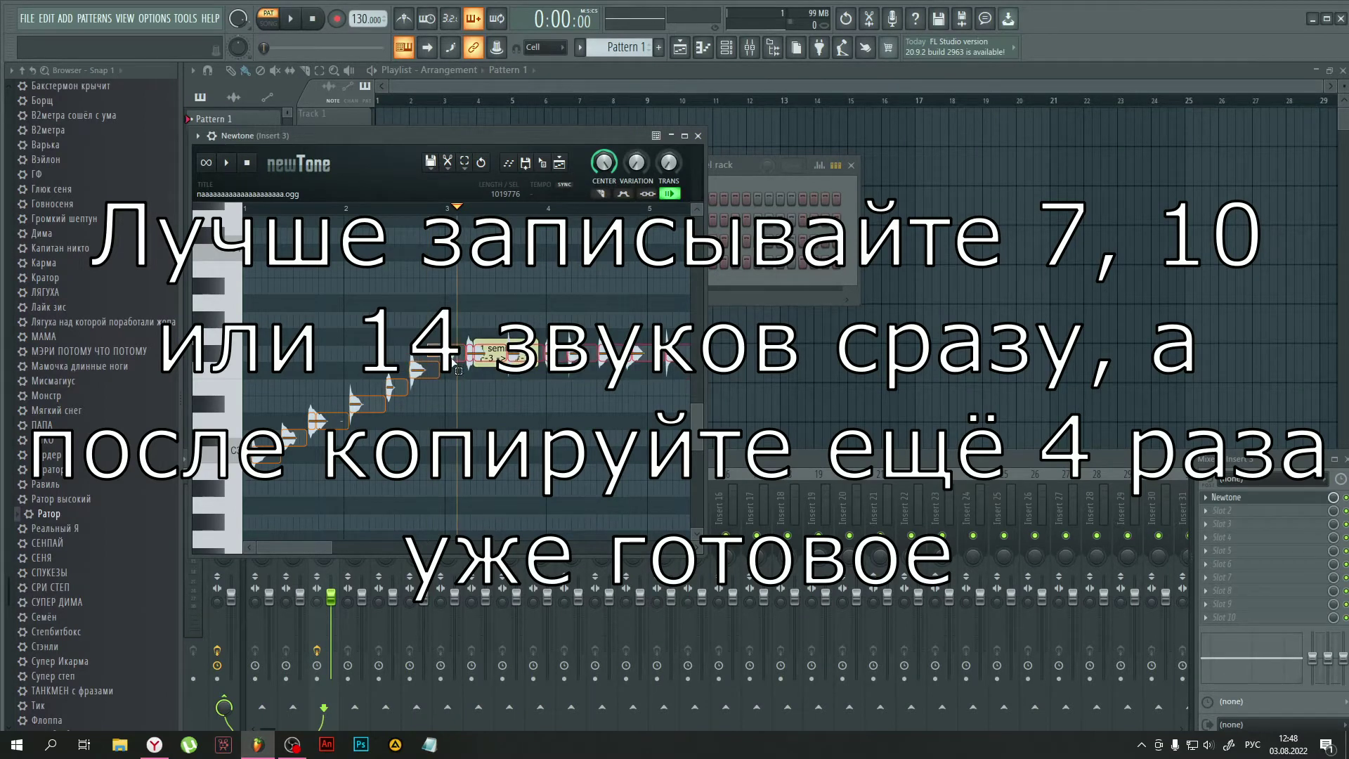
pyautogui.moveTo(468, 353); pyautogui.dragTo(526, 320)
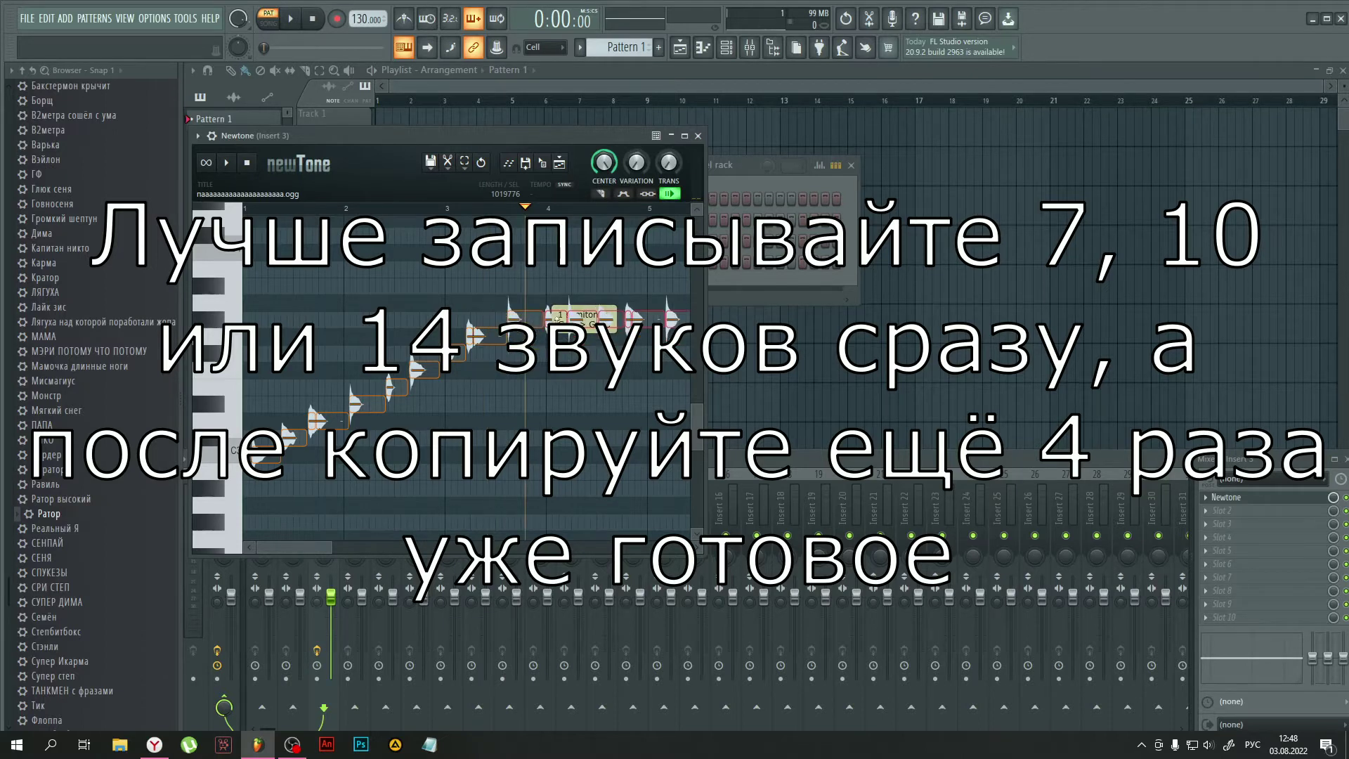
# Step: Continue the chromatic staircase, raising each following slice one more semitone until B4 is reached
pyautogui.moveTo(556, 320); pyautogui.dragTo(458, 369)
pyautogui.keyDown('ctrl'); pyautogui.click(570, 284); pyautogui.keyUp('ctrl')
pyautogui.moveTo(449, 304); pyautogui.dragTo(617, 256)
pyautogui.moveTo(616, 308); pyautogui.dragTo(487, 394)
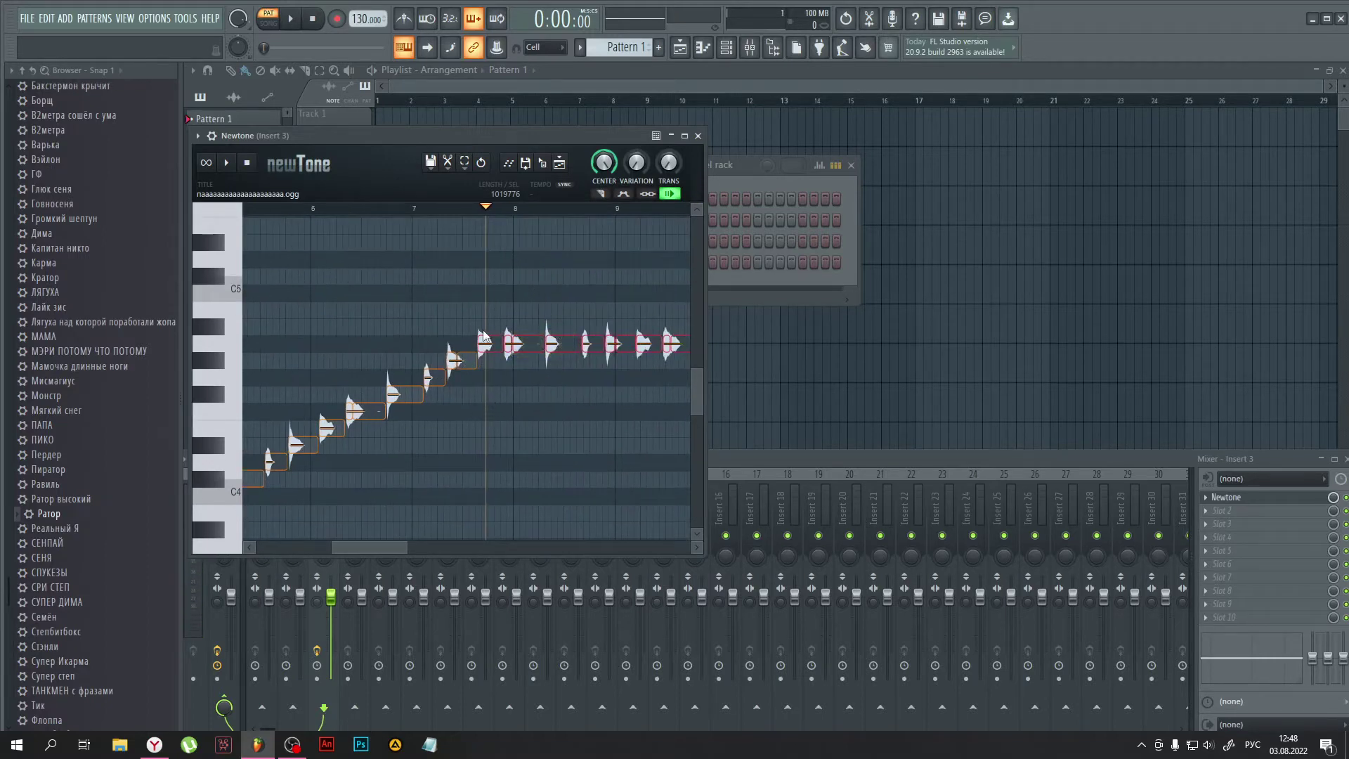
pyautogui.moveTo(495, 345); pyautogui.dragTo(562, 309)
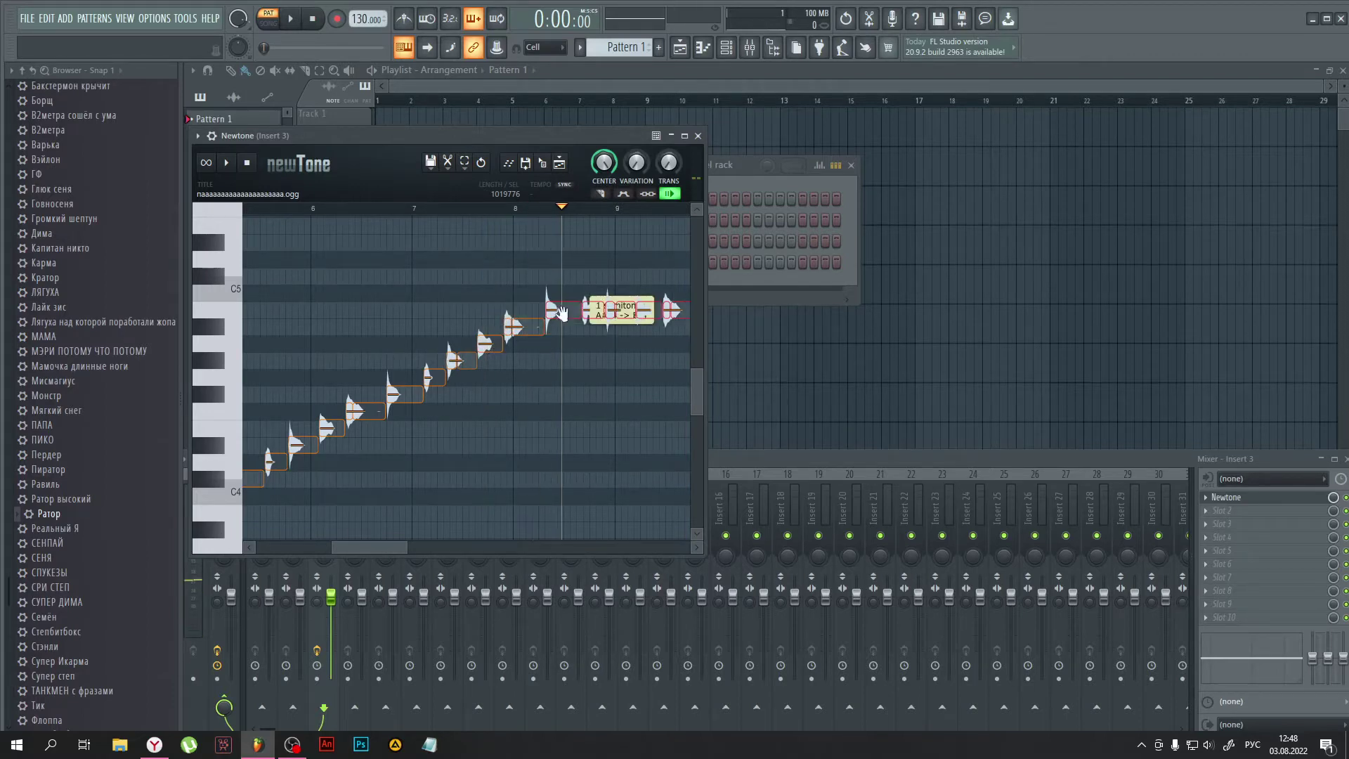
# Step: Extend the chromatic staircase from C5 up to G5, one semitone per slice
pyautogui.moveTo(581, 362); pyautogui.dragTo(491, 415)
pyautogui.moveTo(501, 364); pyautogui.dragTo(526, 330)
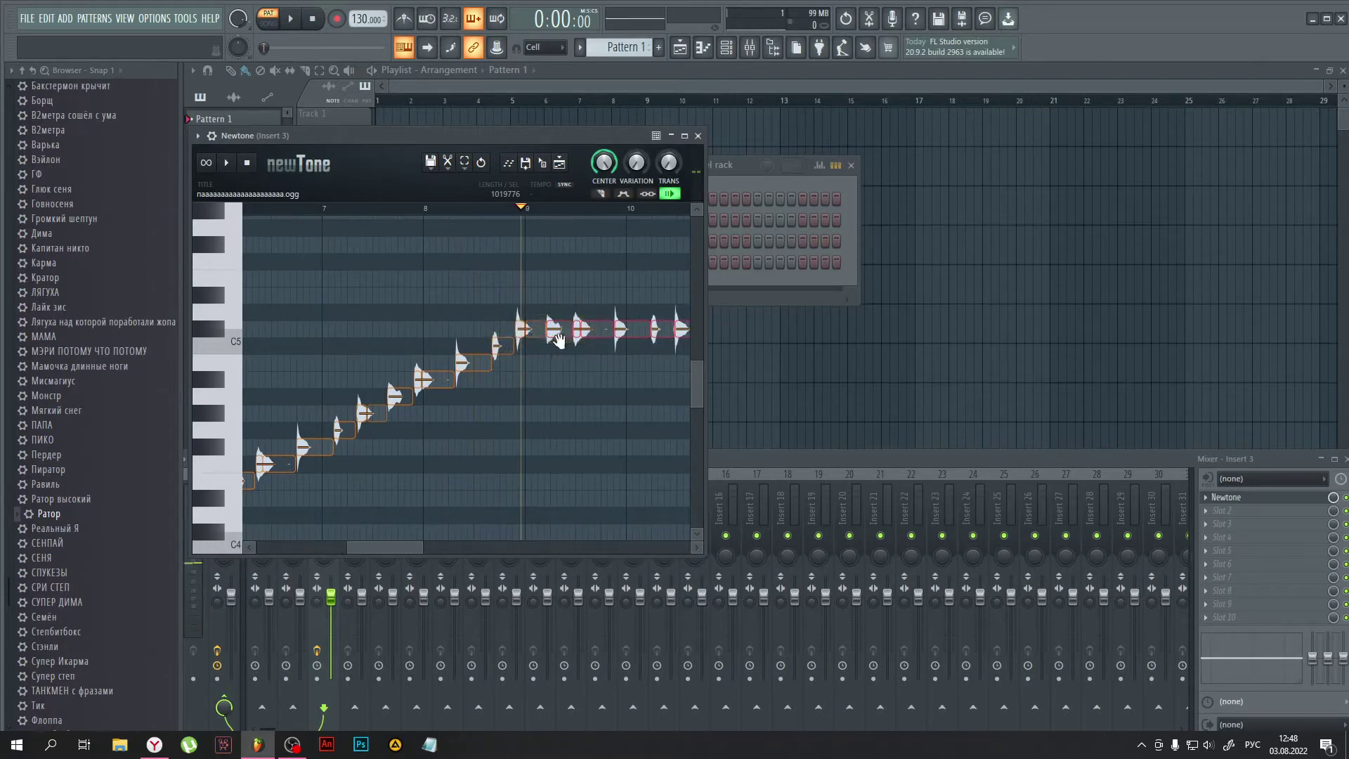
pyautogui.moveTo(555, 327); pyautogui.dragTo(556, 310)
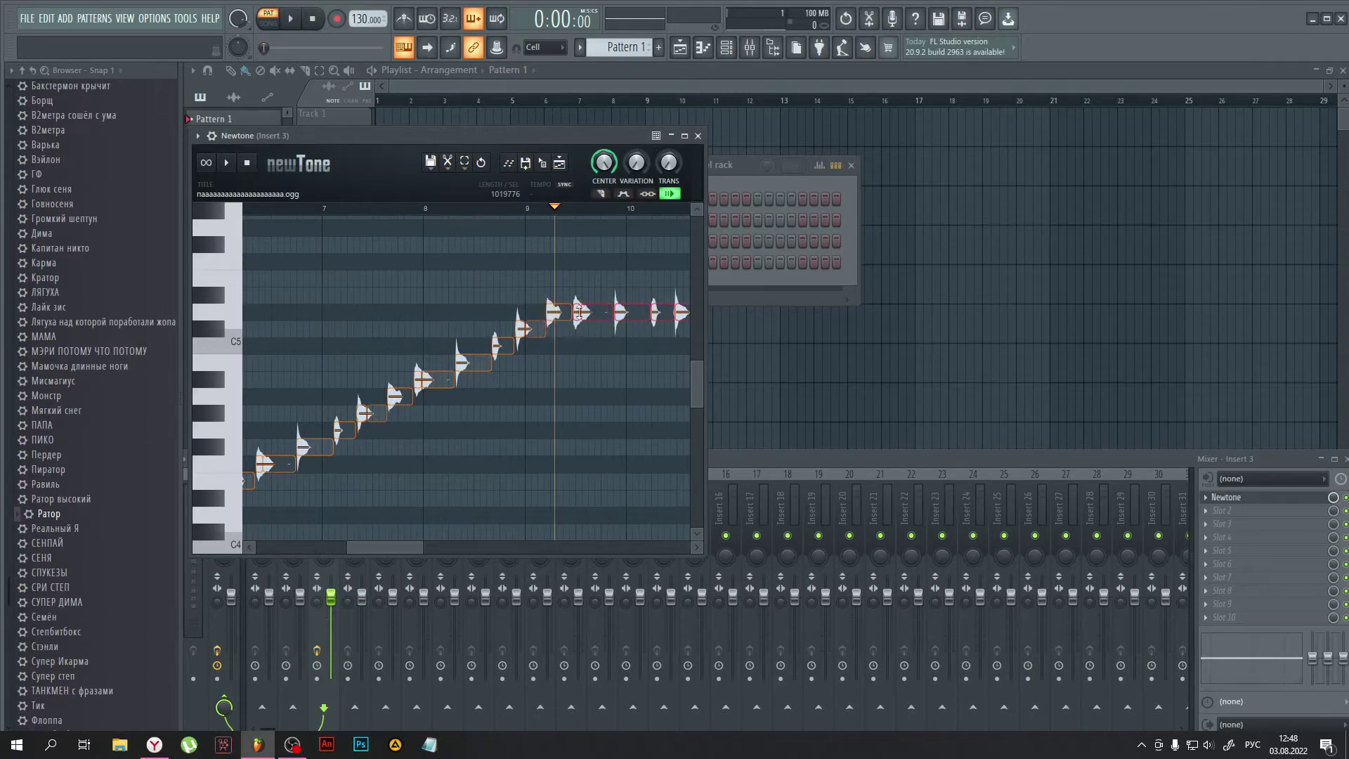
pyautogui.moveTo(597, 312); pyautogui.dragTo(481, 388)
pyautogui.moveTo(453, 322); pyautogui.dragTo(613, 268)
# Step: Raise the remaining slices after G5 one semitone at a time up to the end of the recording
pyautogui.moveTo(615, 325); pyautogui.dragTo(328, 433)
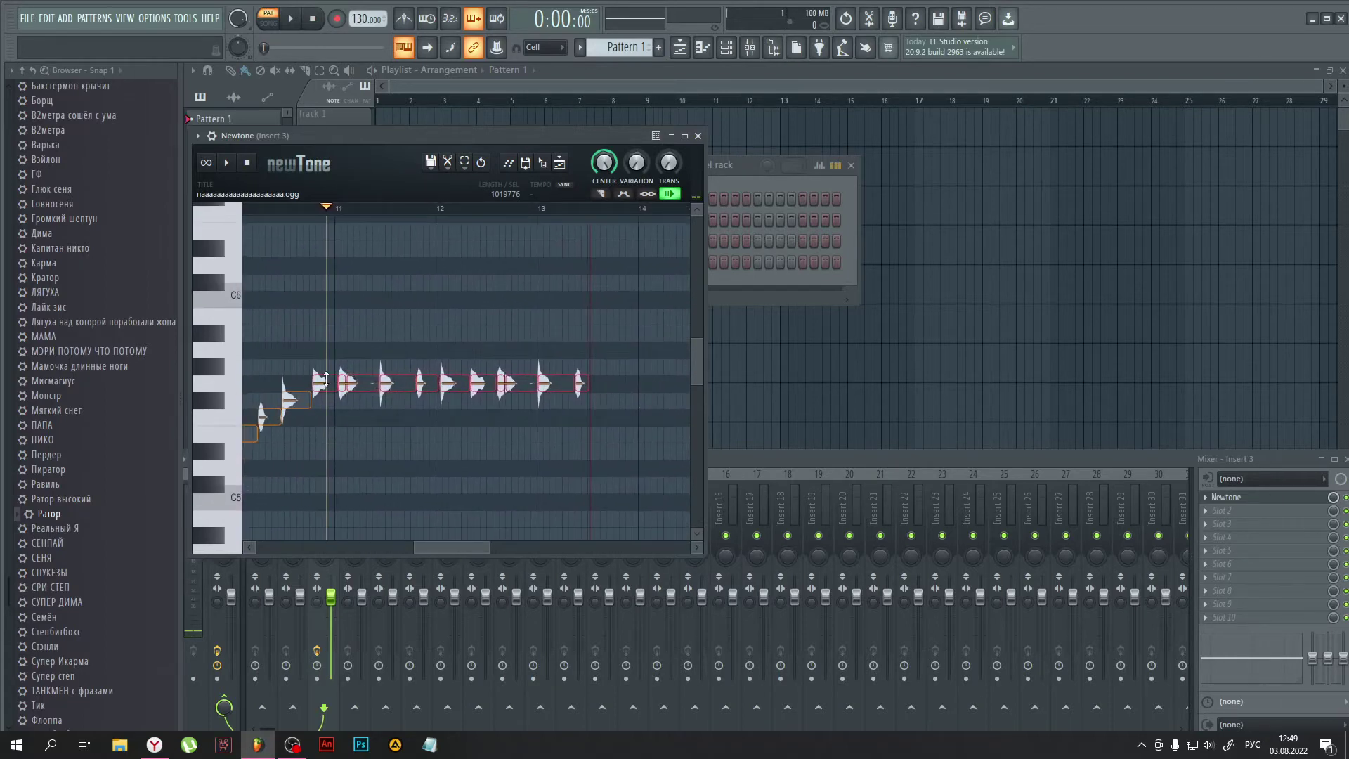
pyautogui.moveTo(325, 380); pyautogui.dragTo(324, 372)
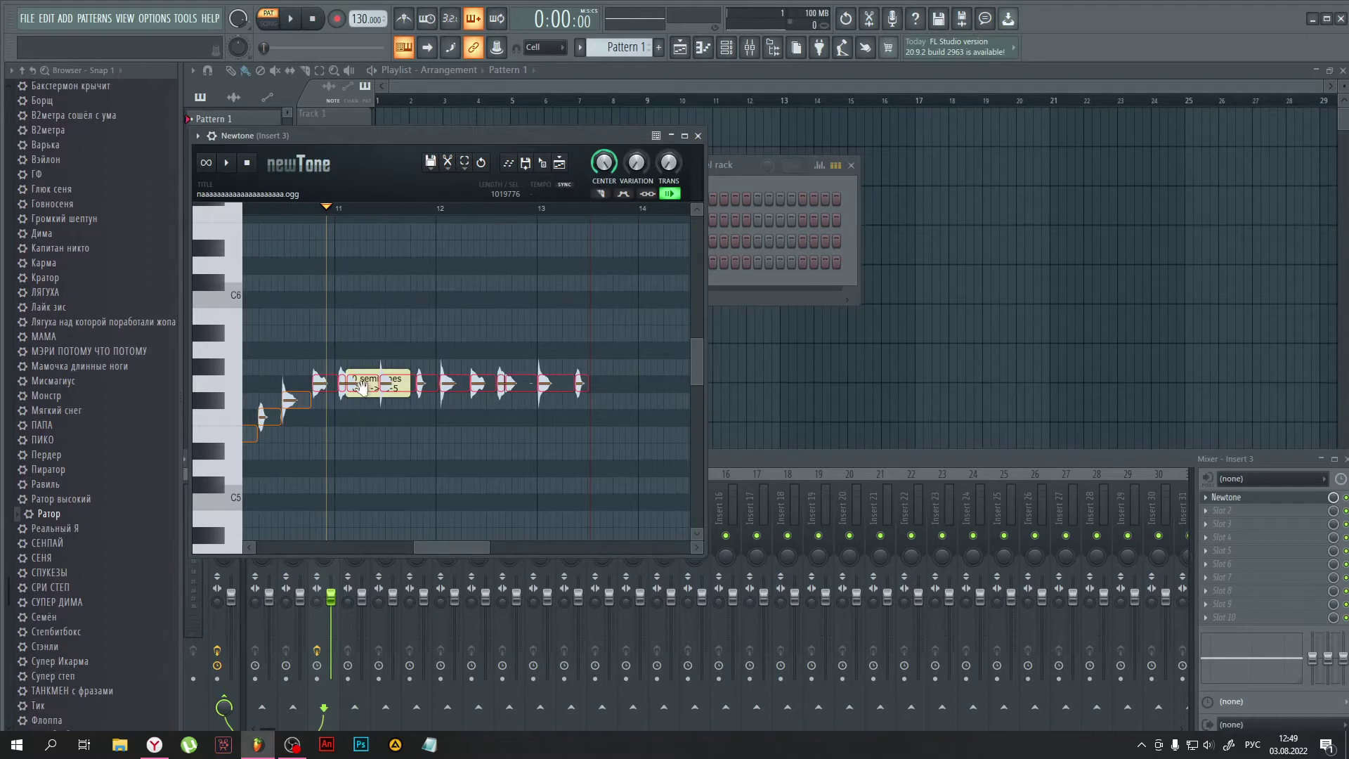
pyautogui.moveTo(370, 383); pyautogui.dragTo(584, 248)
pyautogui.moveTo(554, 361); pyautogui.dragTo(595, 361)
# Step: Return to the start of the recording and play back the chromatic scale from C3
pyautogui.scroll(-3, 529, 410)
pyautogui.moveTo(523, 440); pyautogui.dragTo(822, 267)
pyautogui.scroll(-3, 517, 405)
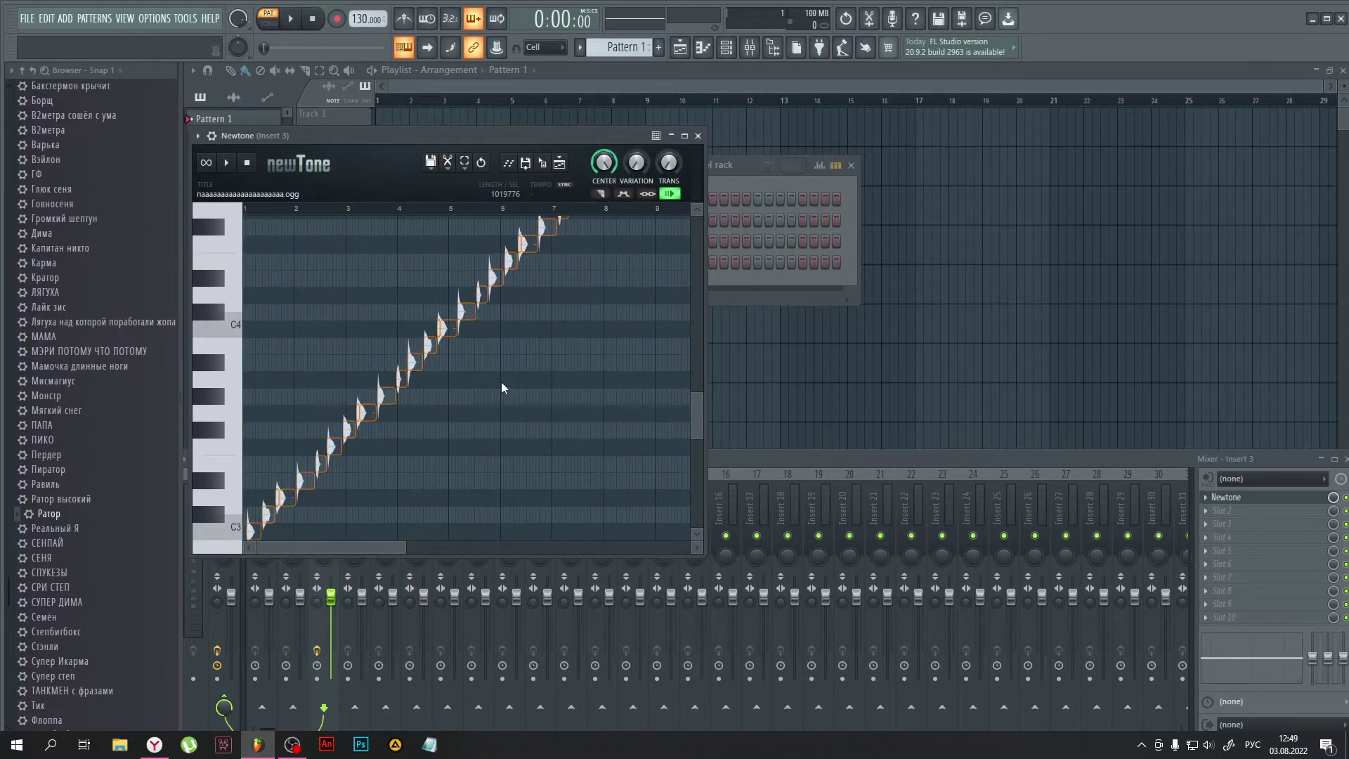
pyautogui.press('space')
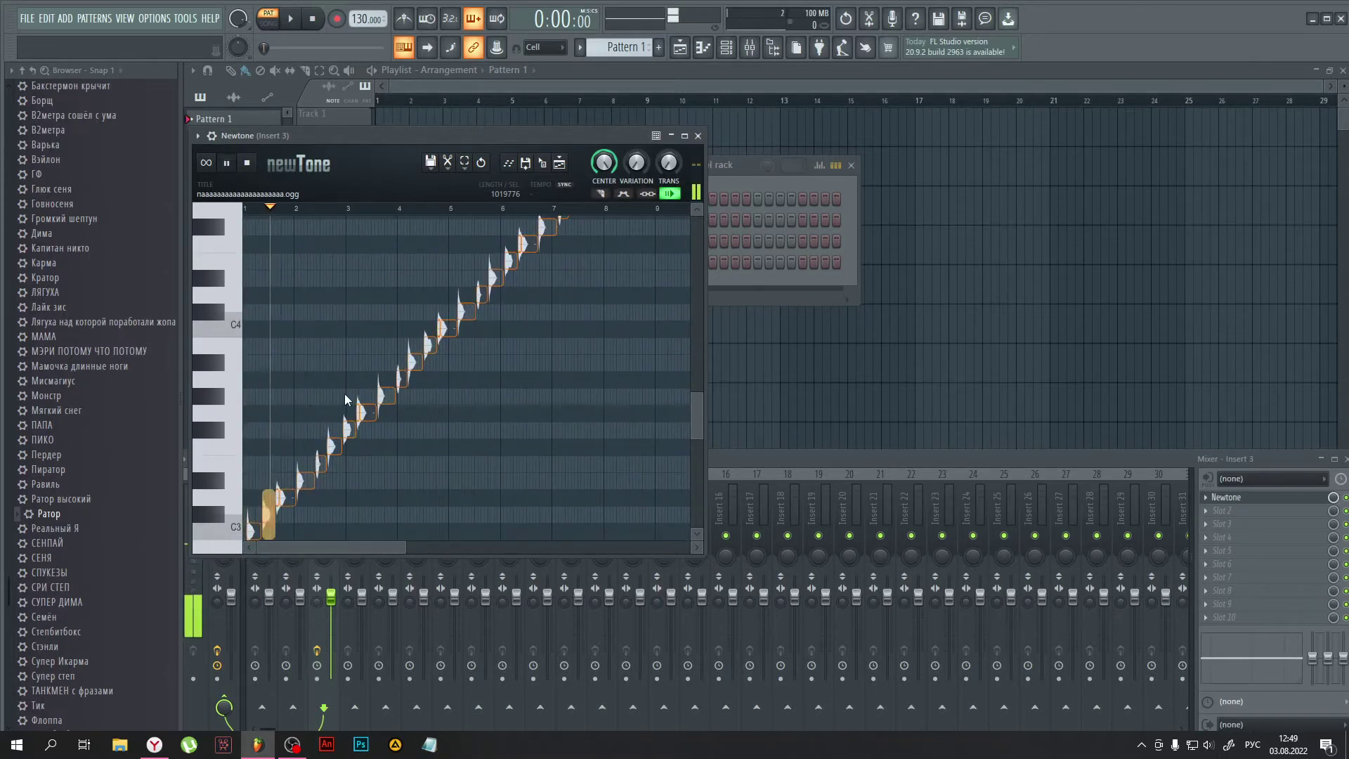
# Step: Stop playback and inspect the staircase of slices, from the upper notes back down to the first ones at C3
pyautogui.press('space')
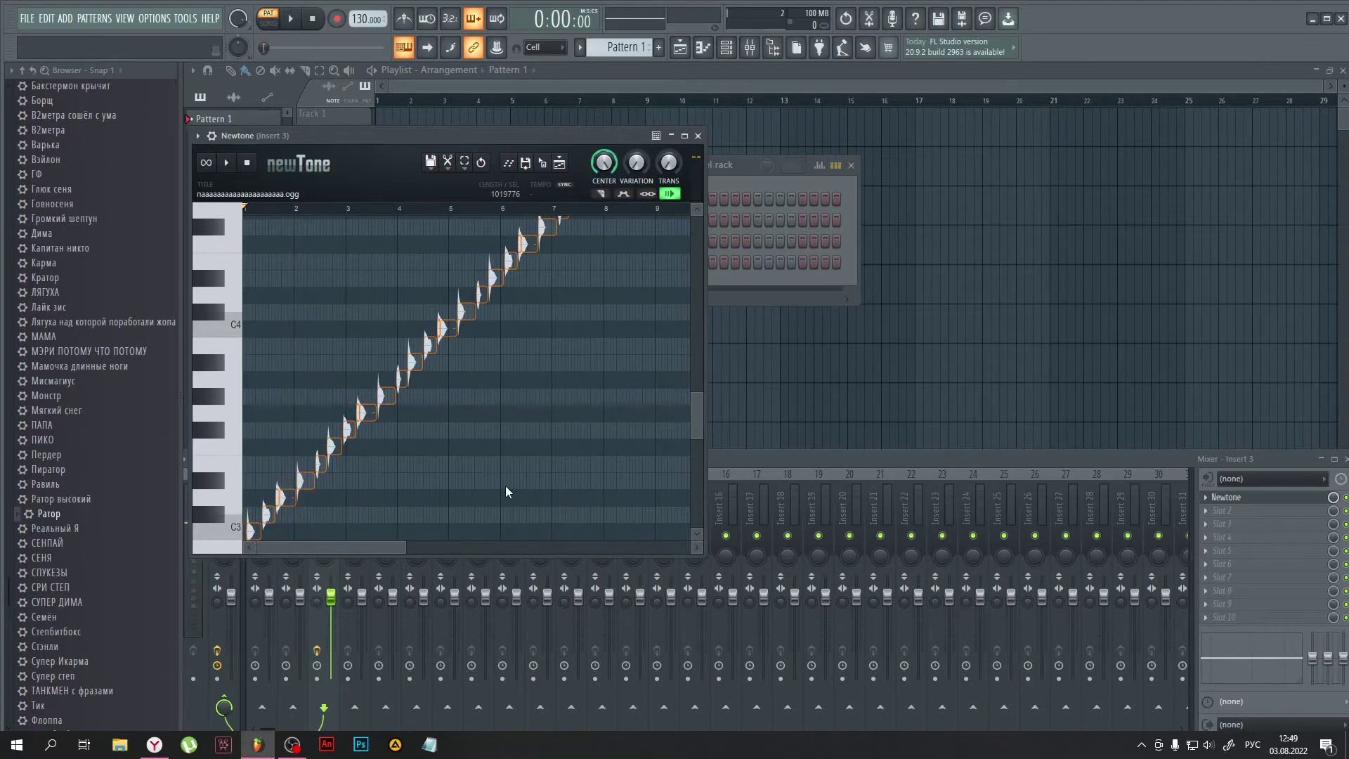
pyautogui.moveTo(525, 395); pyautogui.dragTo(454, 472)
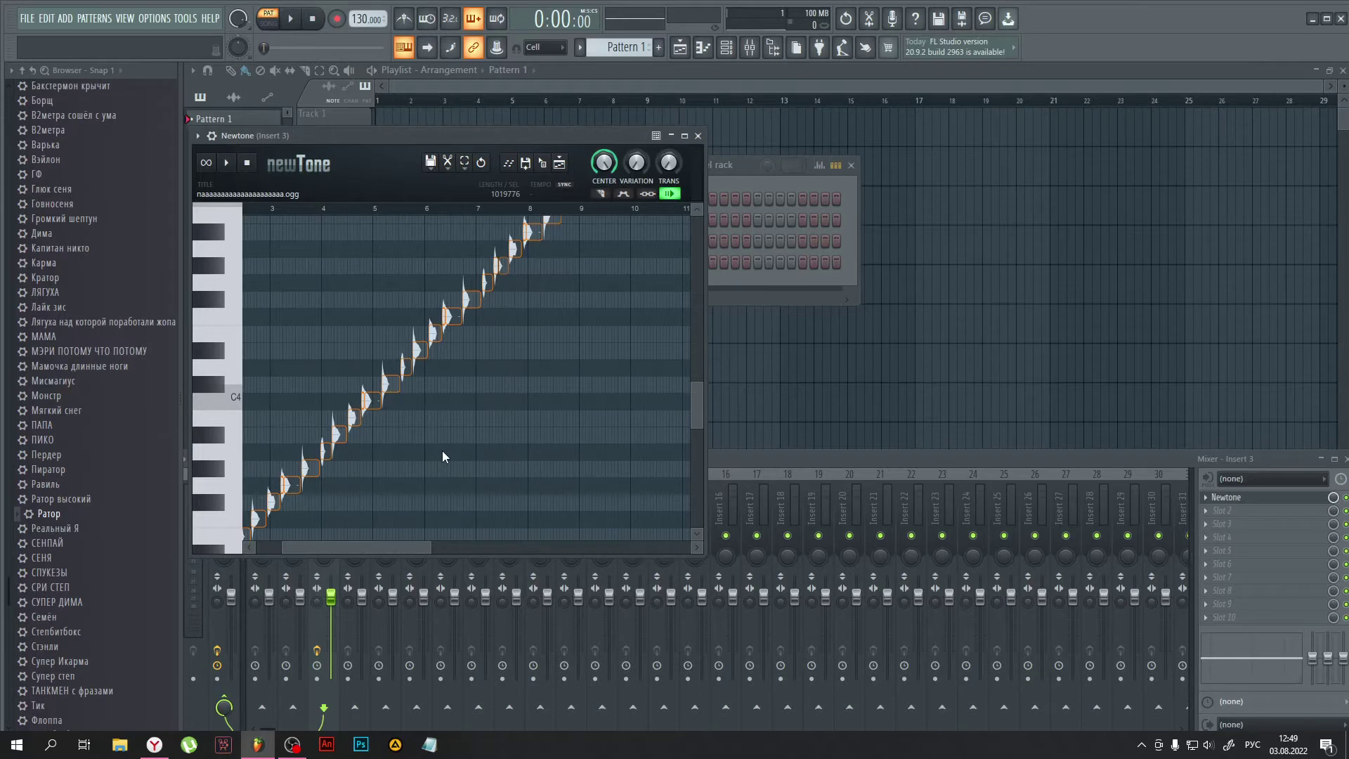
pyautogui.scroll(6, 335, 477)
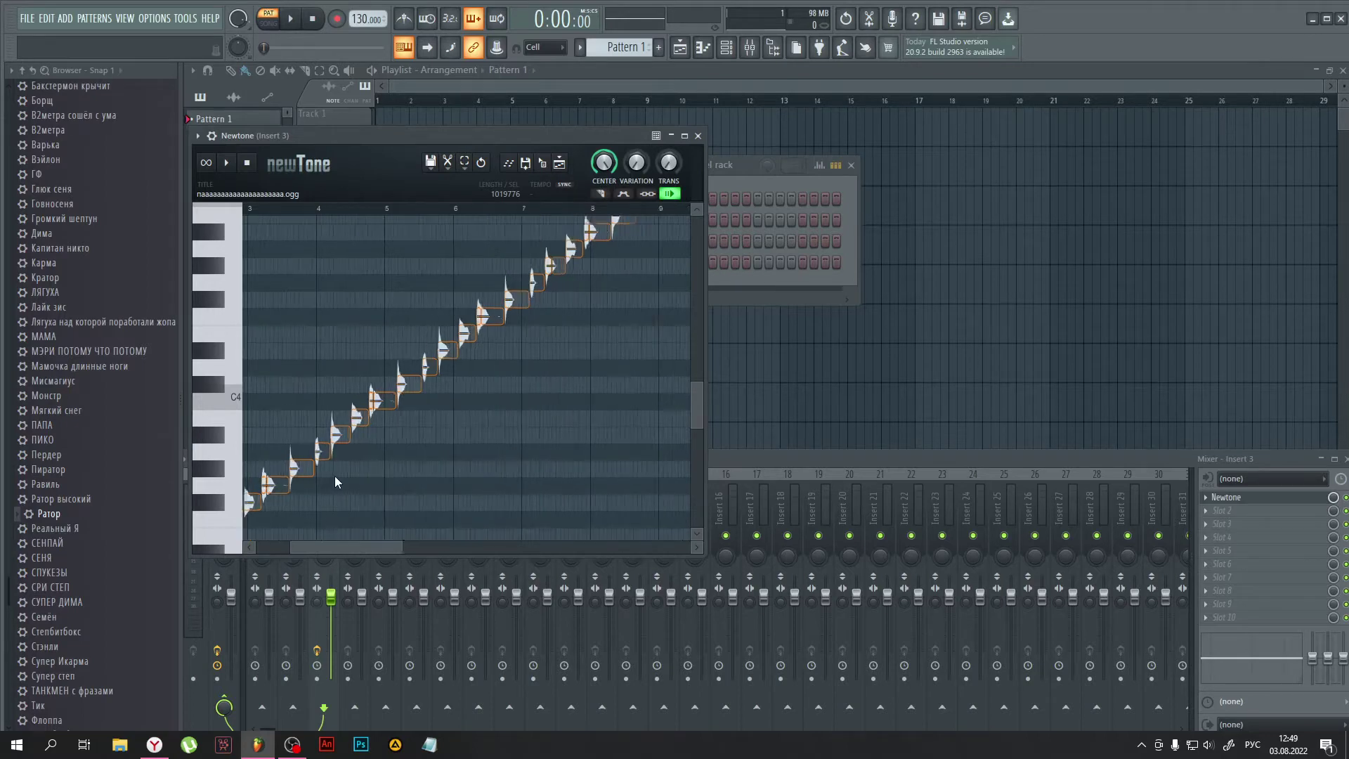
pyautogui.moveTo(337, 550); pyautogui.dragTo(172, 556)
pyautogui.moveTo(284, 469); pyautogui.dragTo(392, 264)
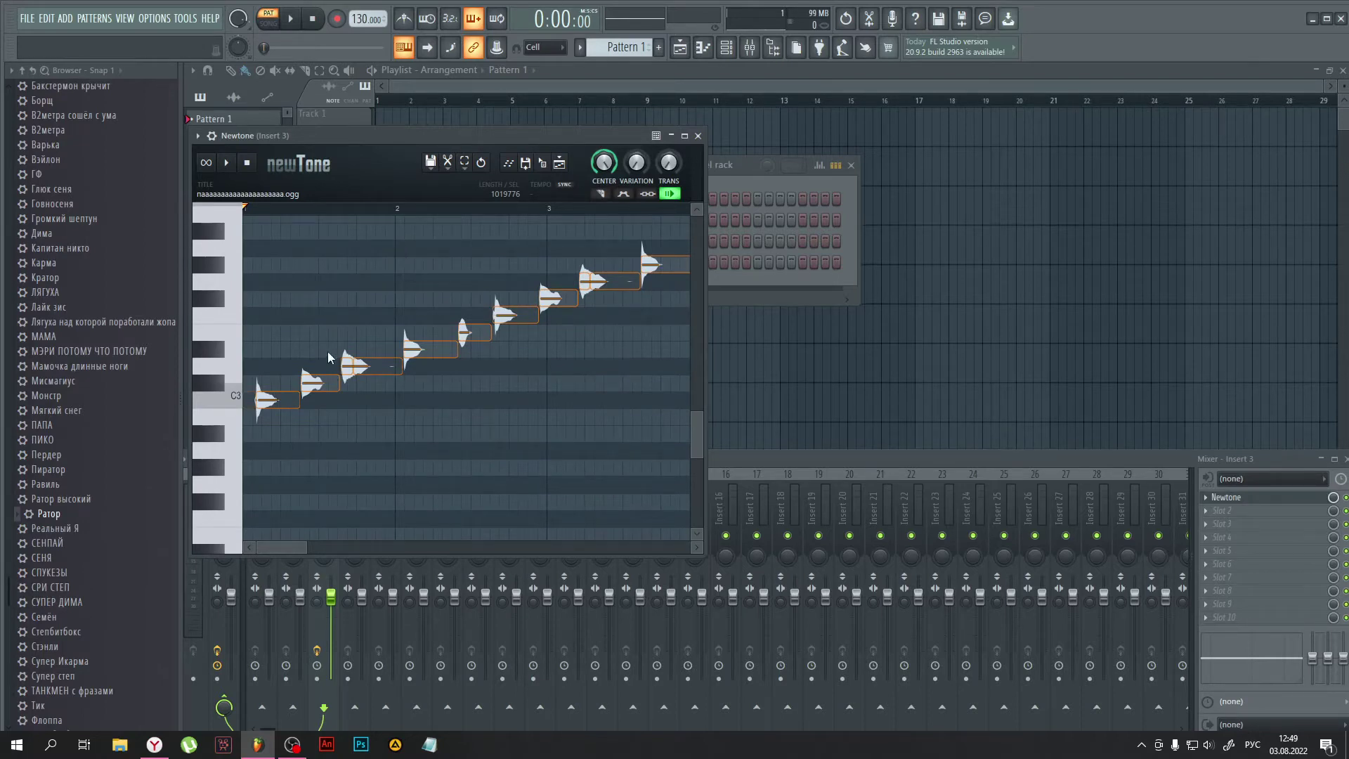
pyautogui.scroll(3, 376, 398)
pyautogui.scroll(2, 586, 294)
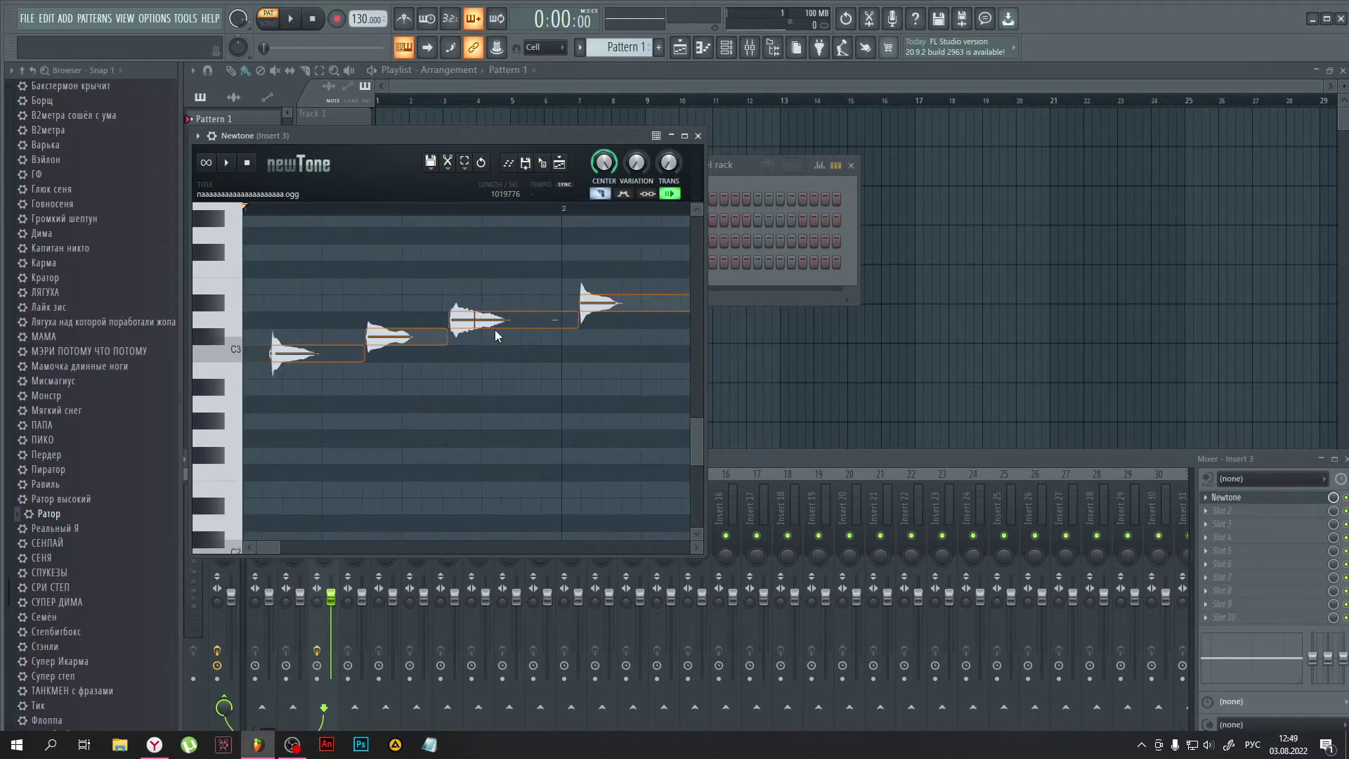
# Step: Try cutting the tail of the D3 note and stretching its end past bar 2, undoing each change
pyautogui.click(520, 322)
pyautogui.hotkey('ctrl', 'z')
pyautogui.click(626, 195)
pyautogui.moveTo(577, 328); pyautogui.dragTo(605, 331)
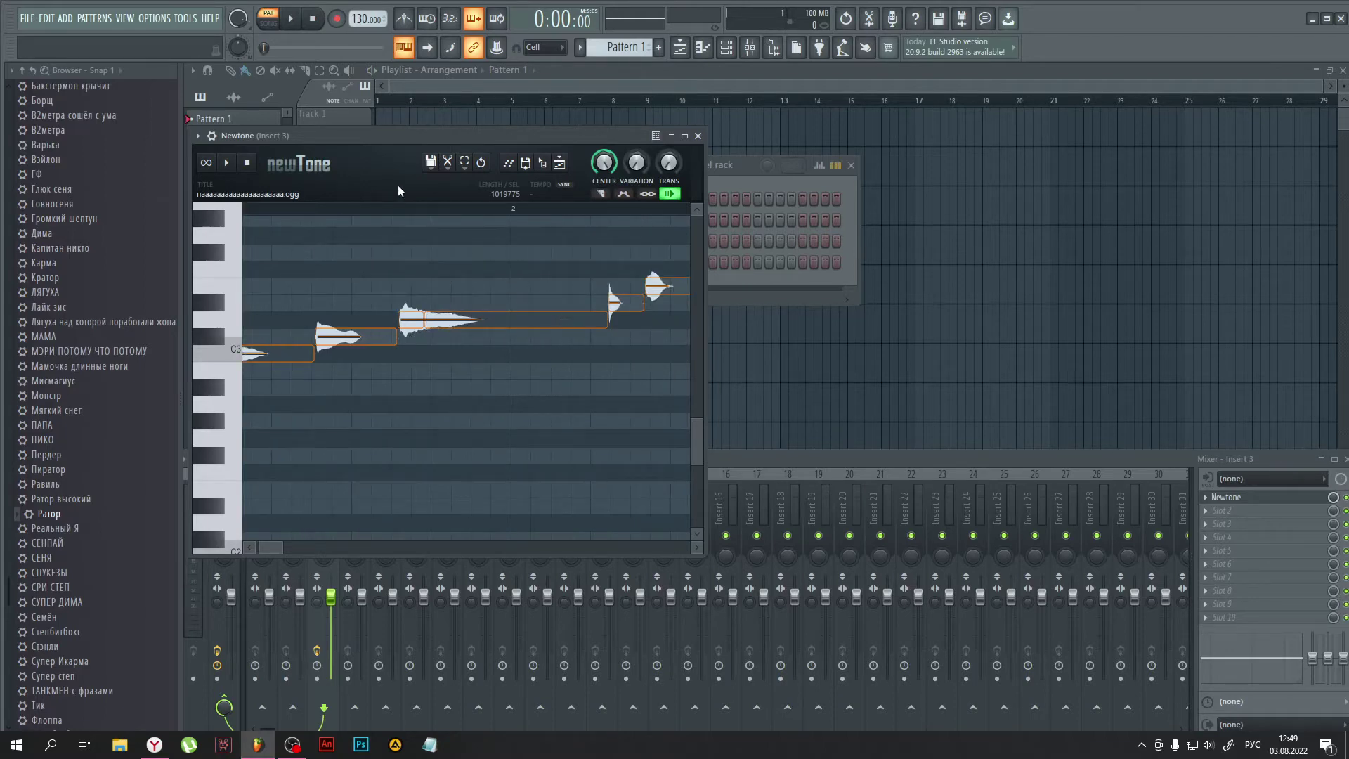
pyautogui.click(417, 213)
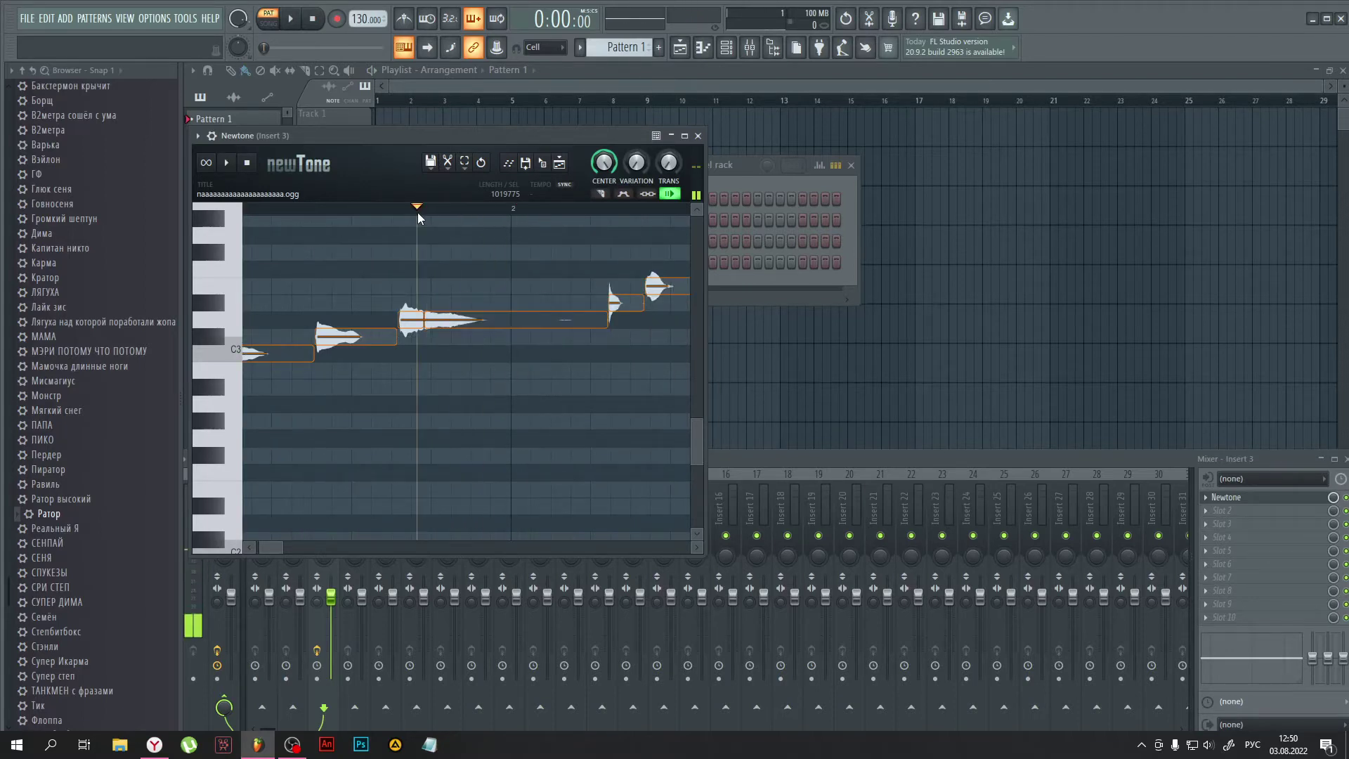
pyautogui.hotkey('ctrl', 'z')
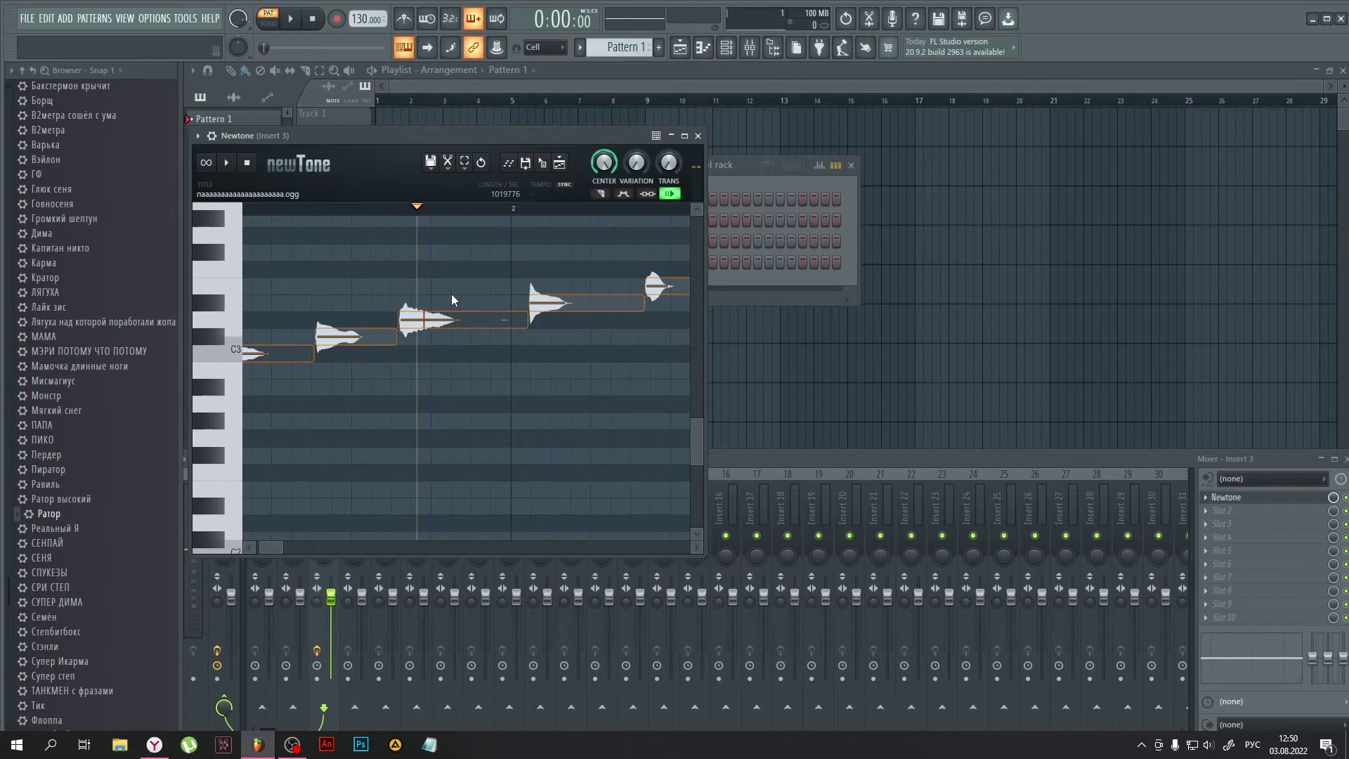
# Step: Switch on advanced editing and select the tail slice of the D3 note to show its volume and variation handles
pyautogui.moveTo(411, 296)
pyautogui.mouseDown()
pyautogui.moveTo(461, 323)
pyautogui.moveTo(419, 304)
pyautogui.mouseUp()
pyautogui.click(647, 194)
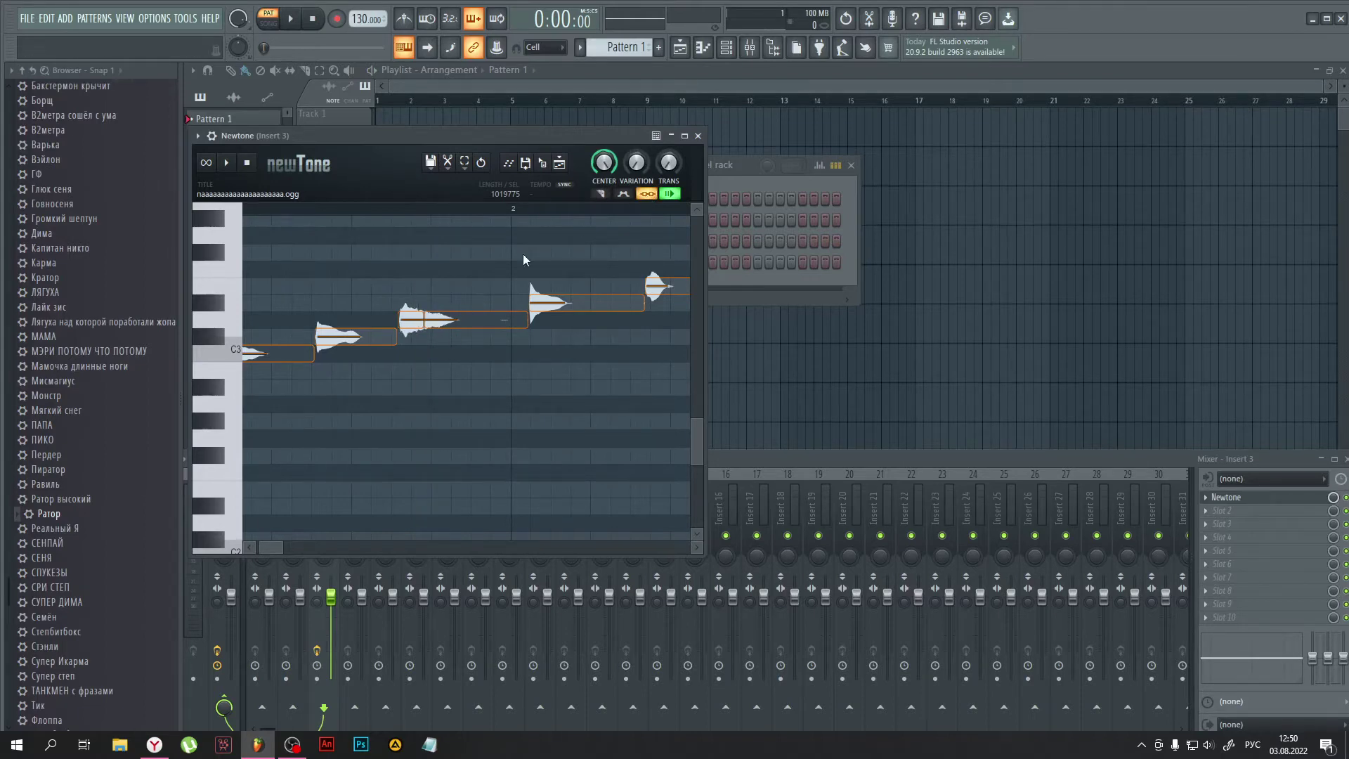
pyautogui.click(456, 323)
pyautogui.click(623, 194)
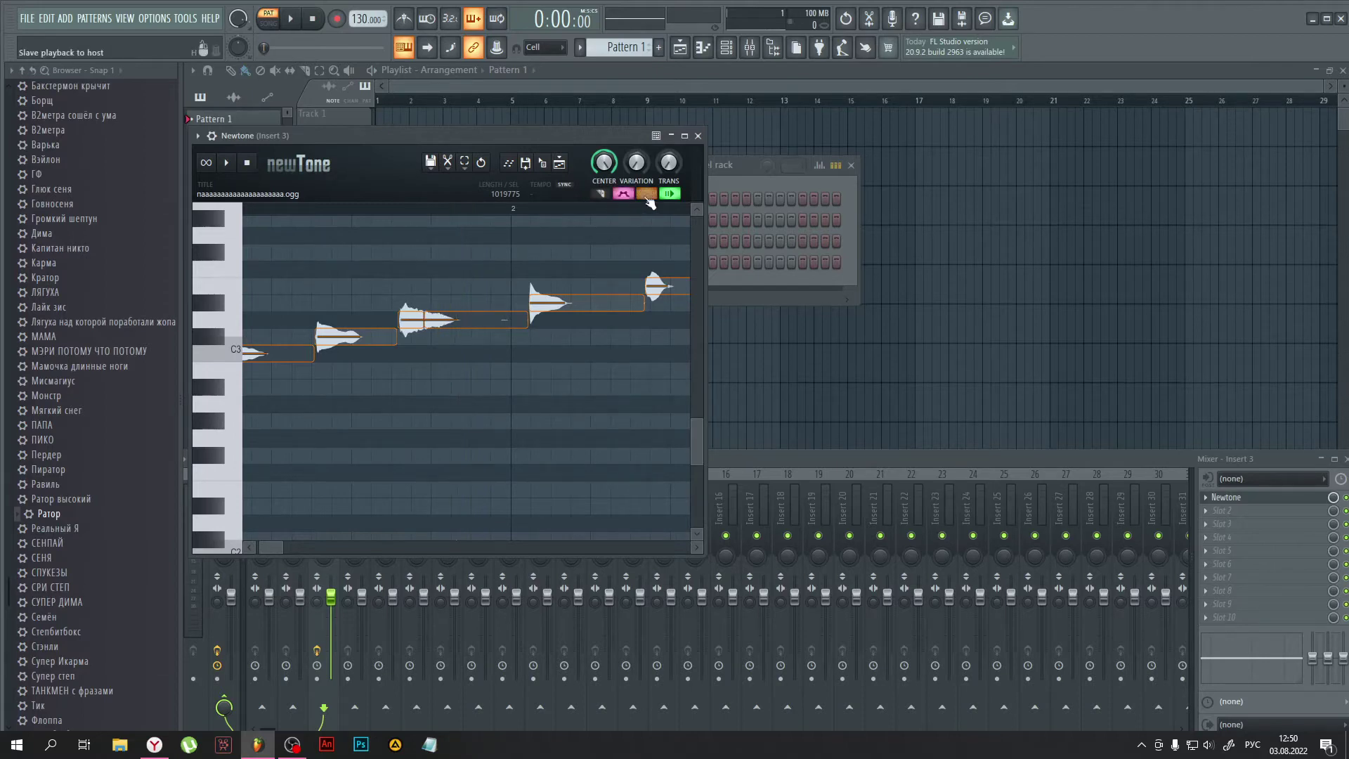
pyautogui.click(464, 322)
pyautogui.scroll(3, 448, 365)
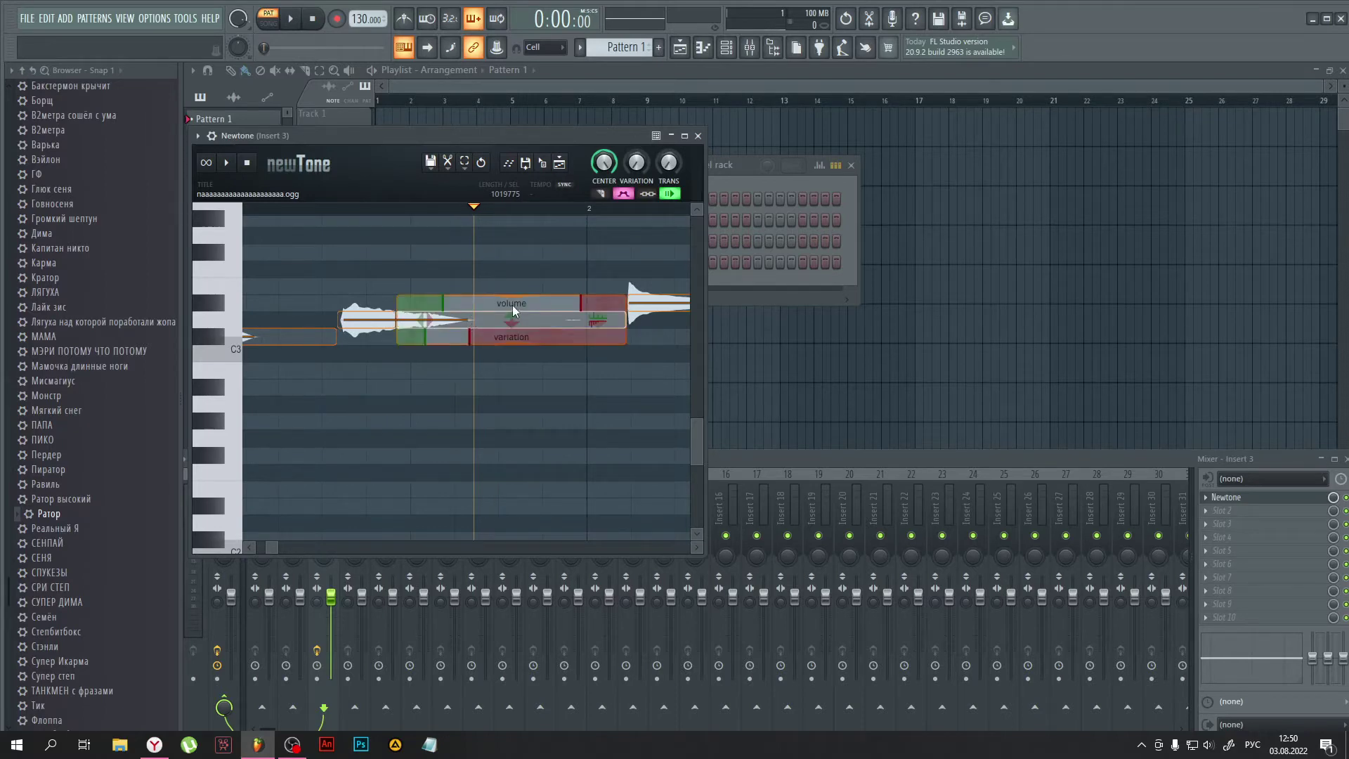
# Step: Adjust the volume and variation handles of the D3 tail slice, with a ramp out of 130%
pyautogui.moveTo(501, 314); pyautogui.dragTo(437, 323)
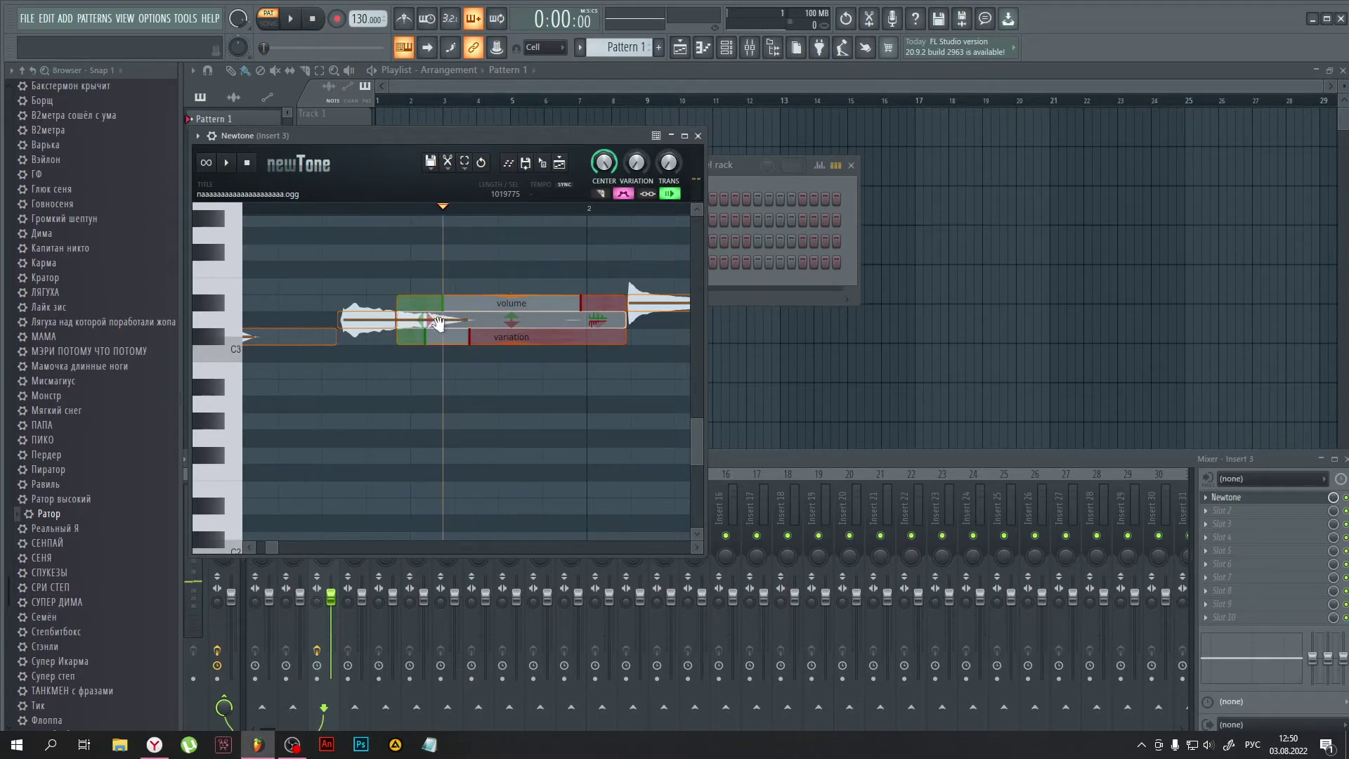
pyautogui.moveTo(441, 300)
pyautogui.mouseDown()
pyautogui.moveTo(510, 295)
pyautogui.moveTo(443, 301)
pyautogui.mouseUp()
pyautogui.click(509, 318)
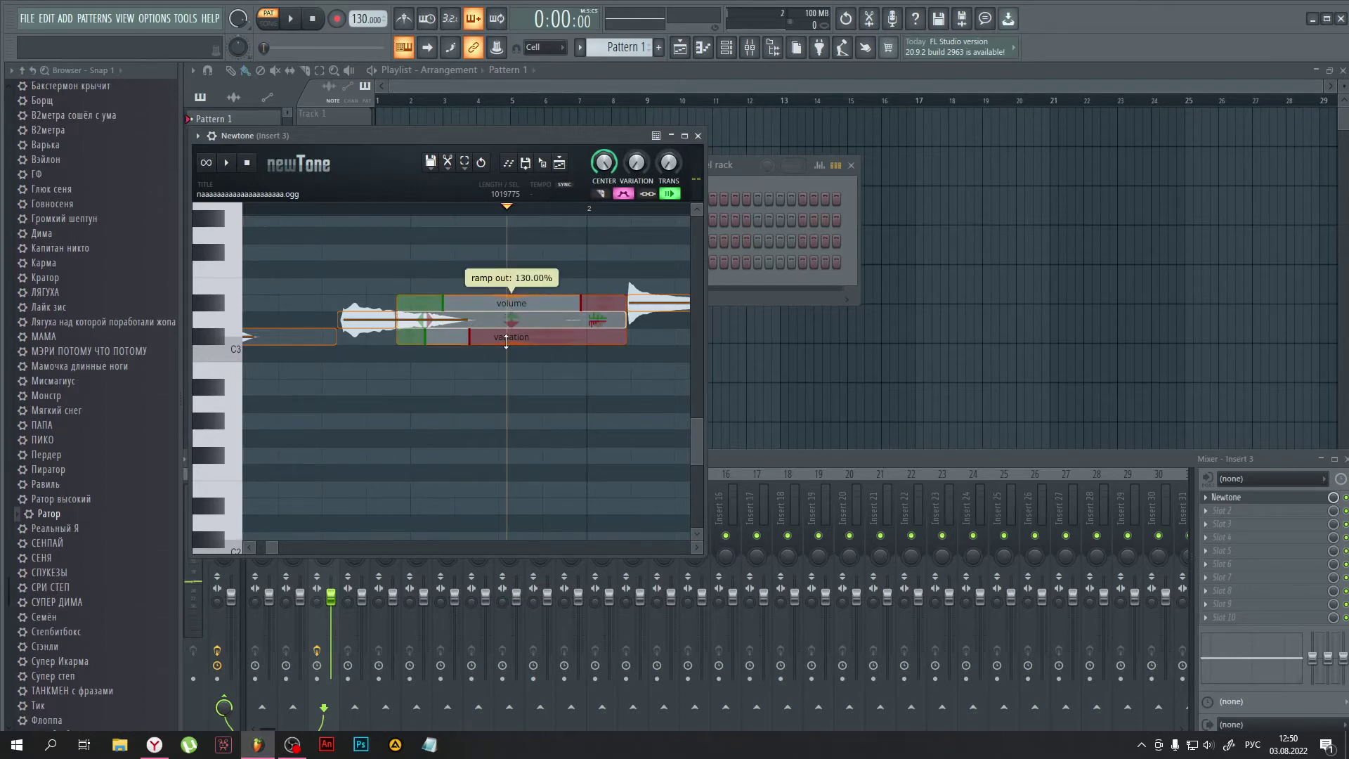
pyautogui.moveTo(506, 341); pyautogui.dragTo(506, 341)
pyautogui.scroll(15, 506, 342)
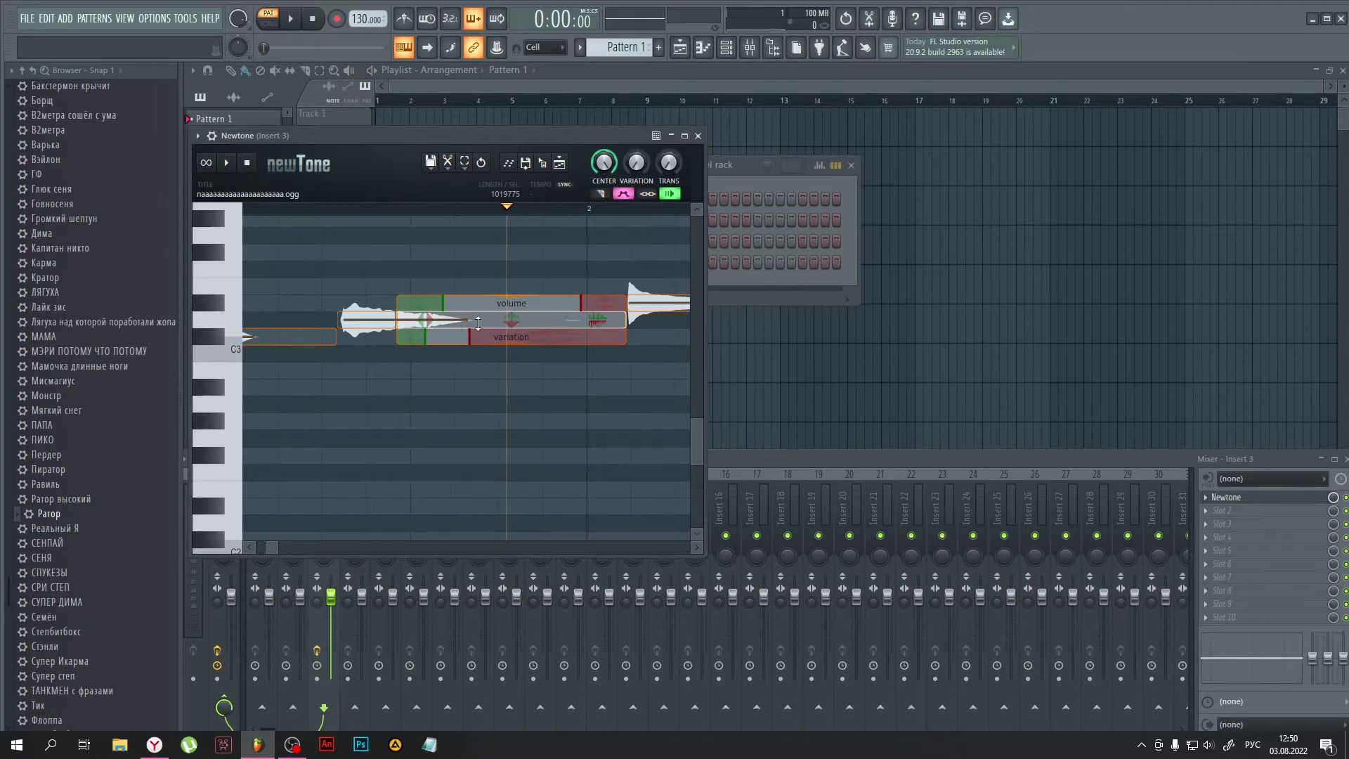
# Step: Audition the D3 tail slice with a changed formant, then set its formant shift to about 5.03 st
pyautogui.moveTo(599, 315); pyautogui.dragTo(600, 382)
pyautogui.click(395, 208)
pyautogui.press('space')
pyautogui.click(487, 318)
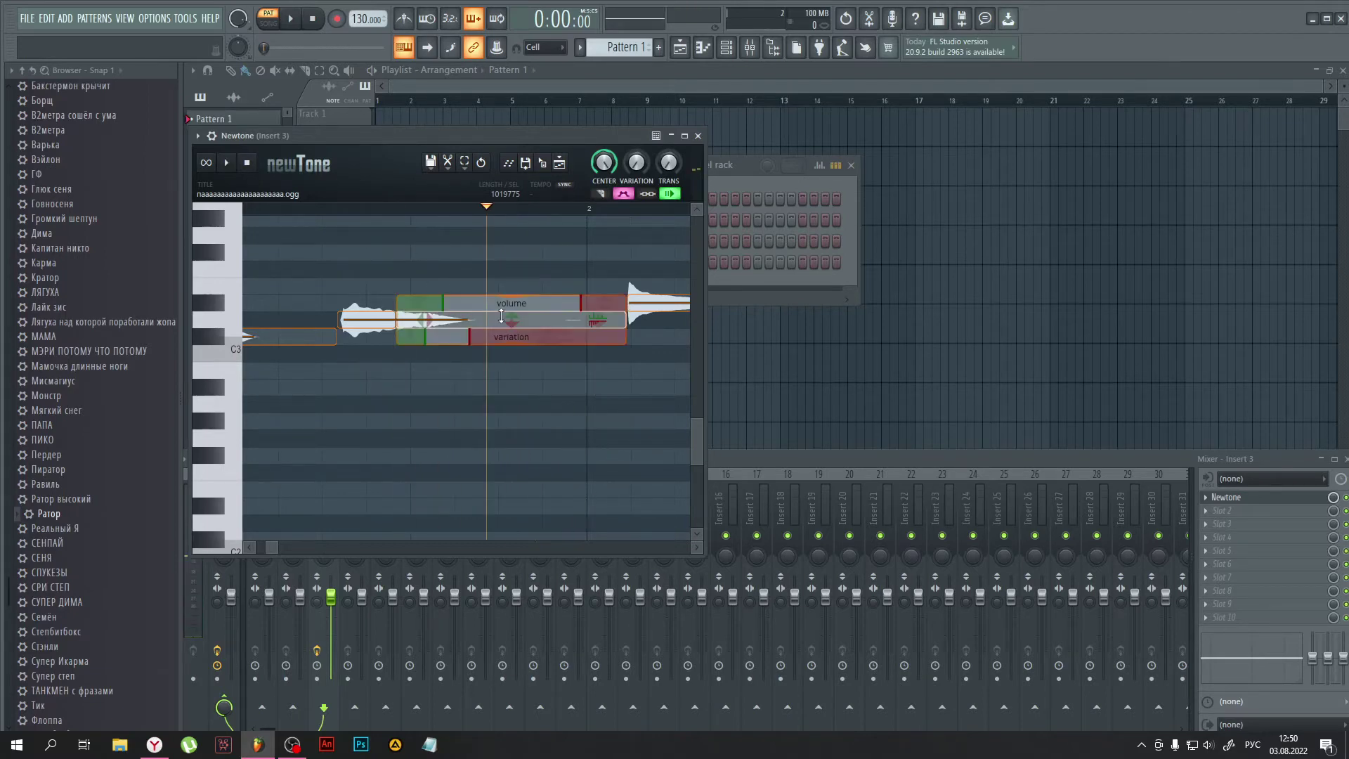
pyautogui.moveTo(602, 319); pyautogui.dragTo(601, 169)
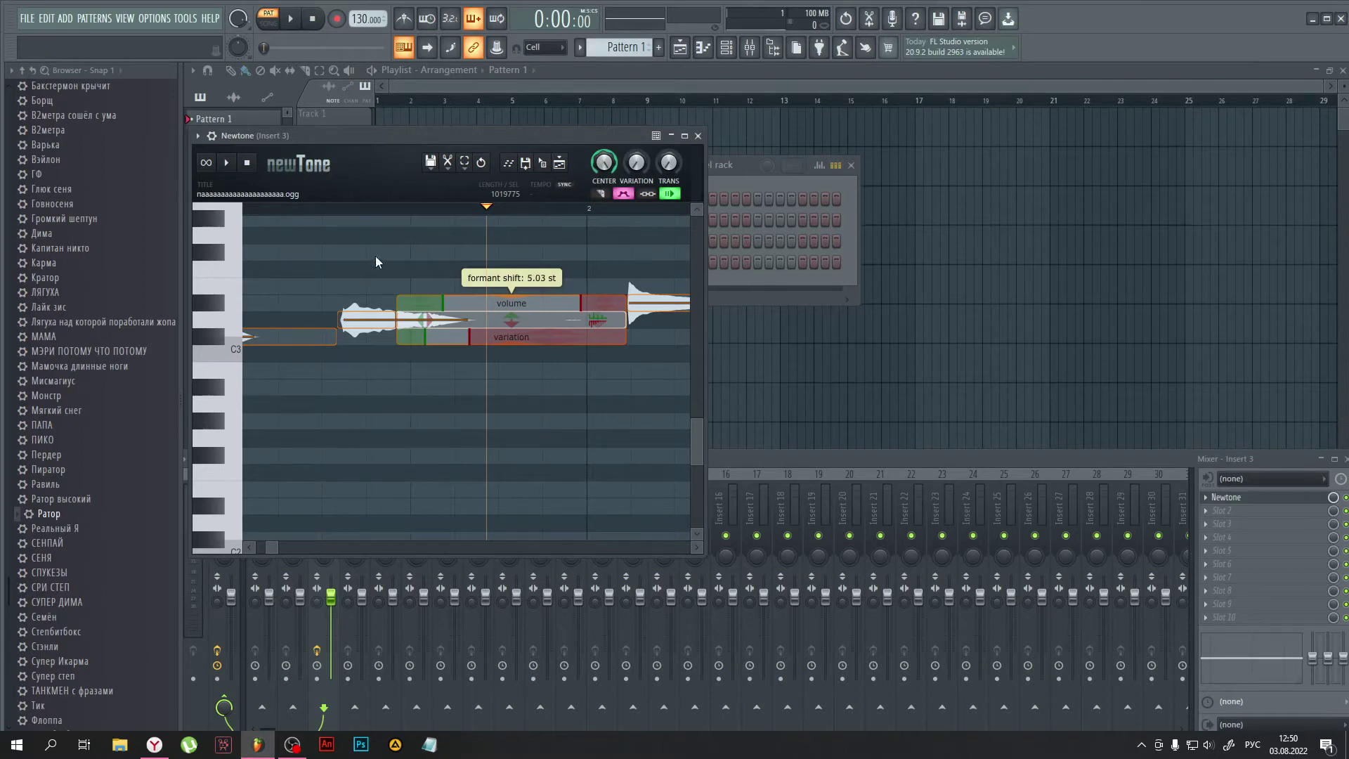
# Step: Audition the opening slice of the D3 note and view the whole staircase again
pyautogui.click(378, 321)
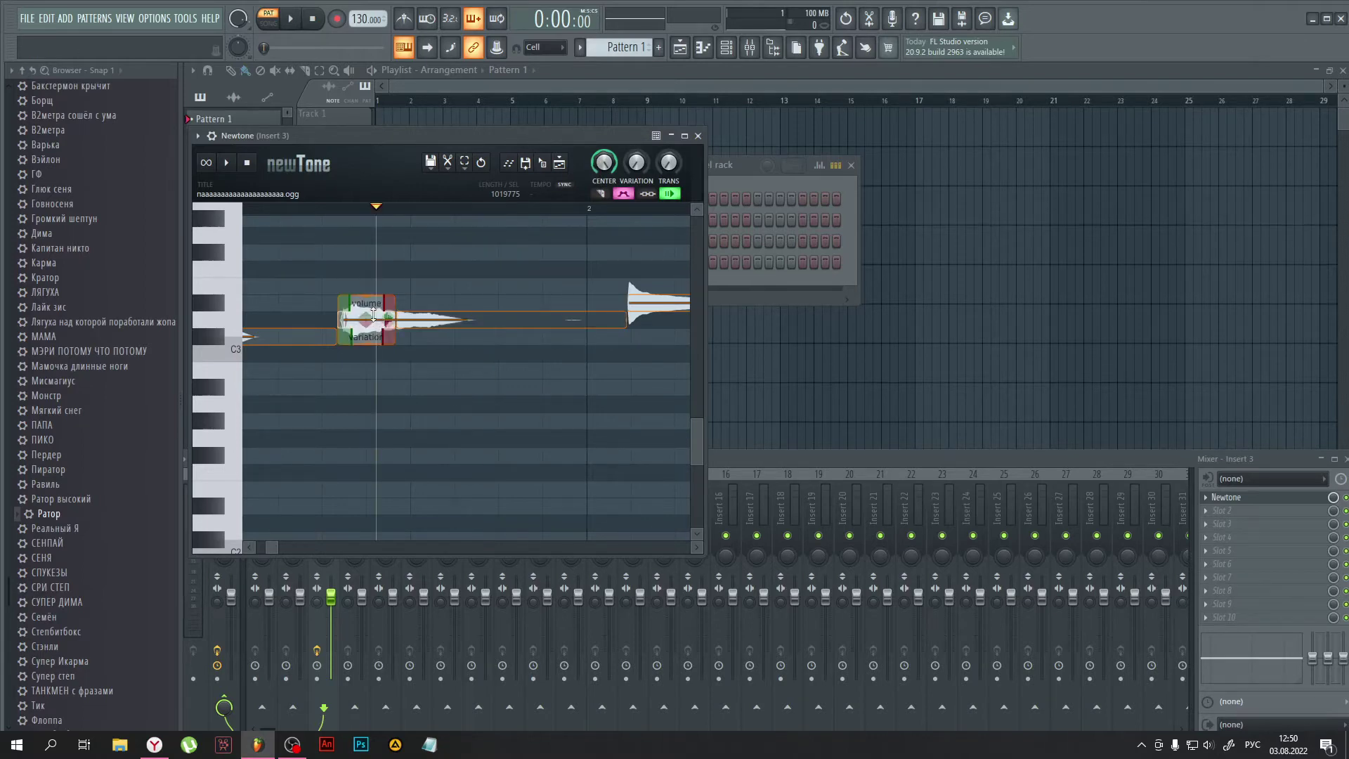
pyautogui.click(372, 315)
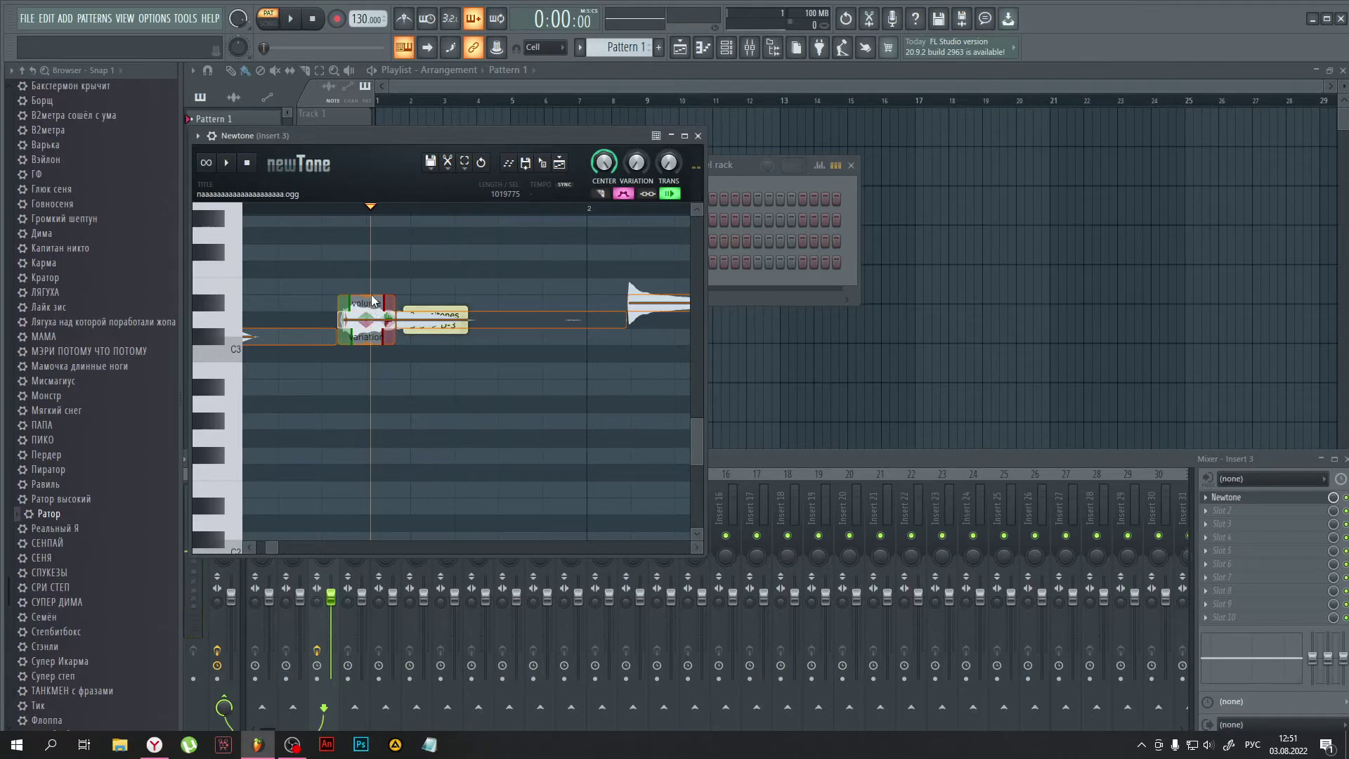
pyautogui.scroll(-8, 472, 365)
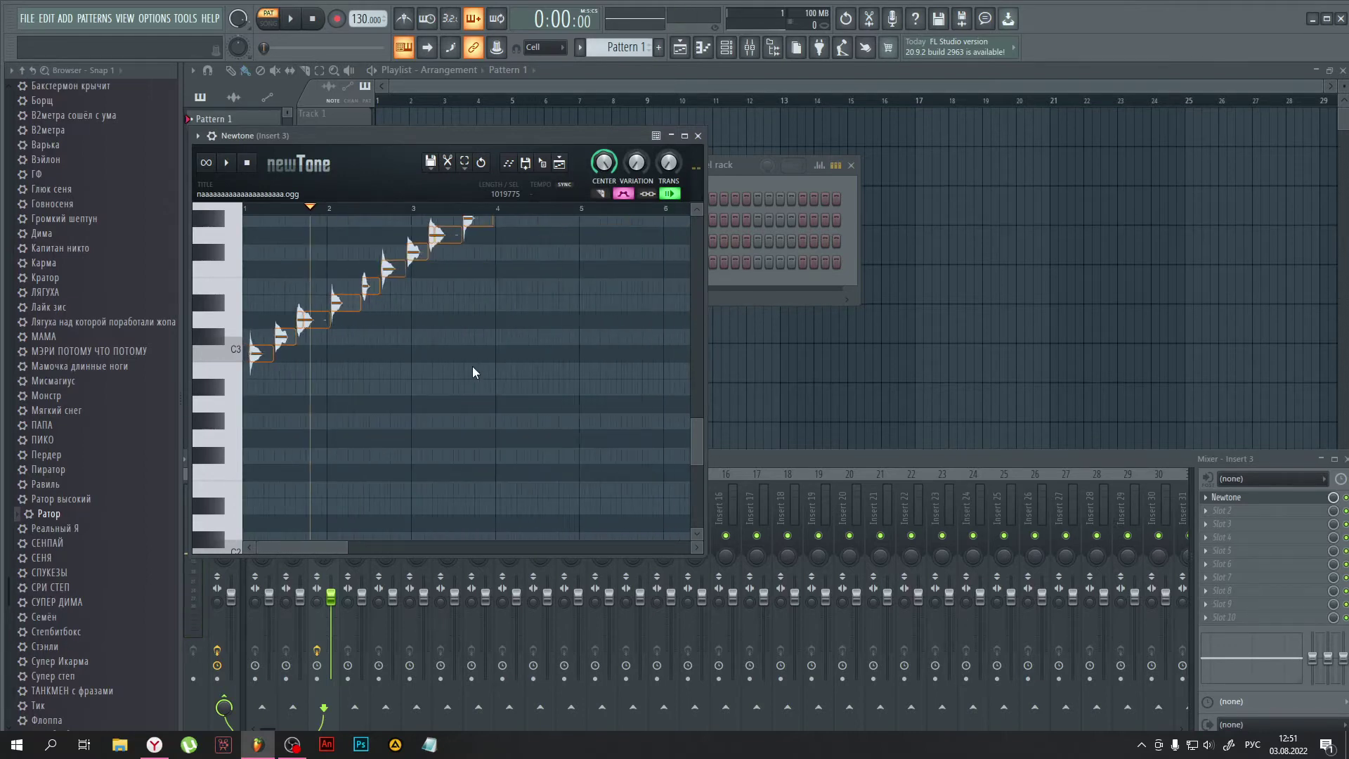
pyautogui.scroll(-5, 472, 365)
# Step: Add a Harmor synthesizer channel to the channel rack
pyautogui.click(764, 160)
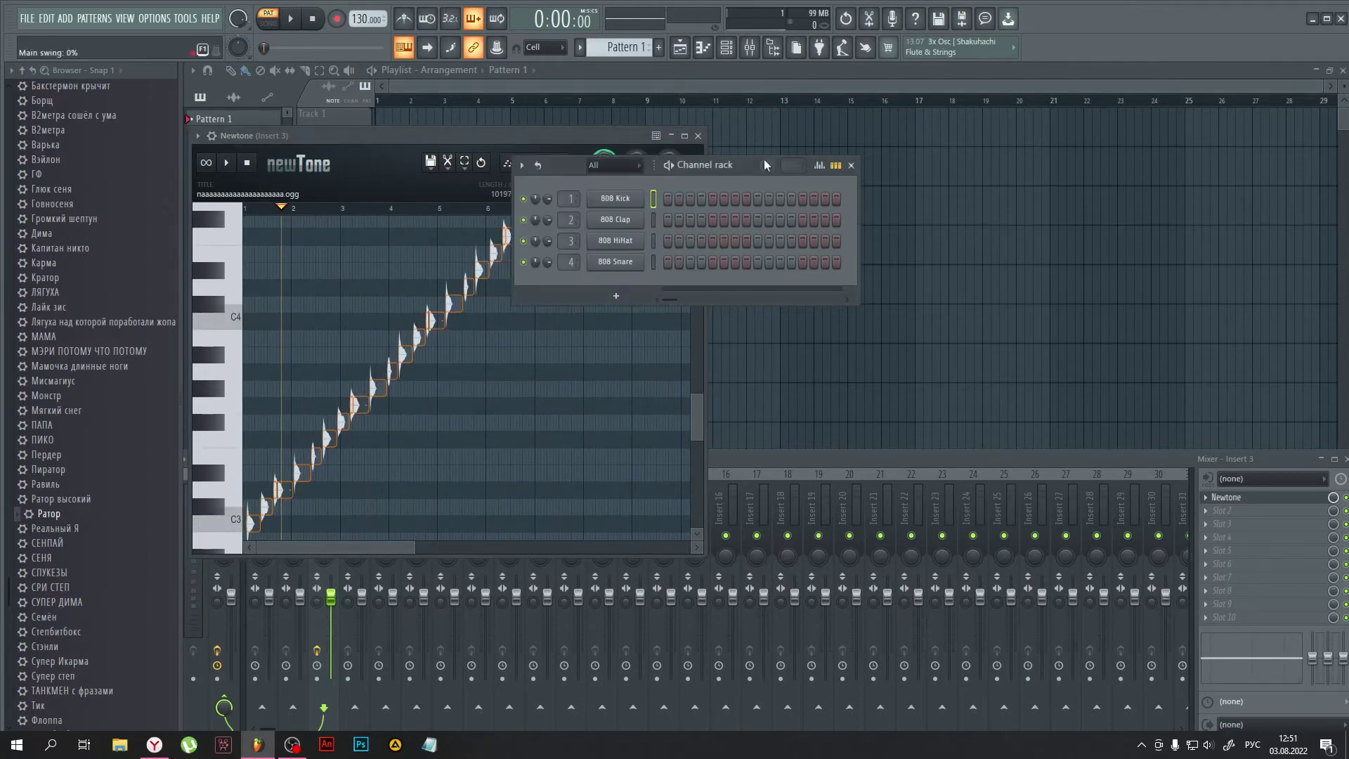
pyautogui.click(1222, 510)
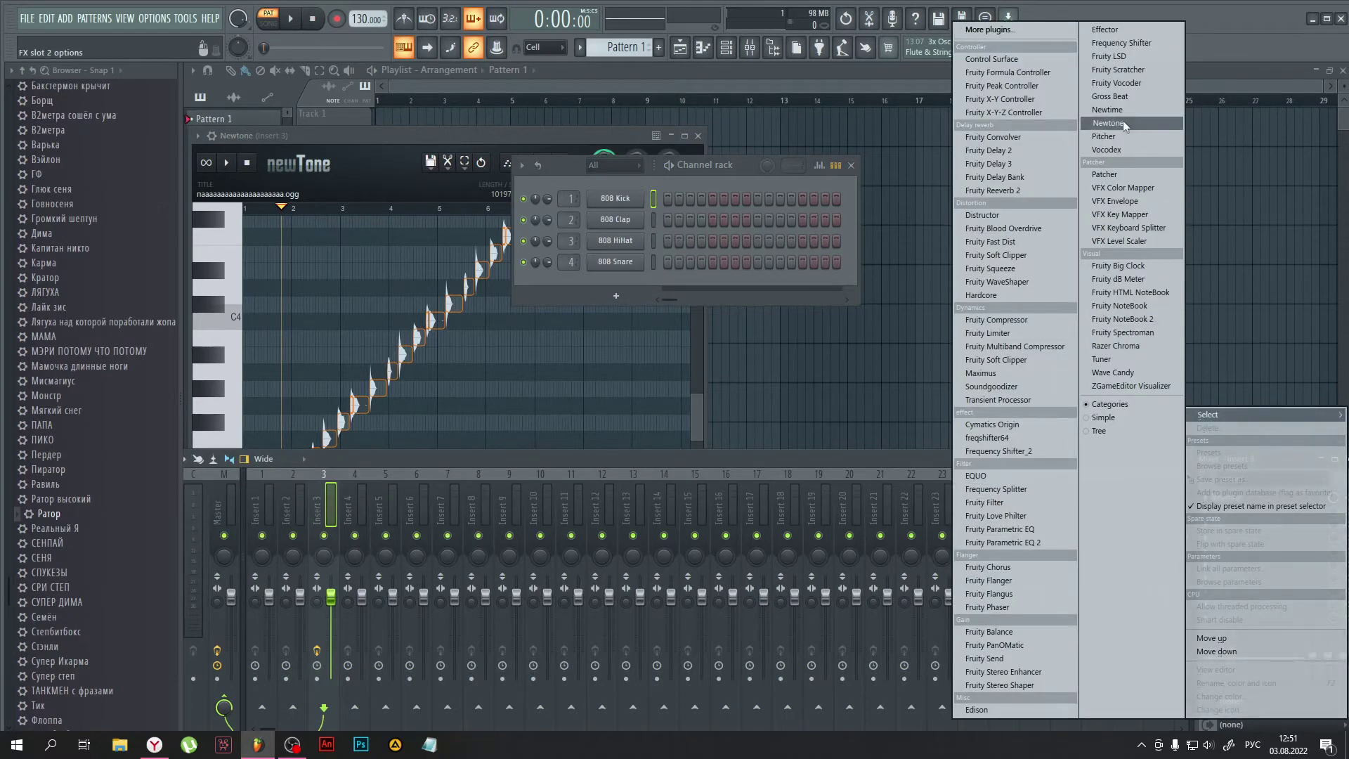
pyautogui.click(637, 296)
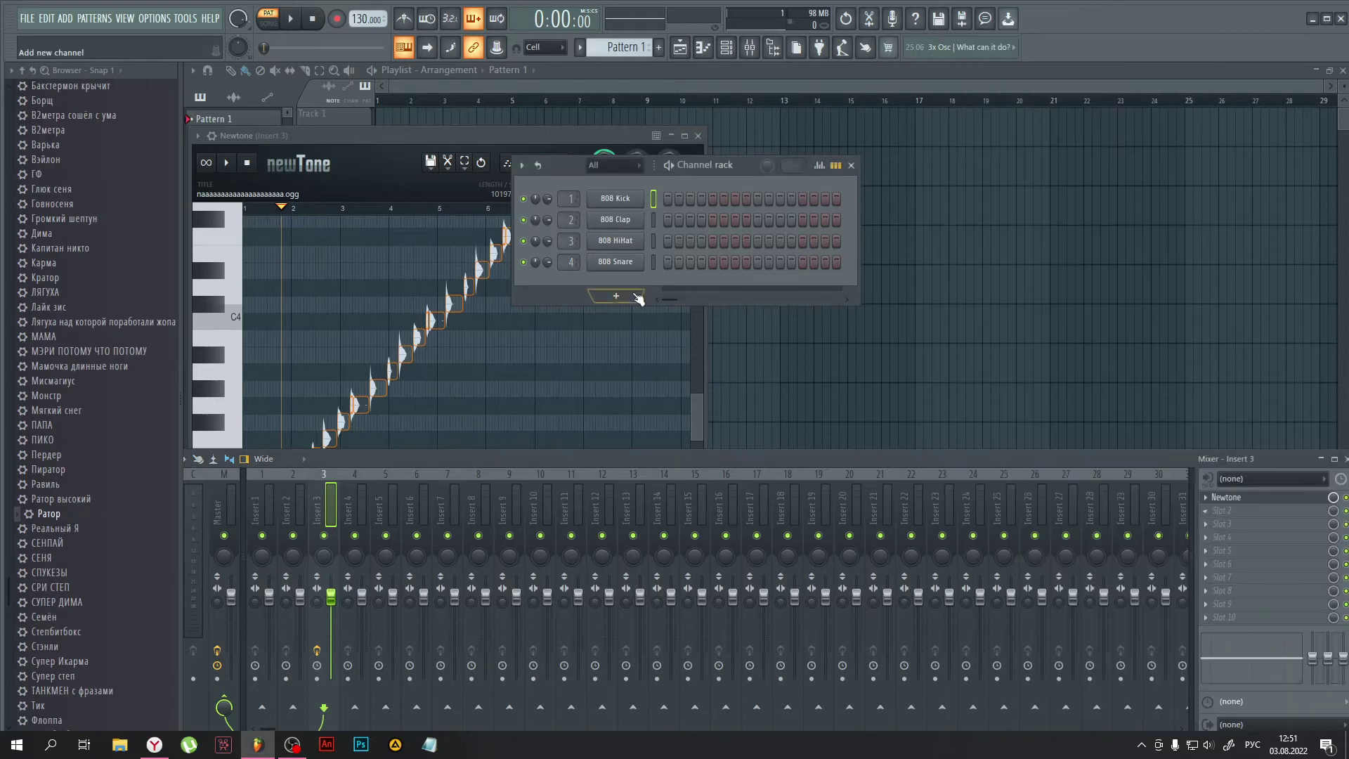
pyautogui.click(626, 295)
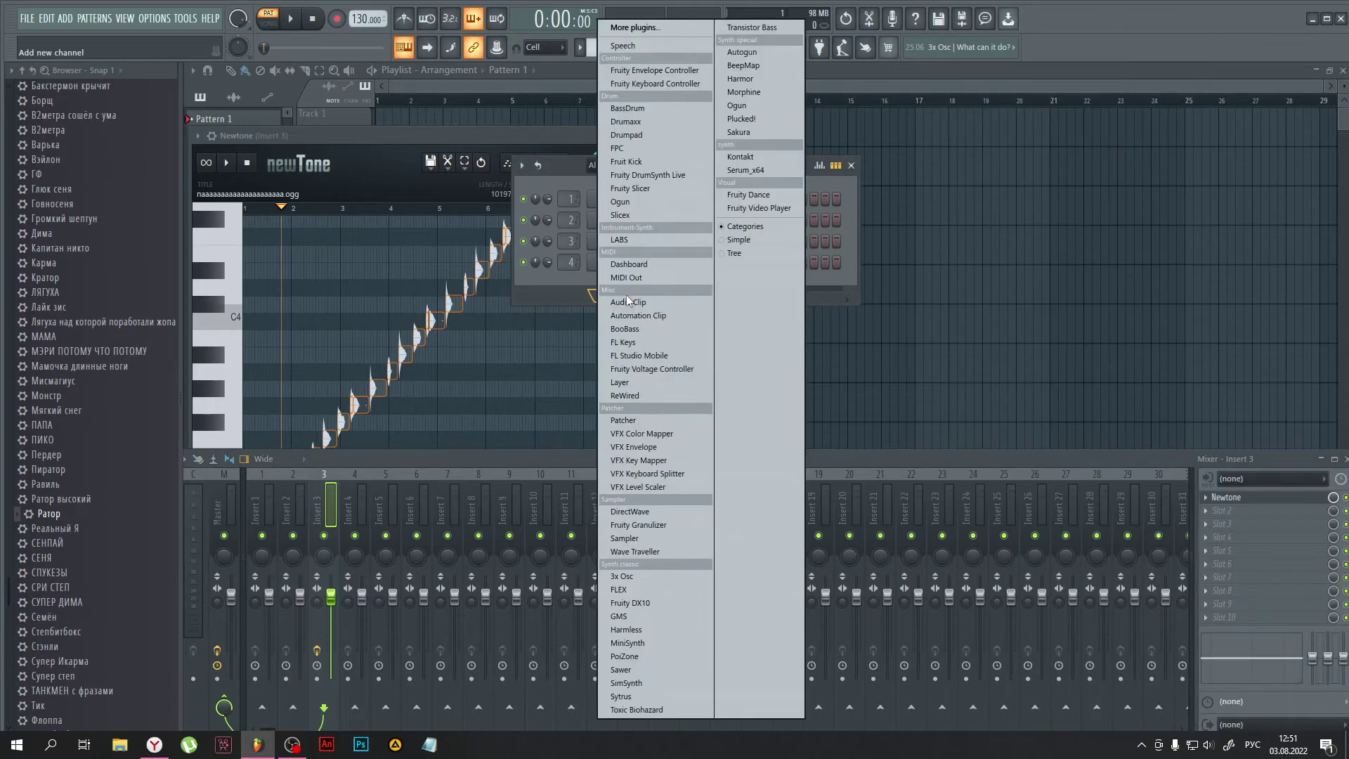
pyautogui.click(740, 79)
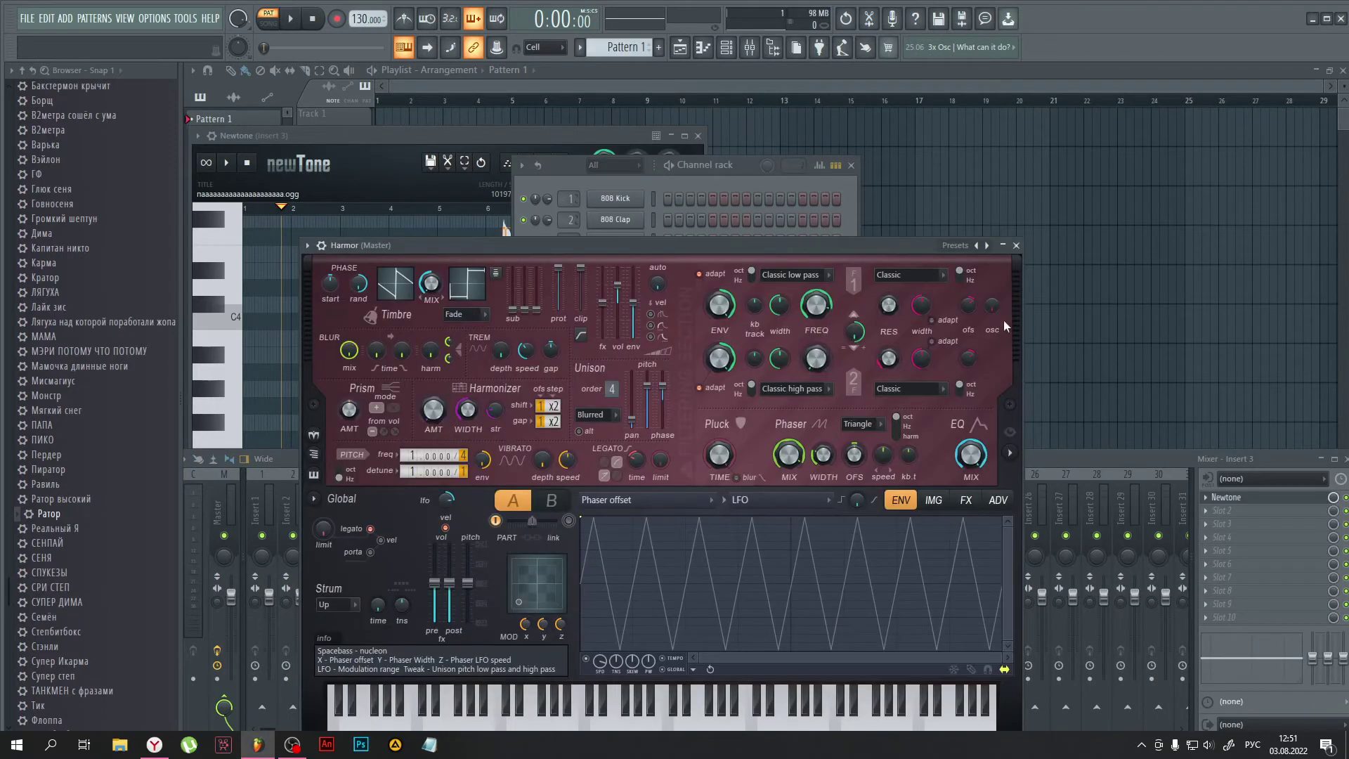
# Step: Load Harmor's Default preset and choose Pitch vibrato depth as the envelope target
pyautogui.click(955, 245)
pyautogui.click(871, 21)
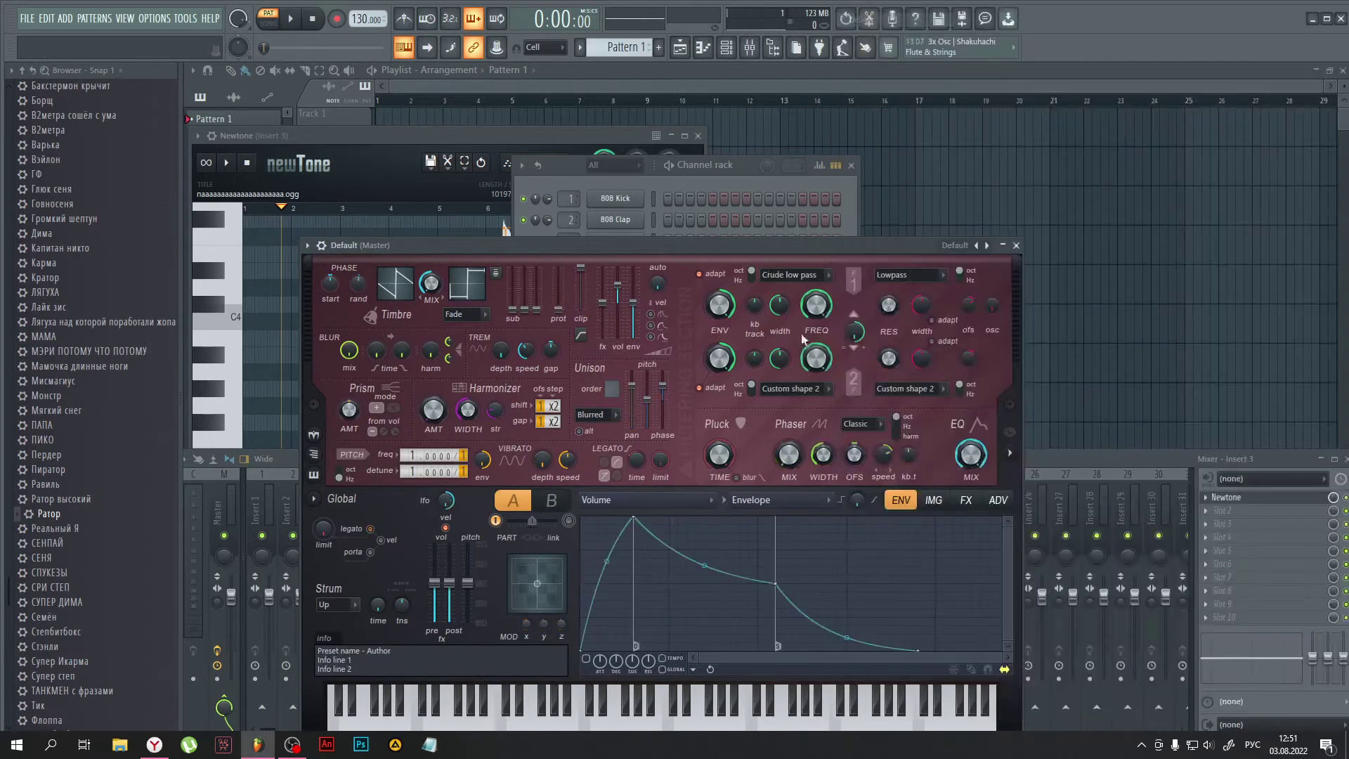
pyautogui.click(618, 499)
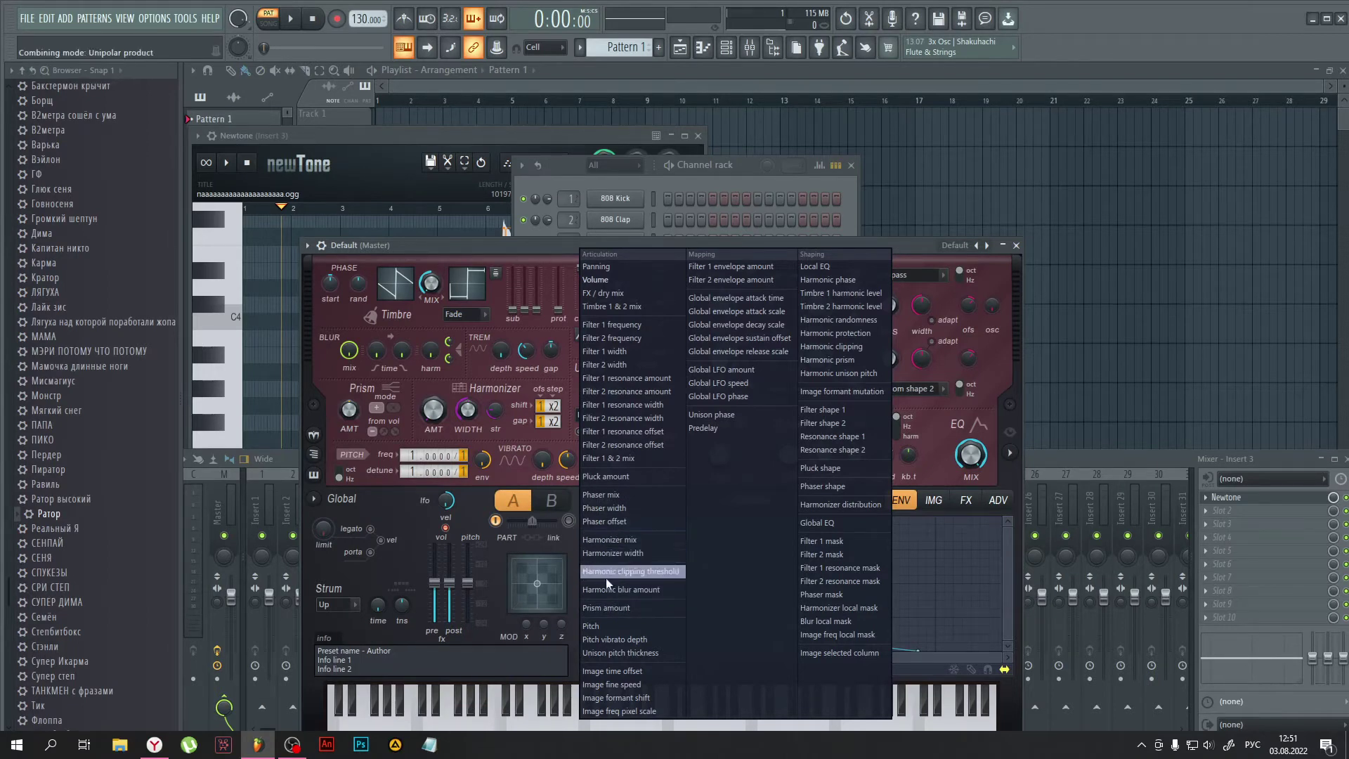
pyautogui.click(596, 639)
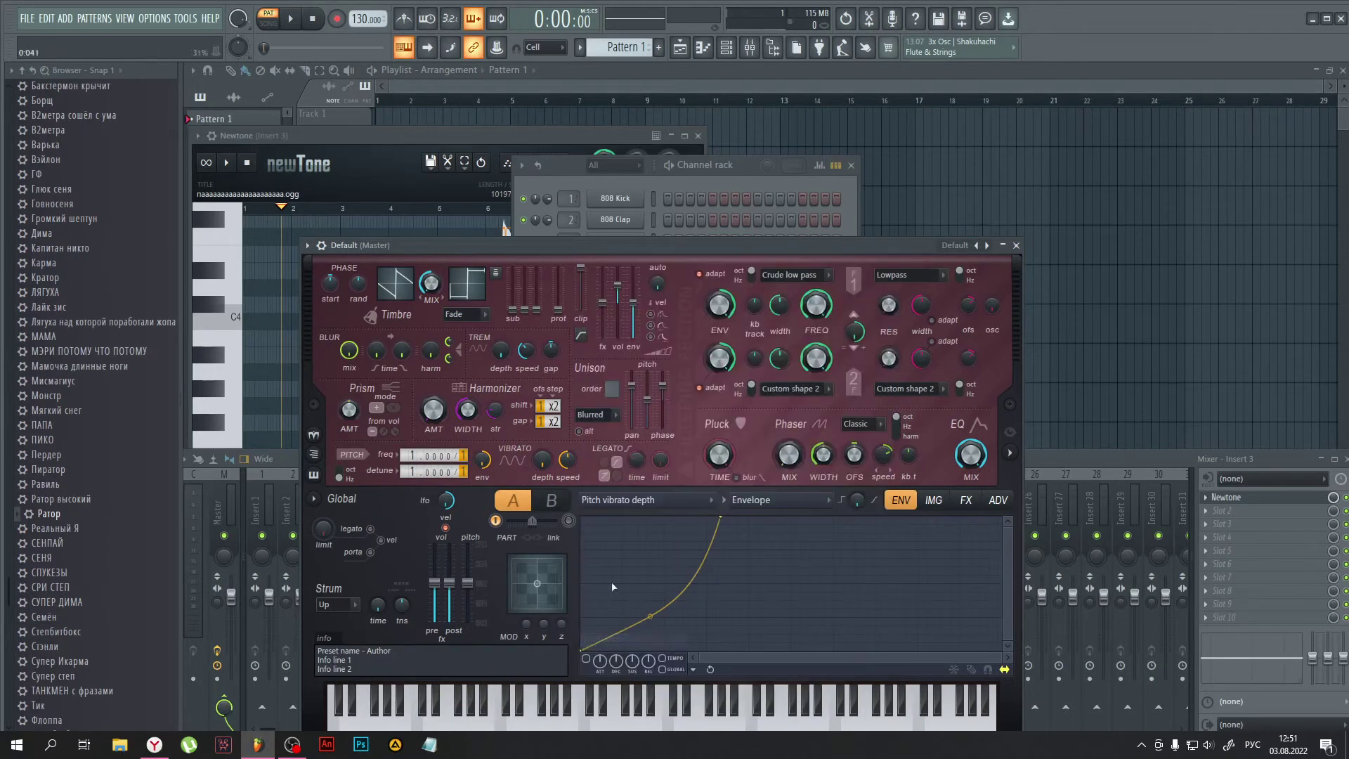
# Step: Transfer the pitch-edited vocal from Newtone into Harmor's image section
pyautogui.click(939, 503)
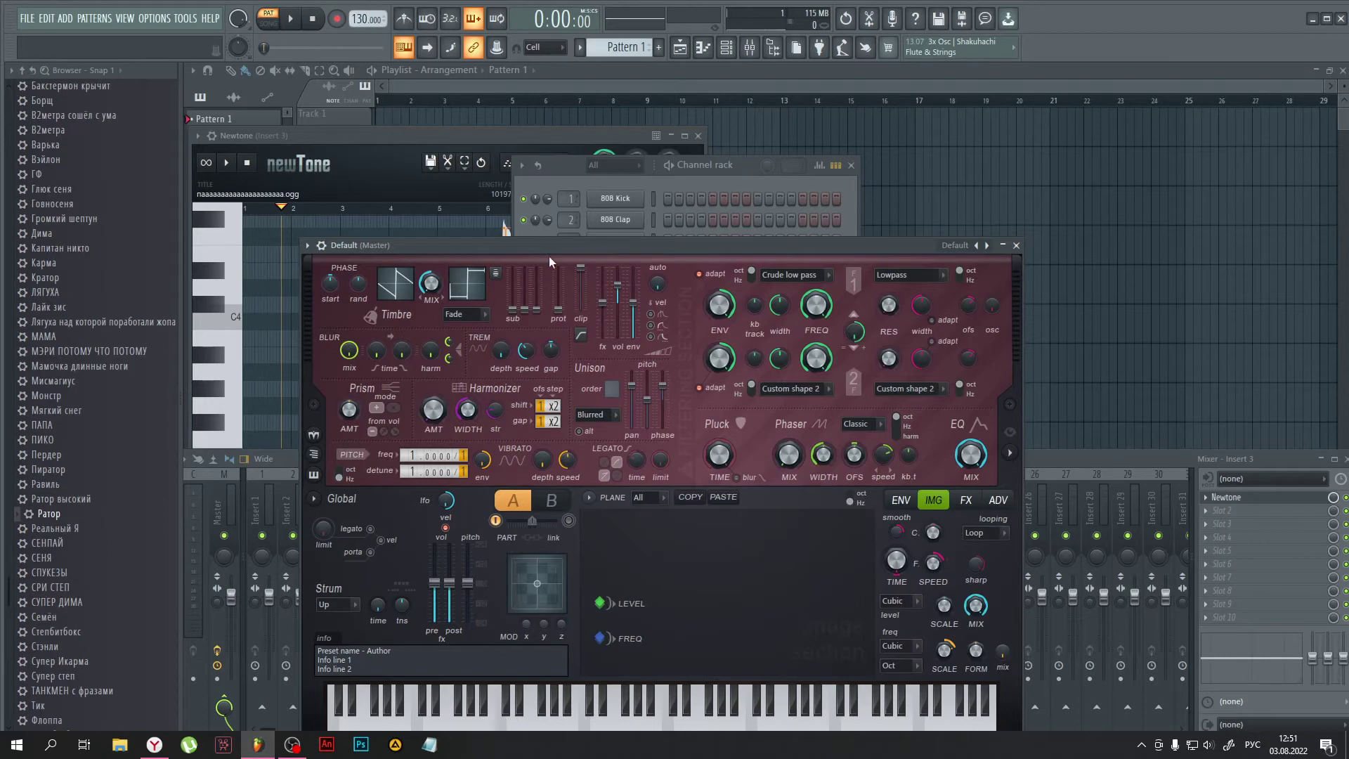
pyautogui.click(378, 141)
pyautogui.moveTo(559, 163); pyautogui.dragTo(744, 564)
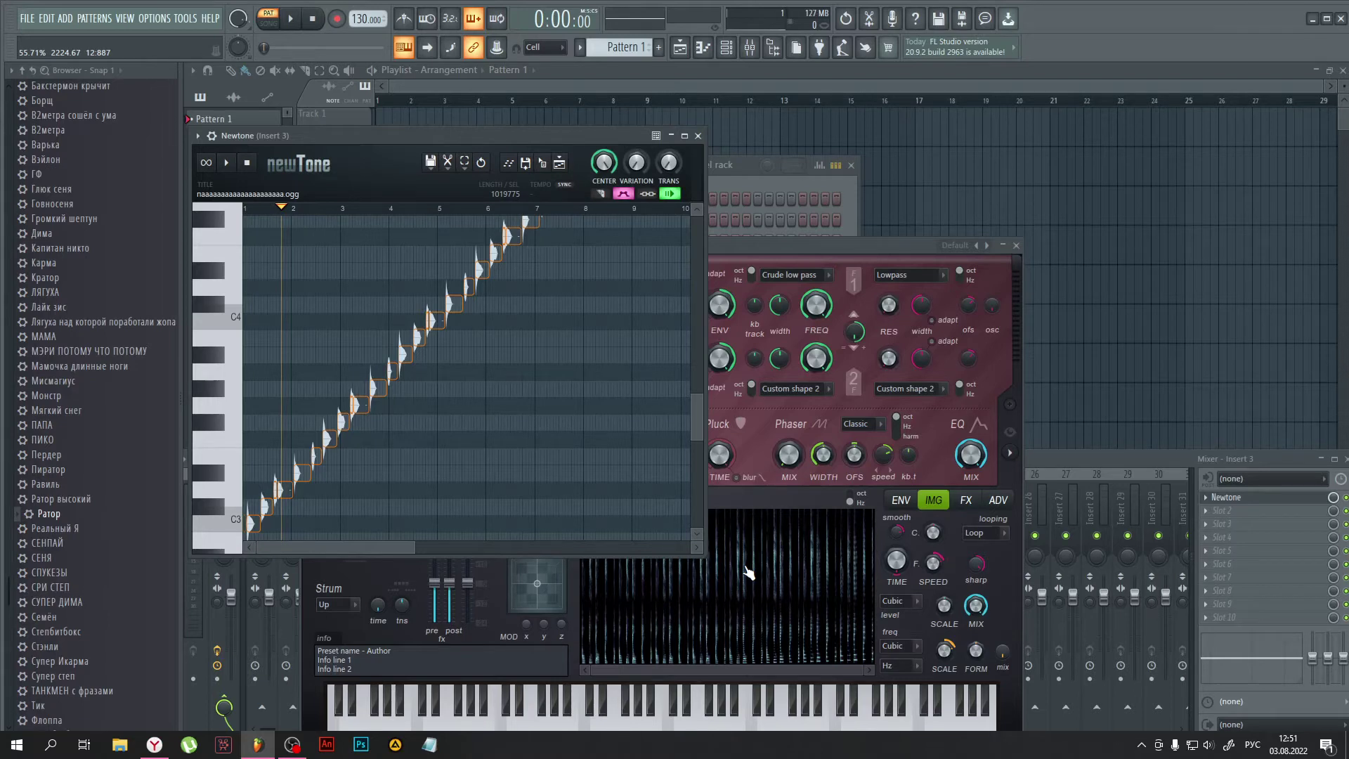
# Step: Bring Harmor to the front and audition the imported vocal with a test note
pyautogui.click(778, 244)
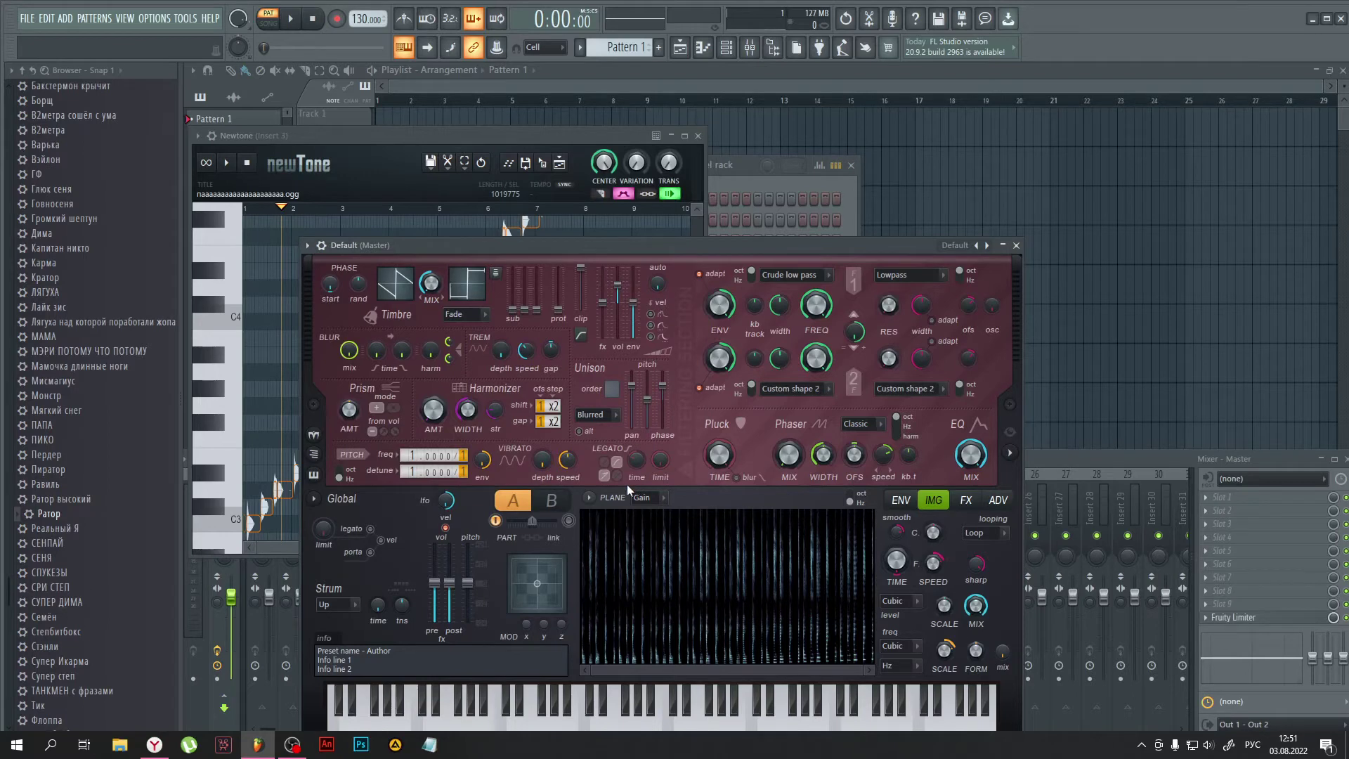
pyautogui.moveTo(532, 458); pyautogui.dragTo(532, 449)
pyautogui.press('q')
# Step: Place a Pattern 1 clip at the start of Track 1 in the playlist and close all other windows
pyautogui.click(757, 116)
pyautogui.press('F12')
pyautogui.moveTo(757, 119); pyautogui.dragTo(386, 120)
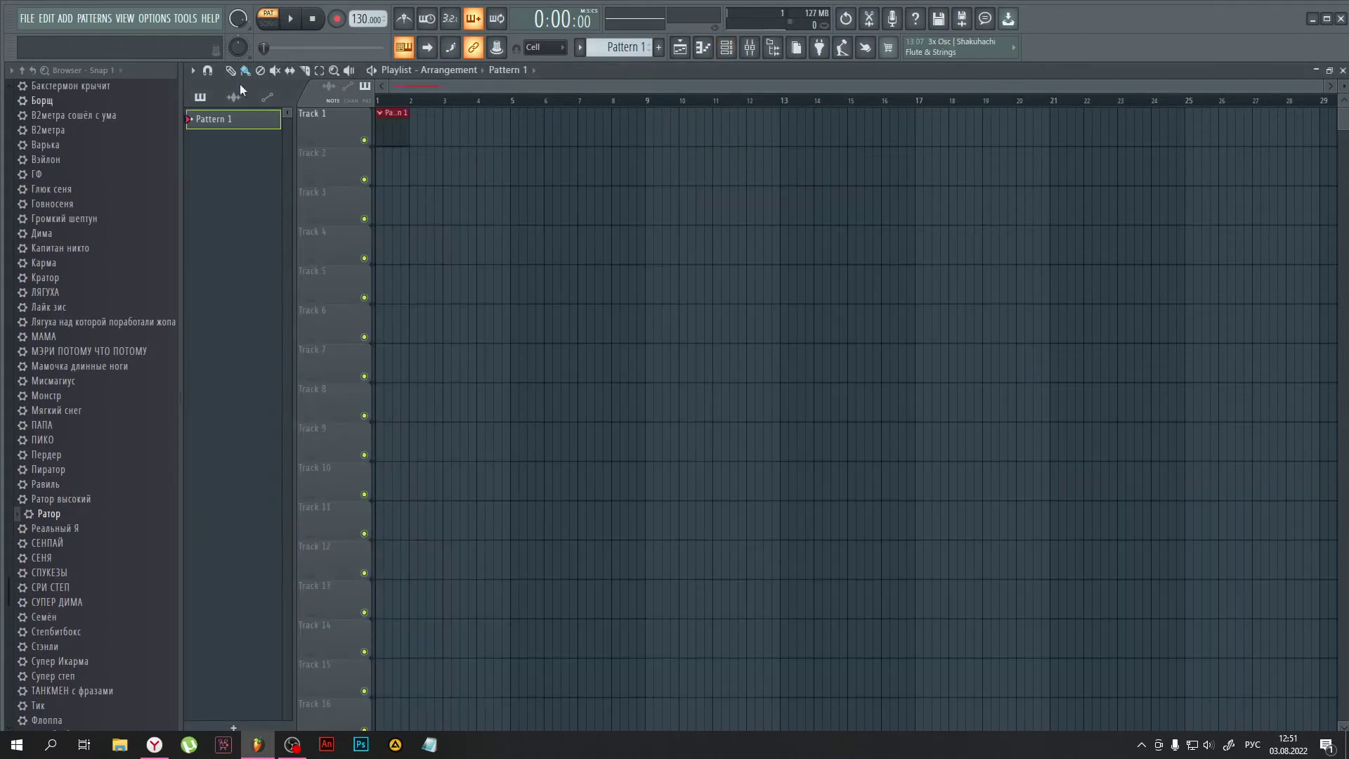
# Step: Reopen the mixer and channel rack, and open the piano roll of the Default Harmor channel
pyautogui.click(765, 50)
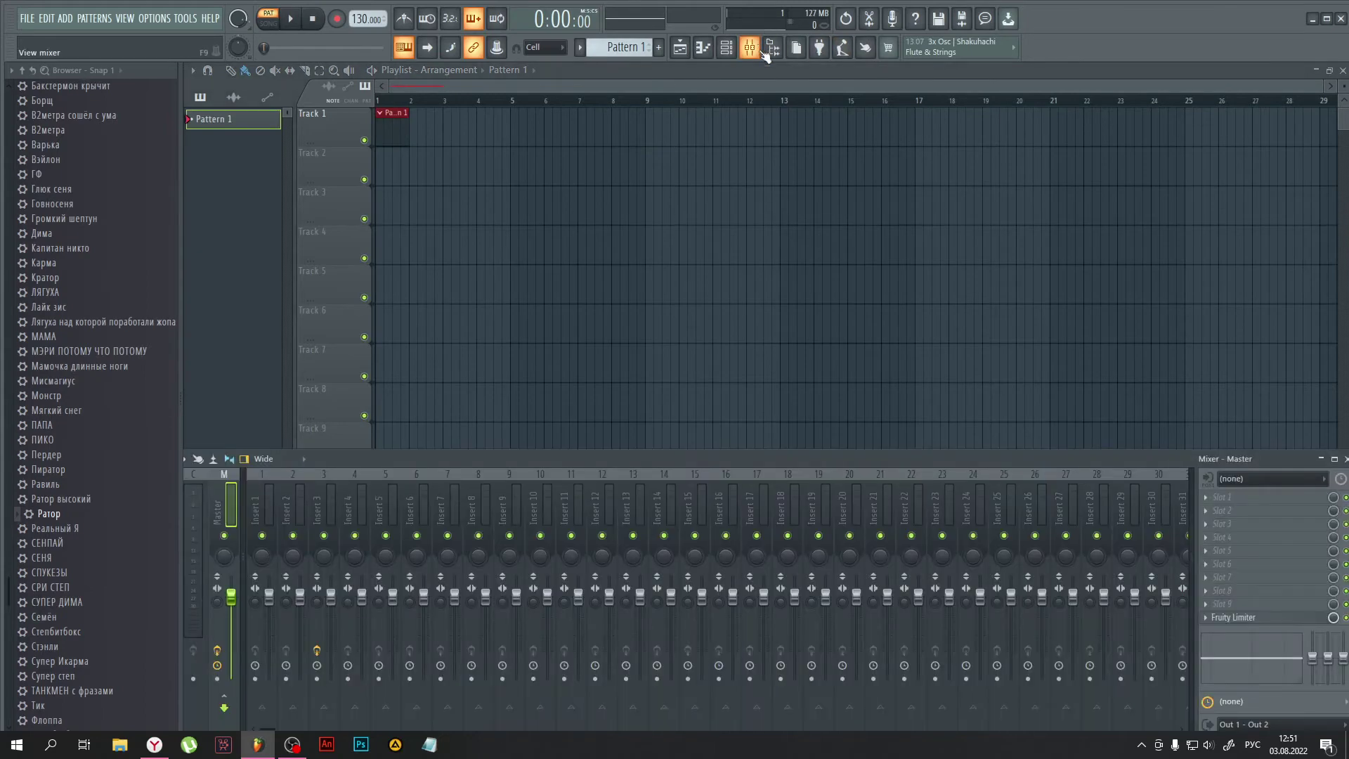
pyautogui.click(728, 49)
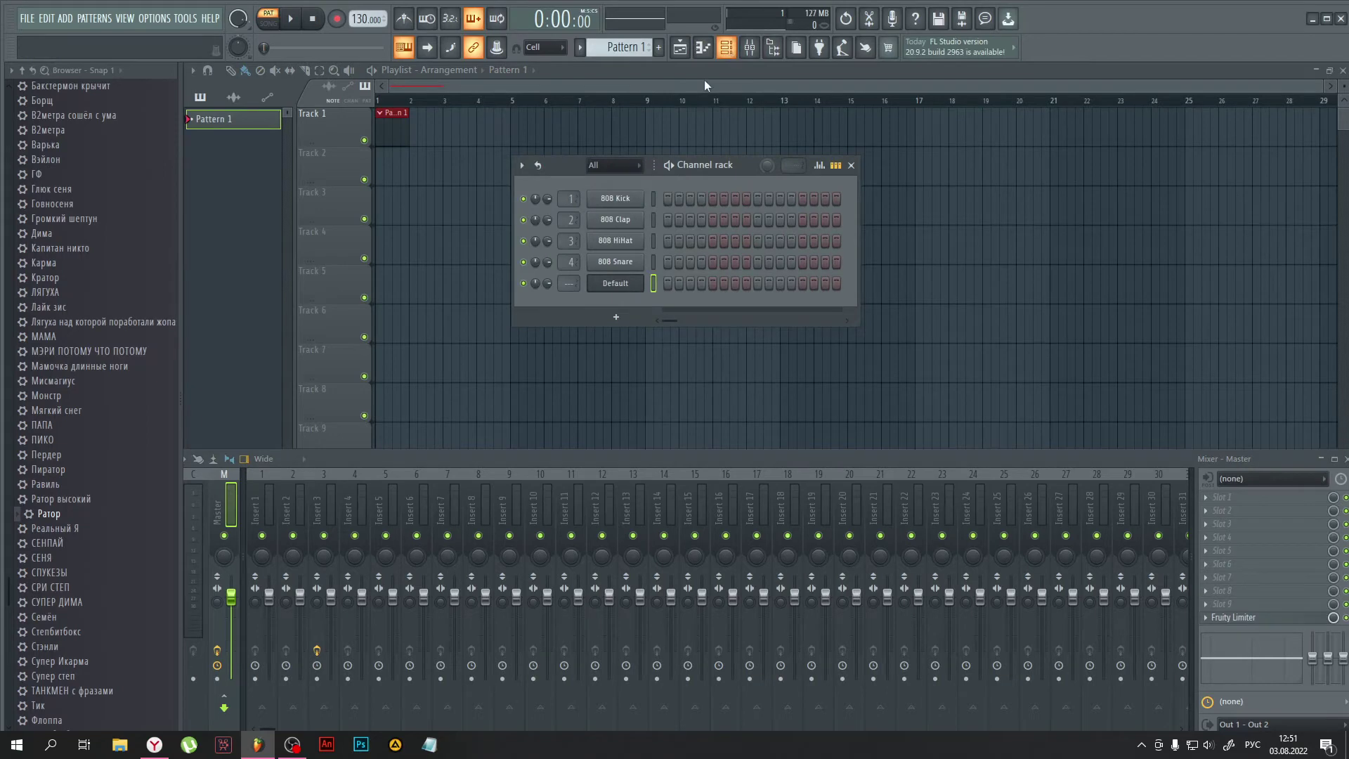
pyautogui.click(616, 283)
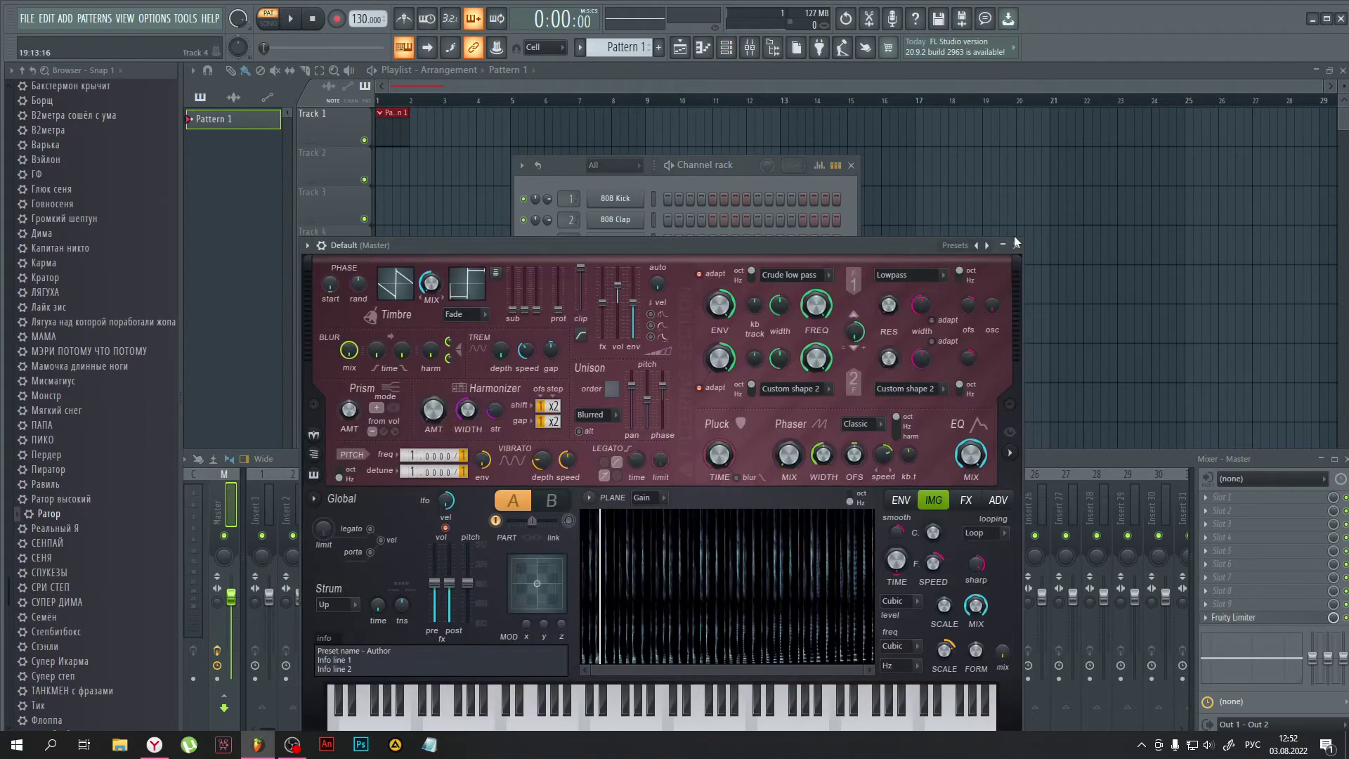
pyautogui.click(1015, 244)
pyautogui.rightClick(643, 280)
pyautogui.click(656, 280)
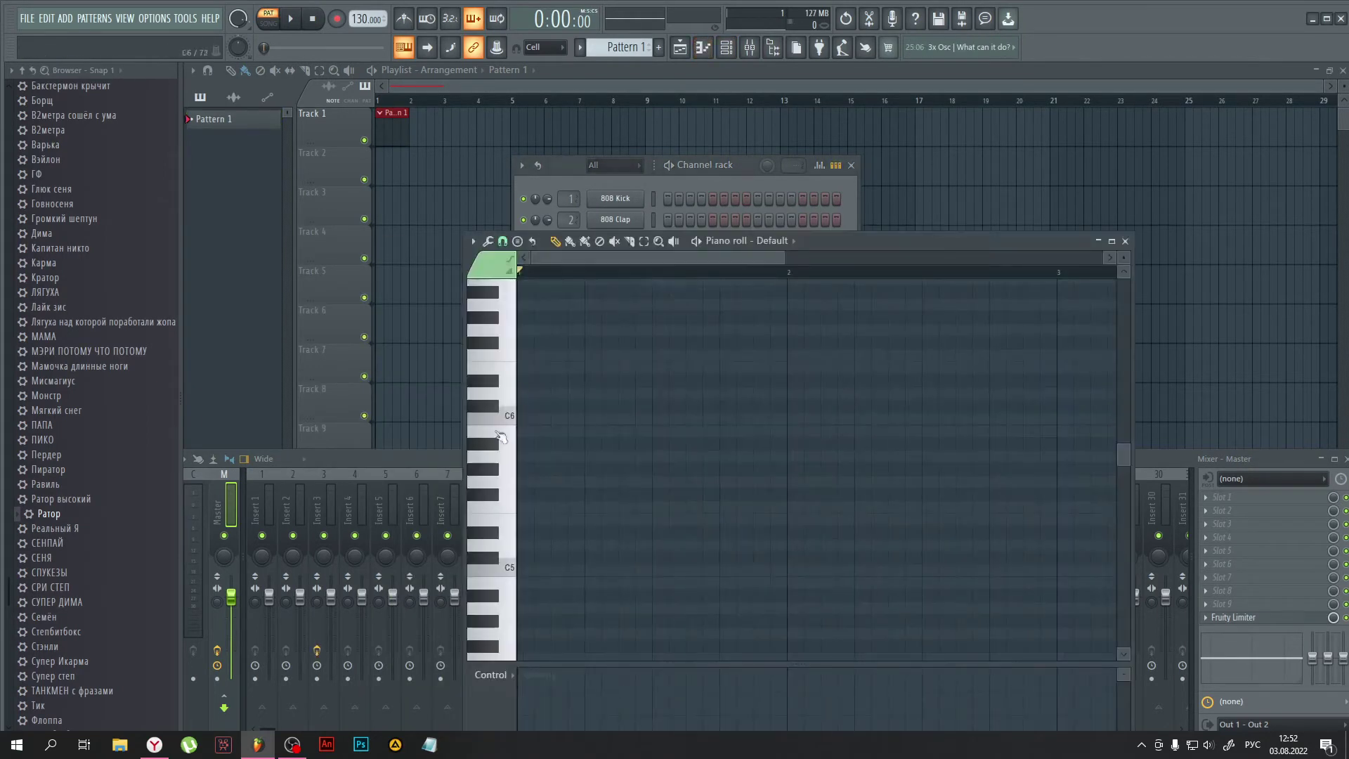
# Step: Draw a C5 note in the piano roll, stretch it to bar 16, close the windows, and move the playhead near the clip's end
pyautogui.click(539, 570)
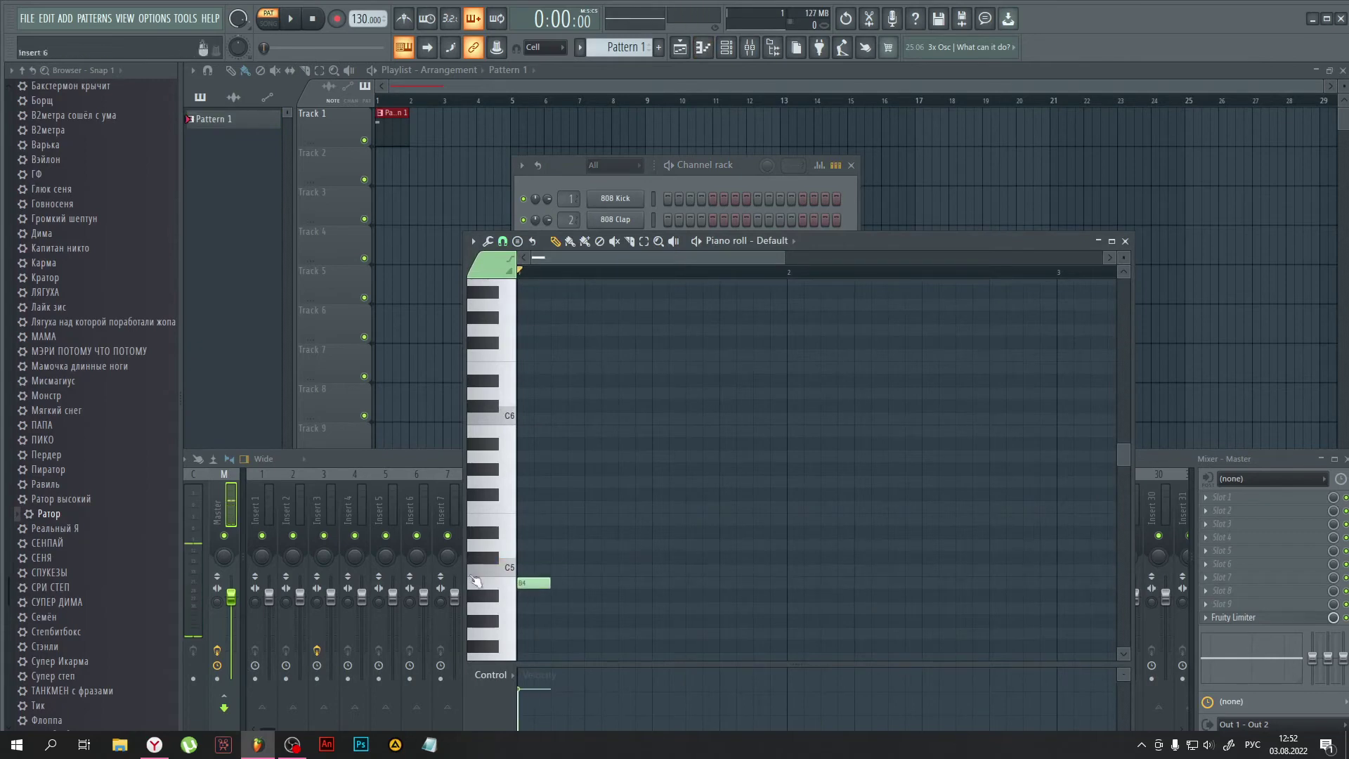
pyautogui.moveTo(543, 570); pyautogui.dragTo(847, 570)
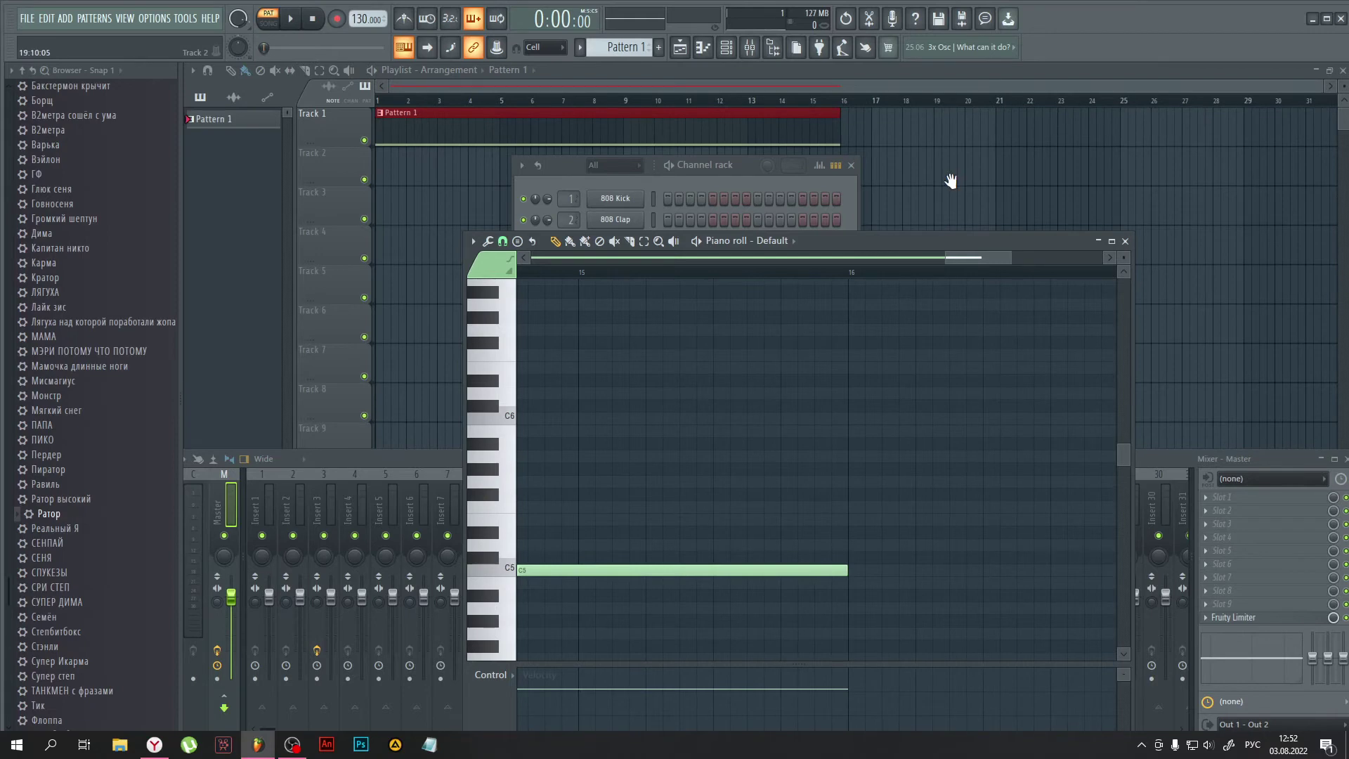
pyautogui.press('F12')
pyautogui.click(832, 100)
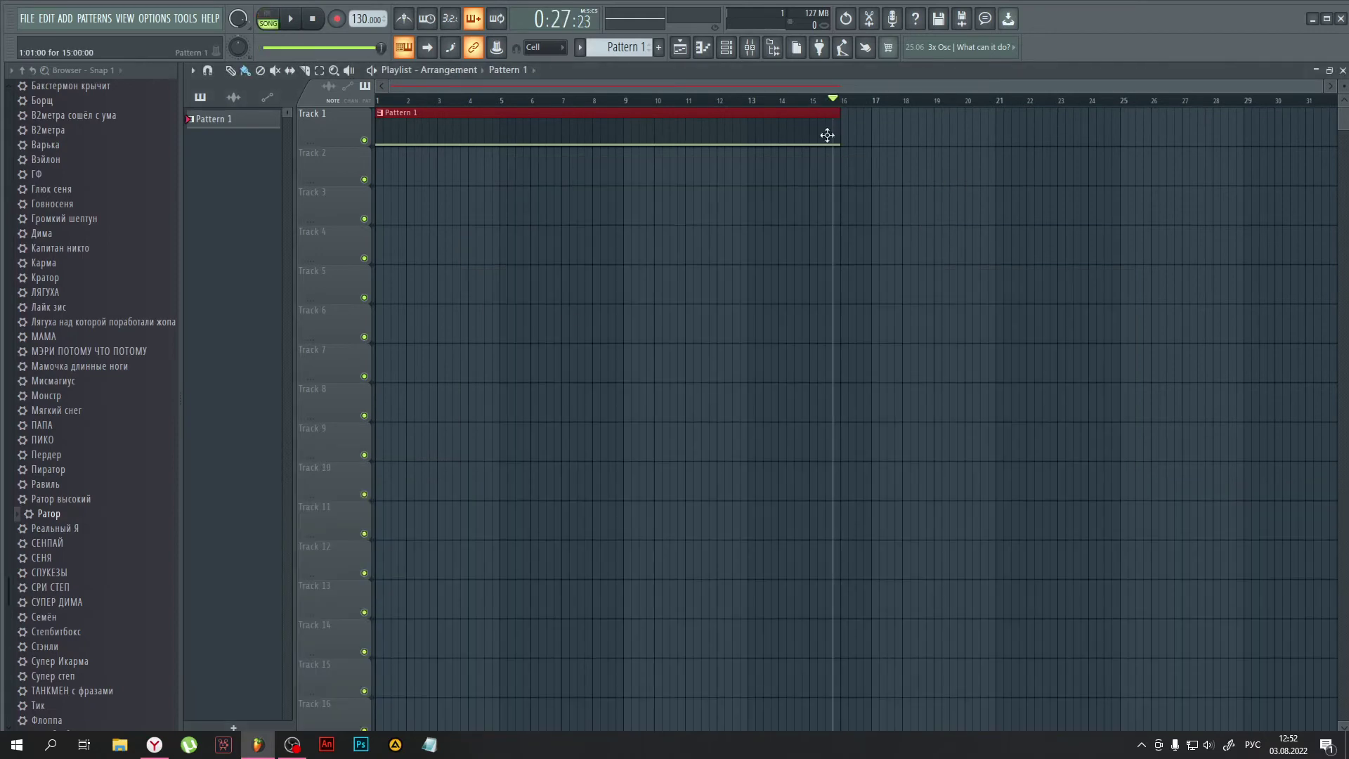
# Step: Play the OGG vocal from the desktop in AIMP to check its length, and return to FL Studio
pyautogui.click(154, 744)
pyautogui.click(251, 741)
pyautogui.click(246, 738)
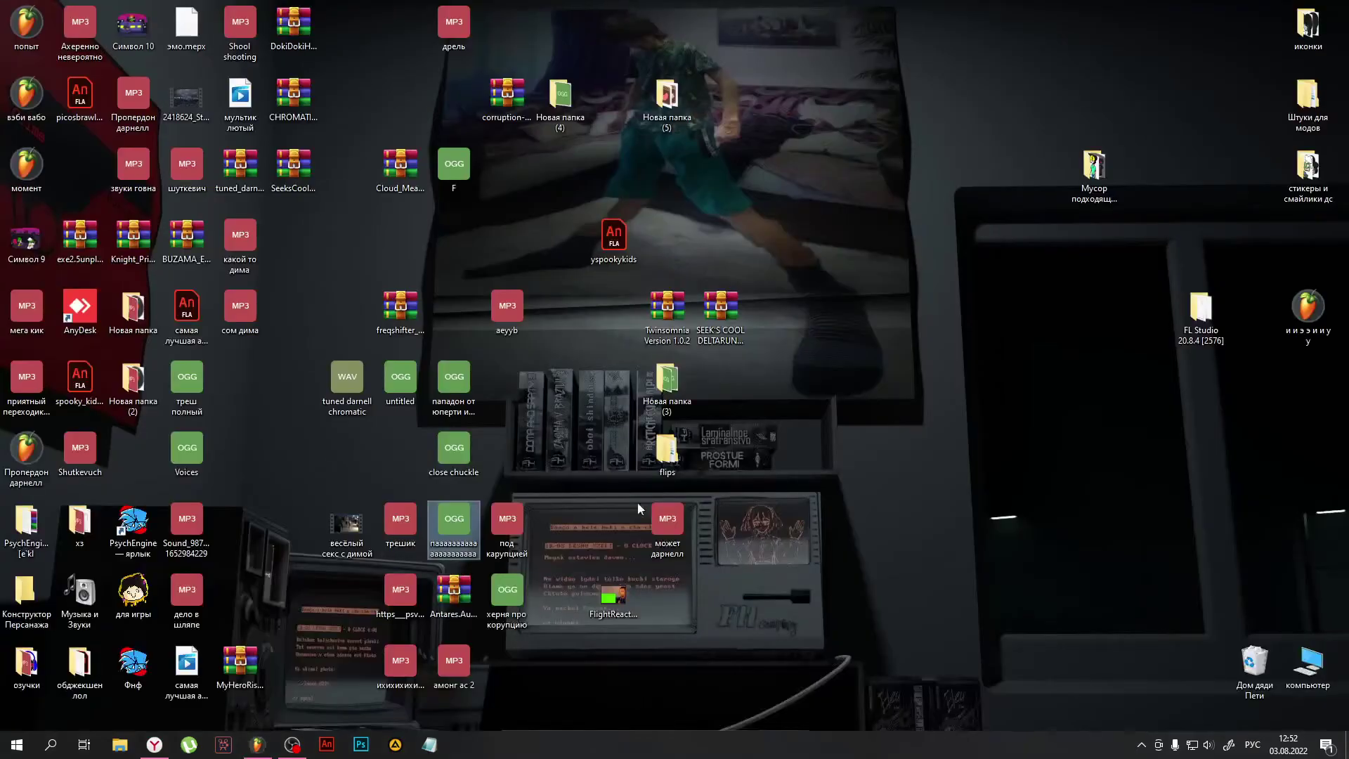
pyautogui.doubleClick(439, 539)
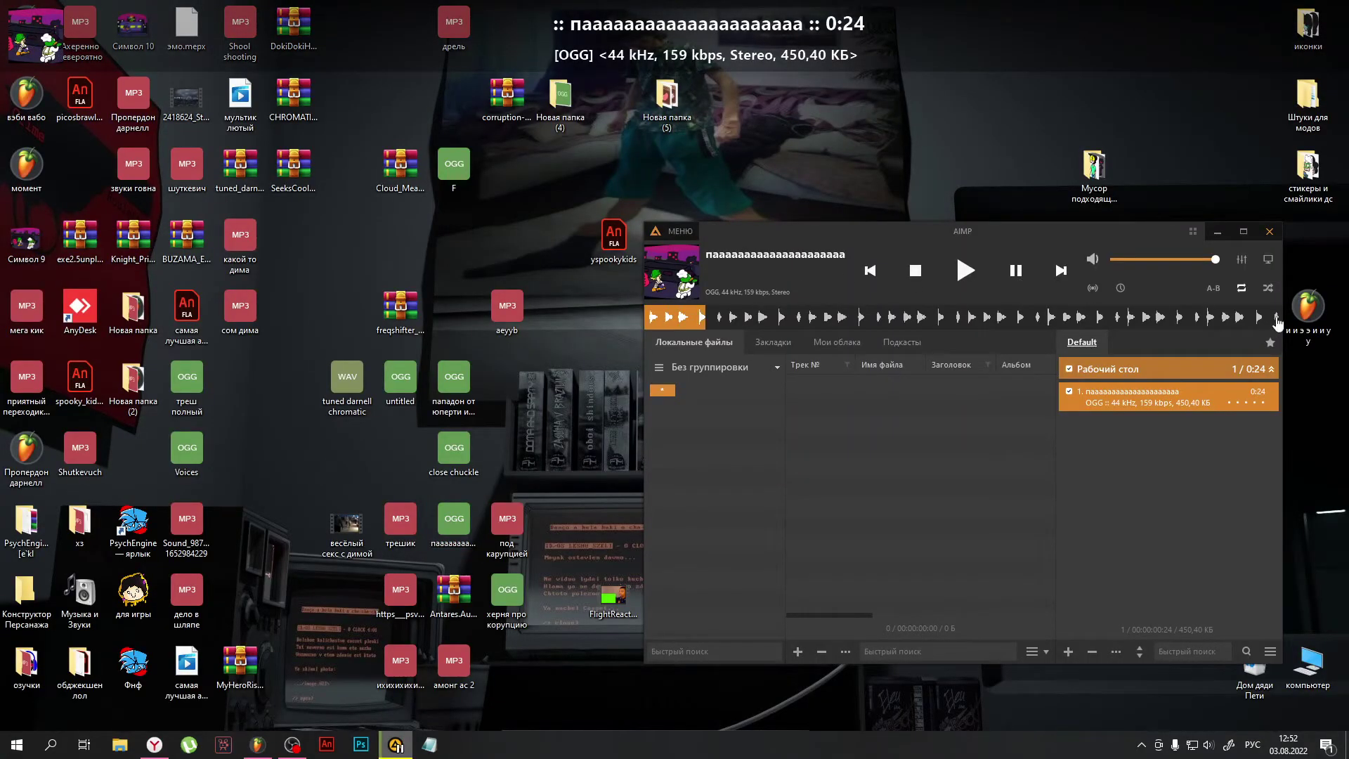
pyautogui.click(258, 745)
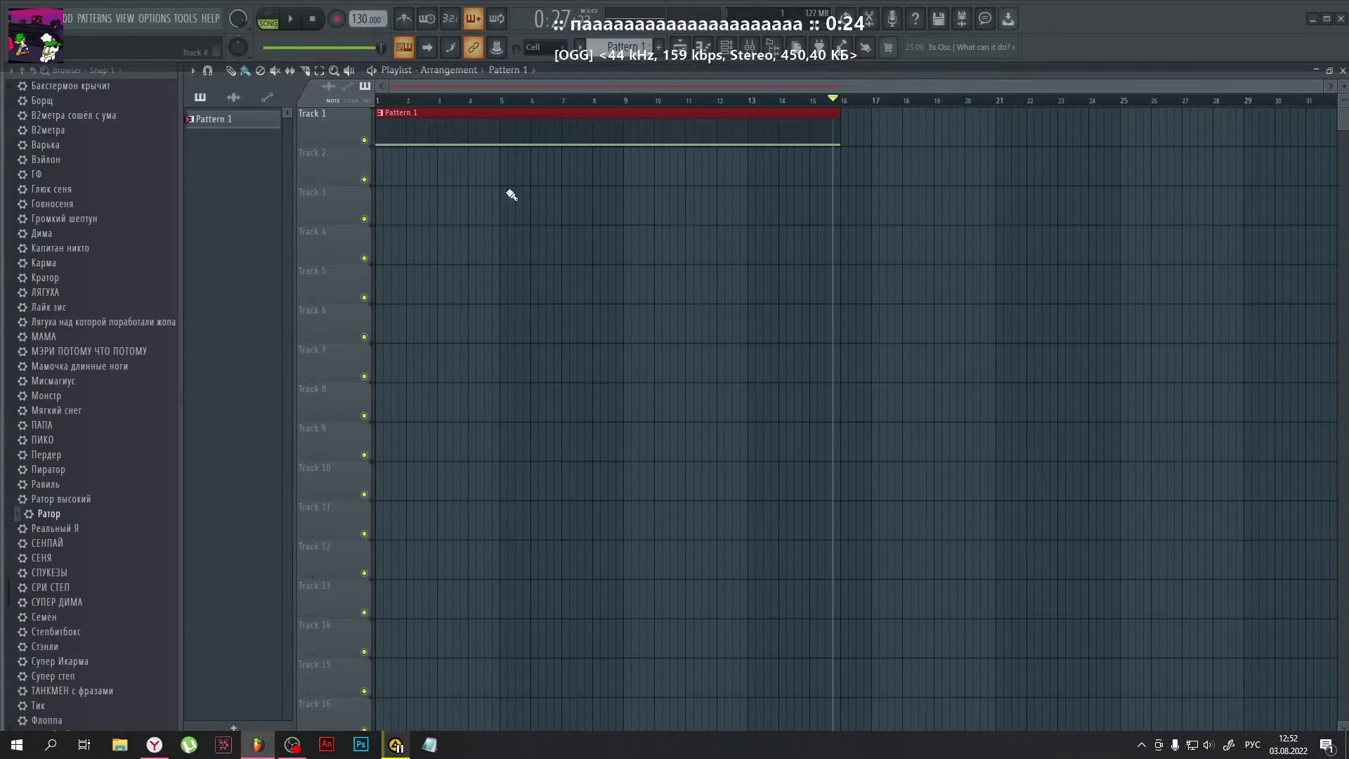
# Step: Set the playhead to 0:24:00, slice the Pattern 1 clip near it, delete the remainder, and show the export formats
pyautogui.click(738, 100)
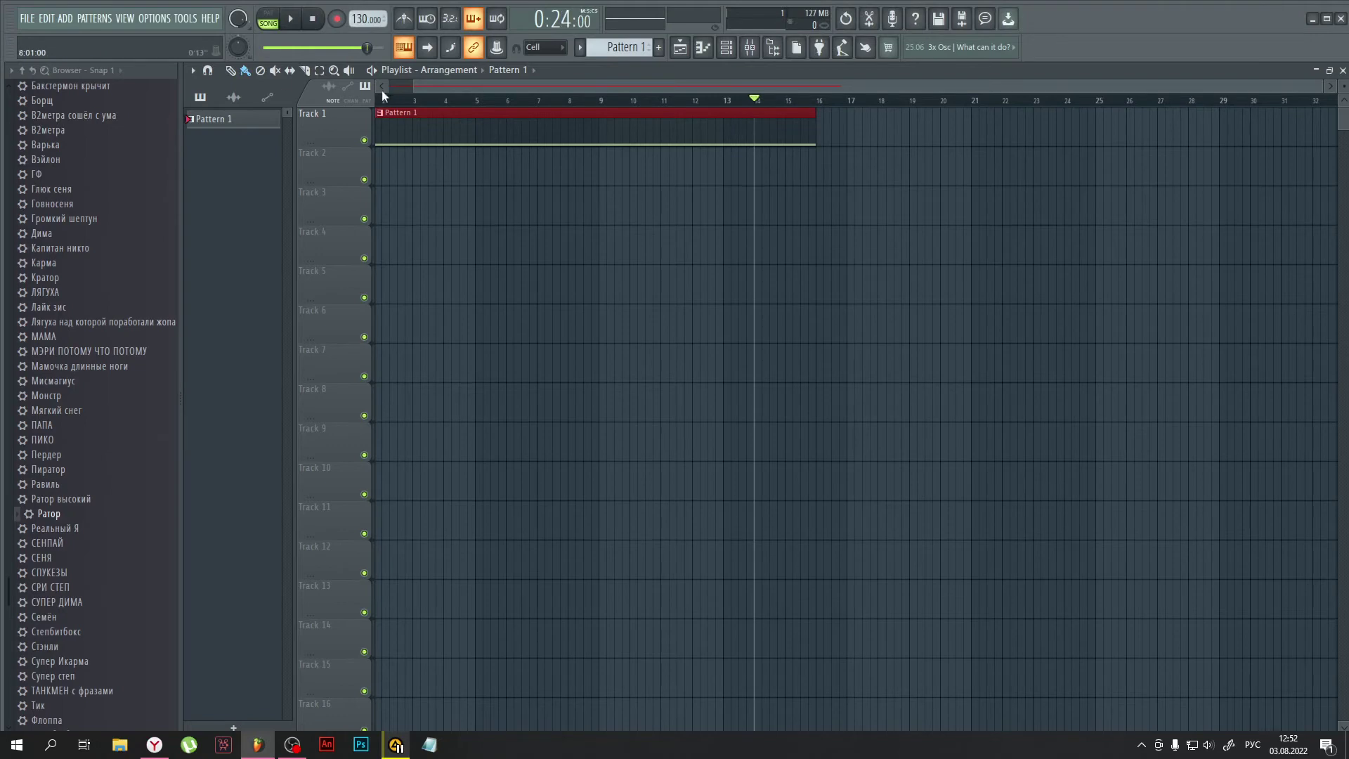
pyautogui.click(304, 71)
pyautogui.moveTo(766, 161); pyautogui.dragTo(769, 102)
pyautogui.click(230, 70)
pyautogui.rightClick(798, 137)
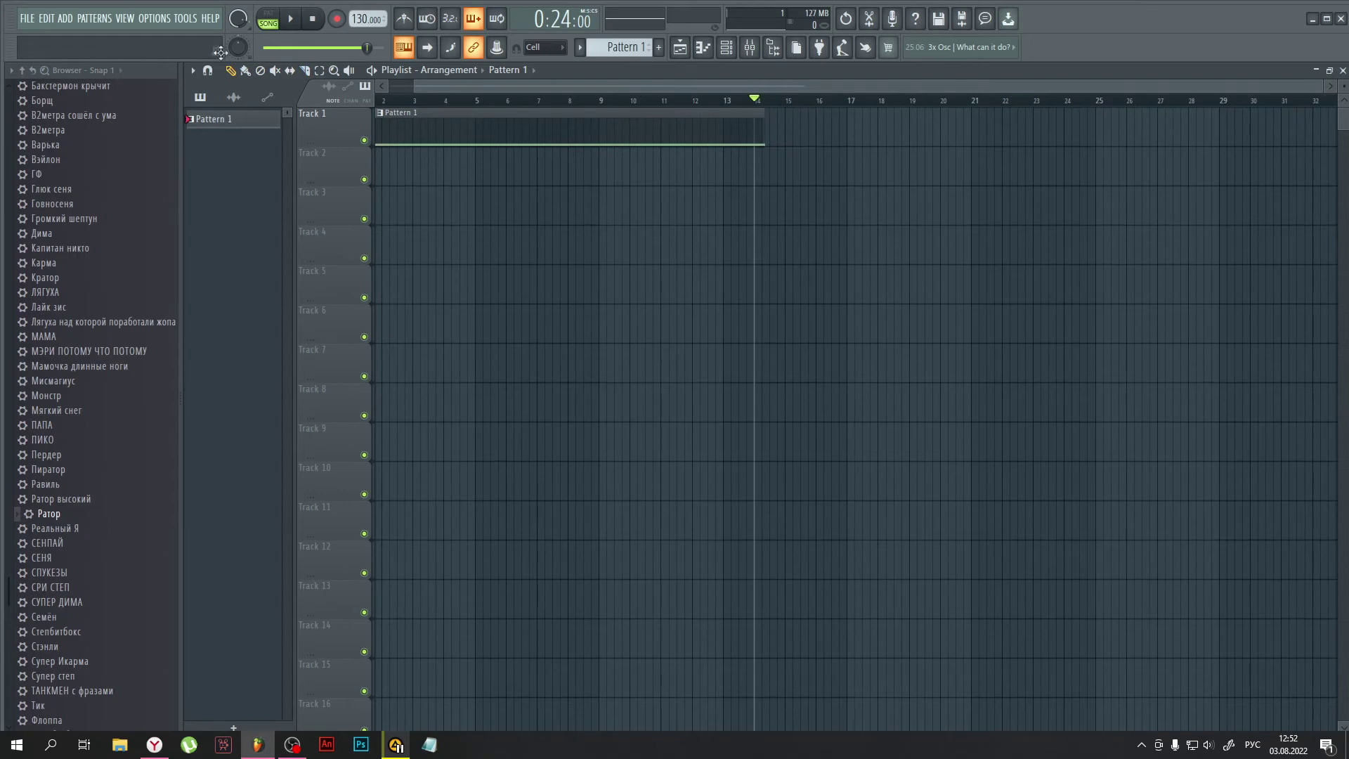
pyautogui.click(28, 24)
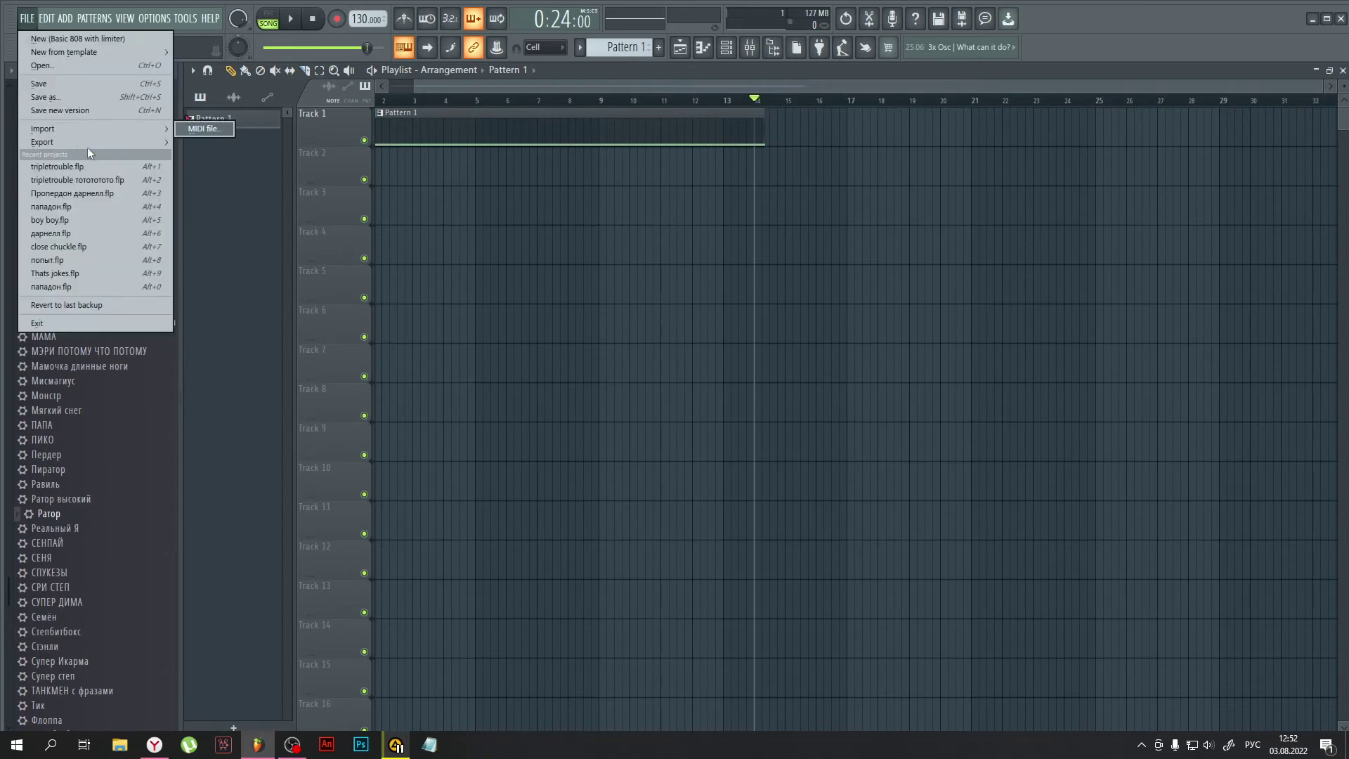
pyautogui.moveTo(86, 146)
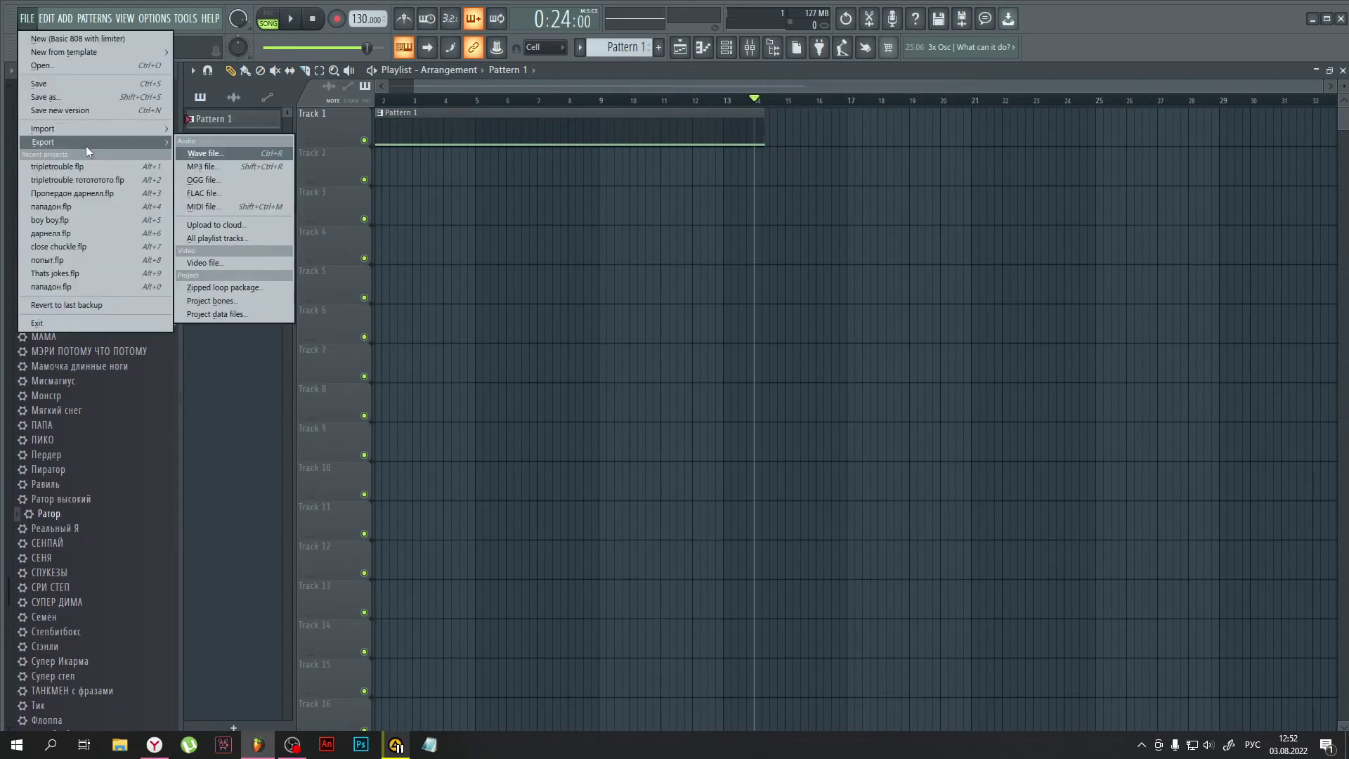
# Step: Open the mixer, load Soundgoodizer into slot 1 of the Master track, and close its window
pyautogui.click(763, 52)
pyautogui.click(750, 49)
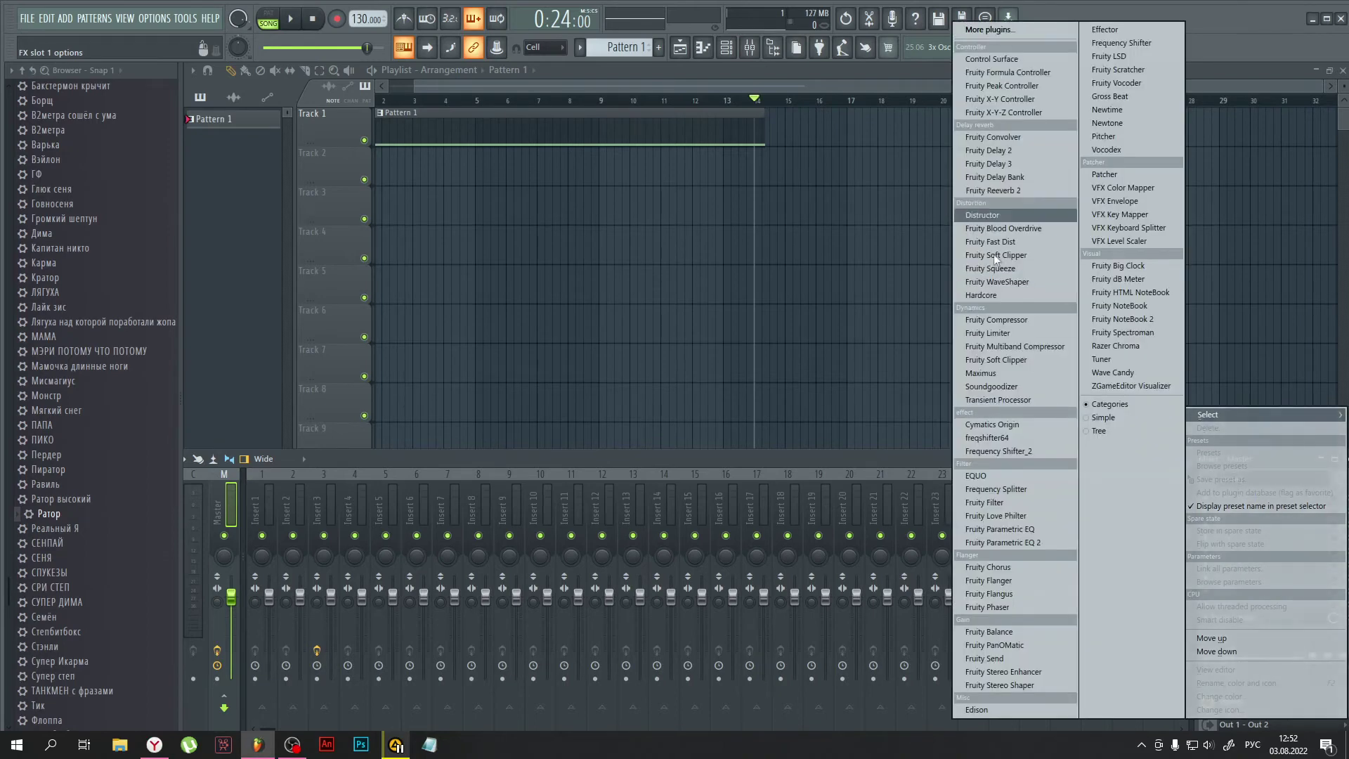
pyautogui.click(991, 389)
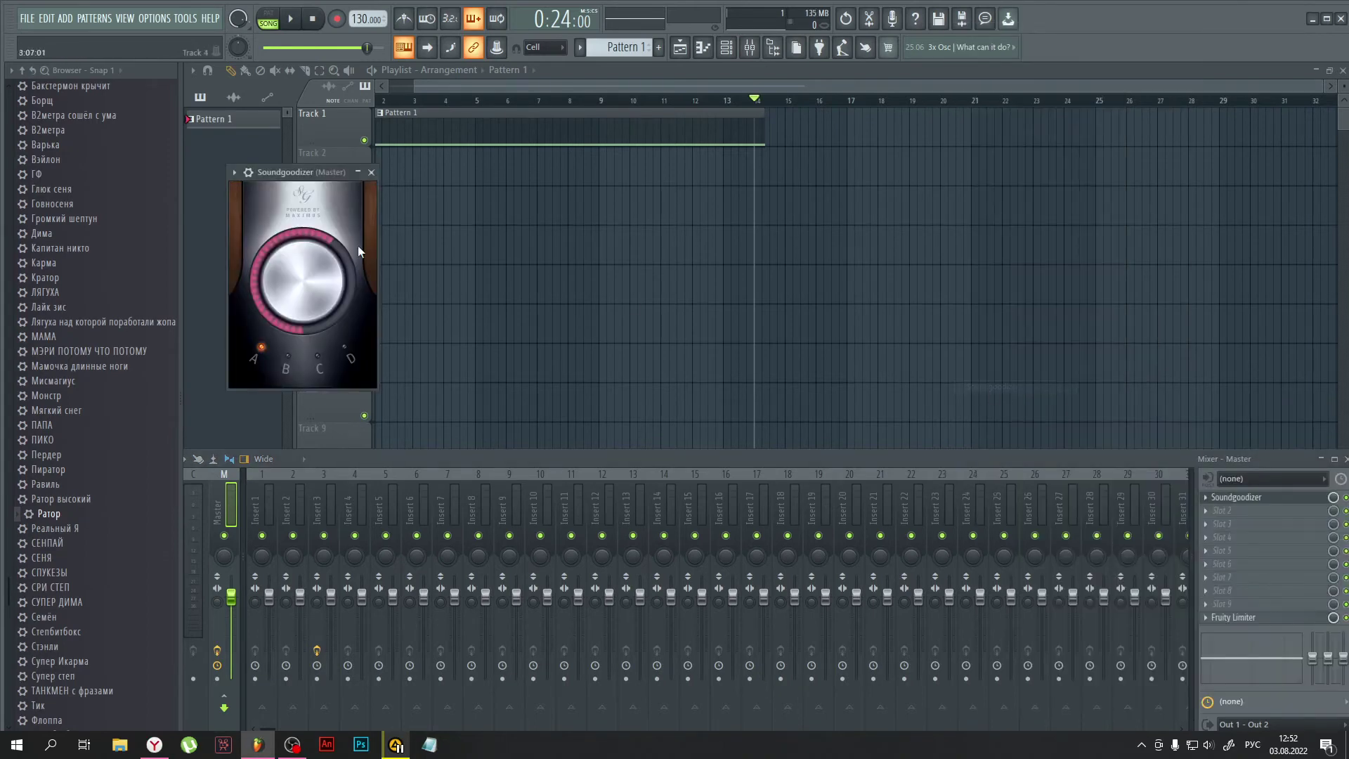
pyautogui.click(371, 172)
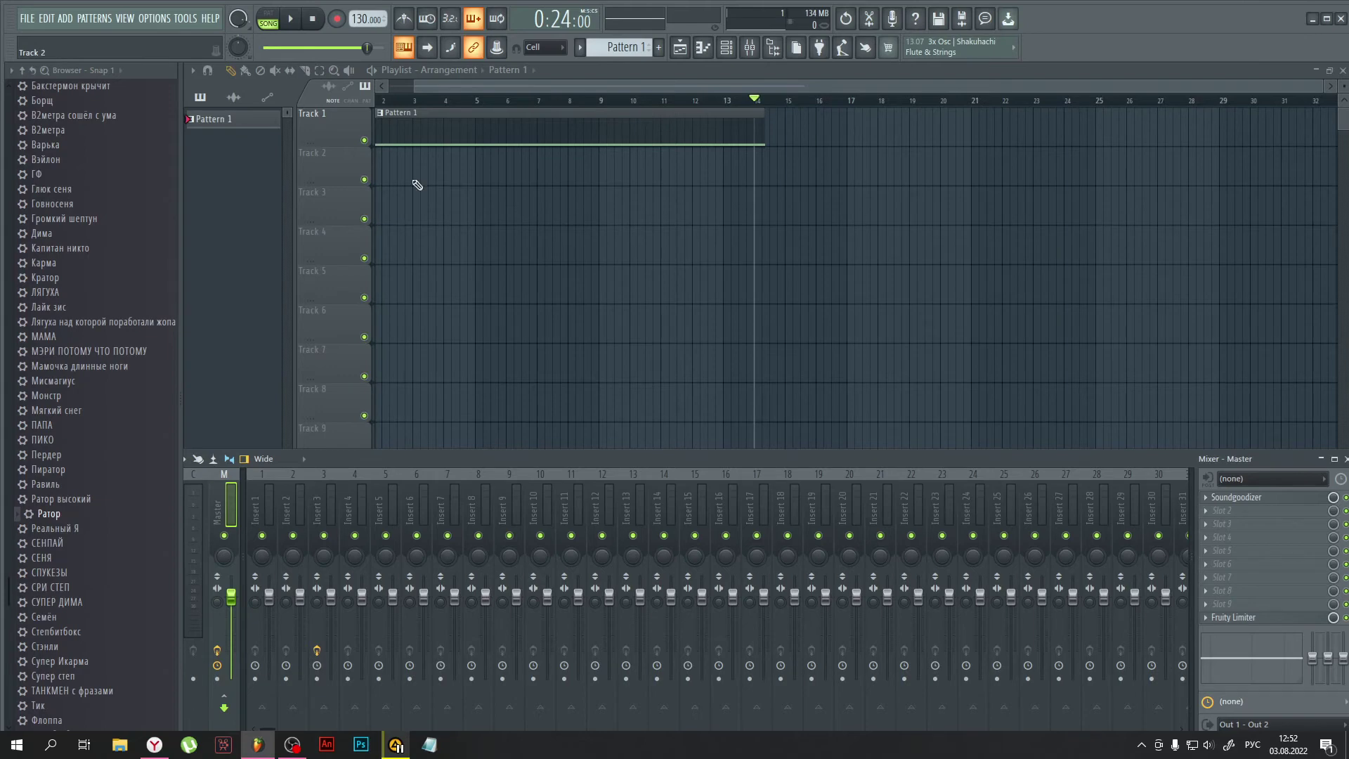
# Step: Load Fruity Reeverb 2 into slot 2 of the Master track and close its window
pyautogui.click(1235, 511)
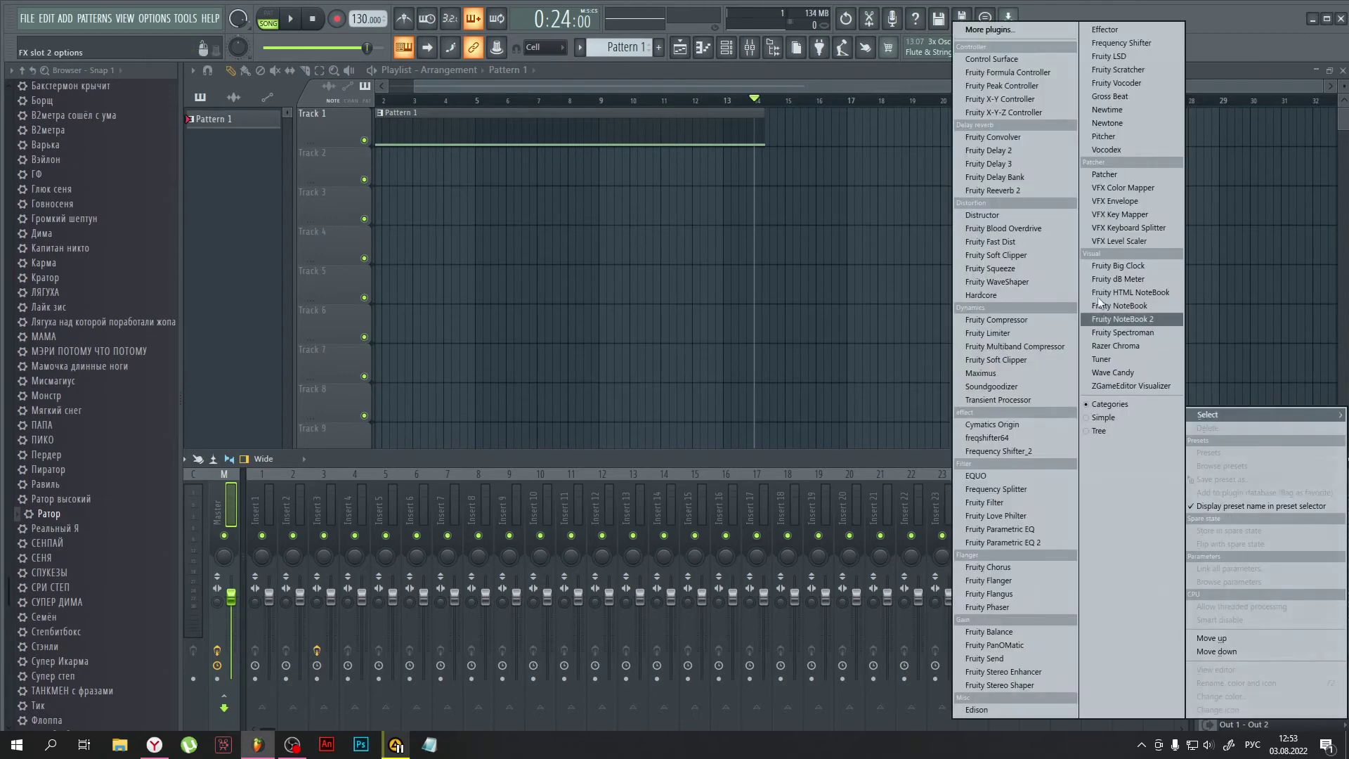
pyautogui.click(1001, 191)
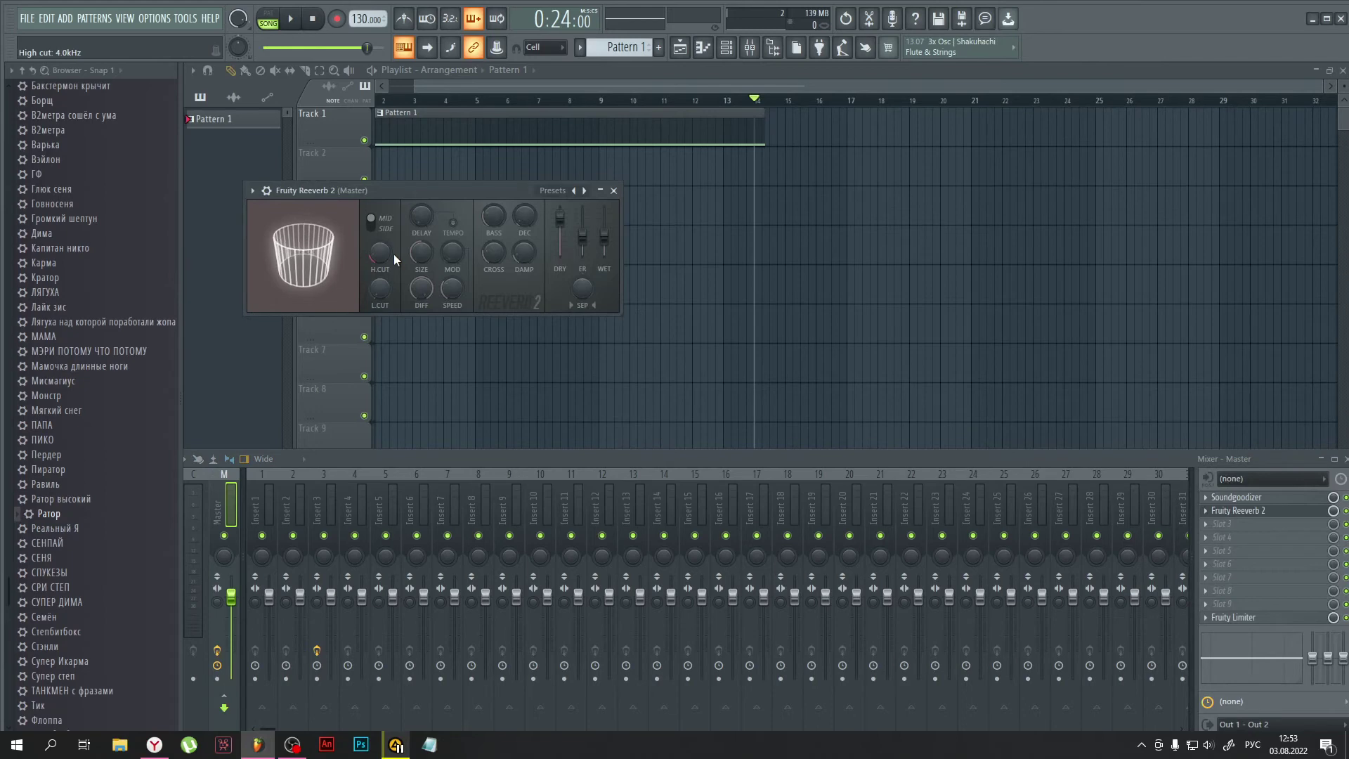
pyautogui.click(613, 190)
# Step: Check the Soundgoodizer on the Master track once more and delete it from slot 1
pyautogui.click(1226, 497)
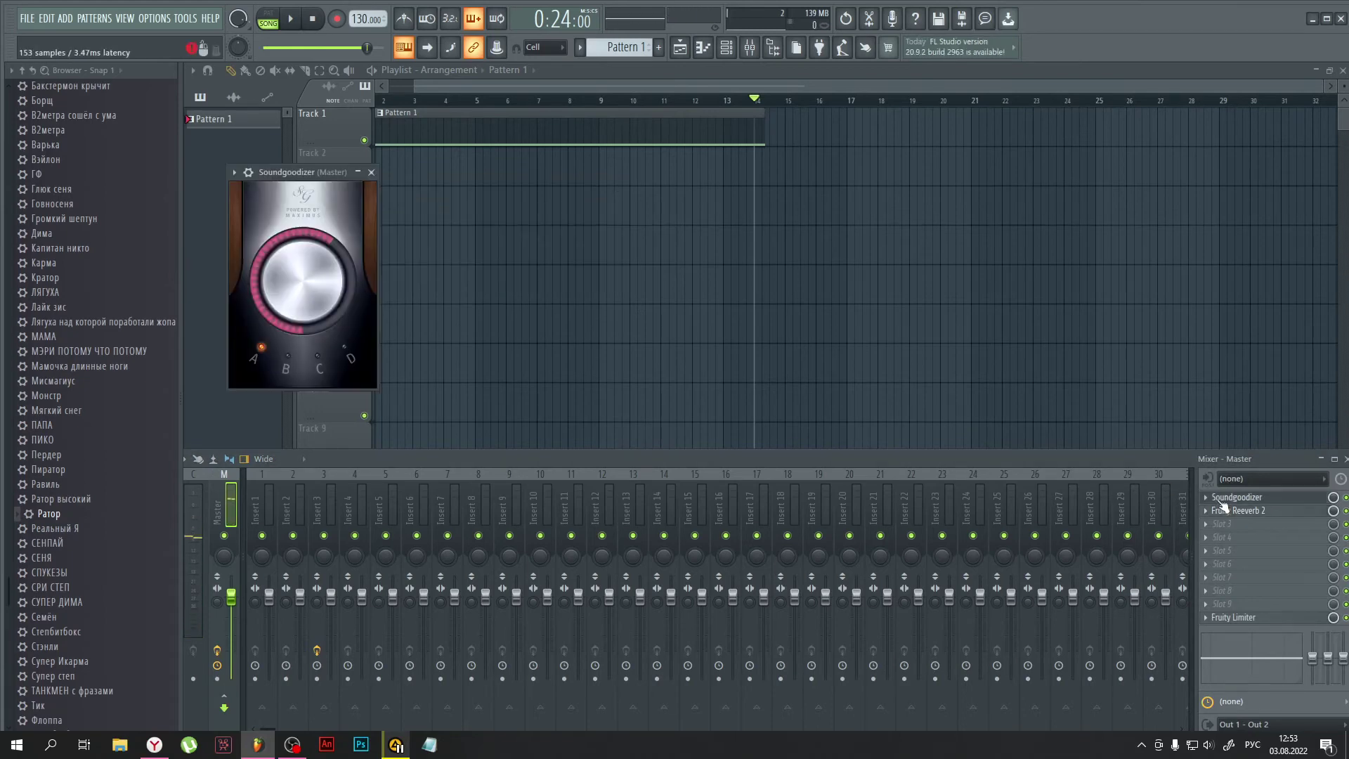
pyautogui.click(372, 173)
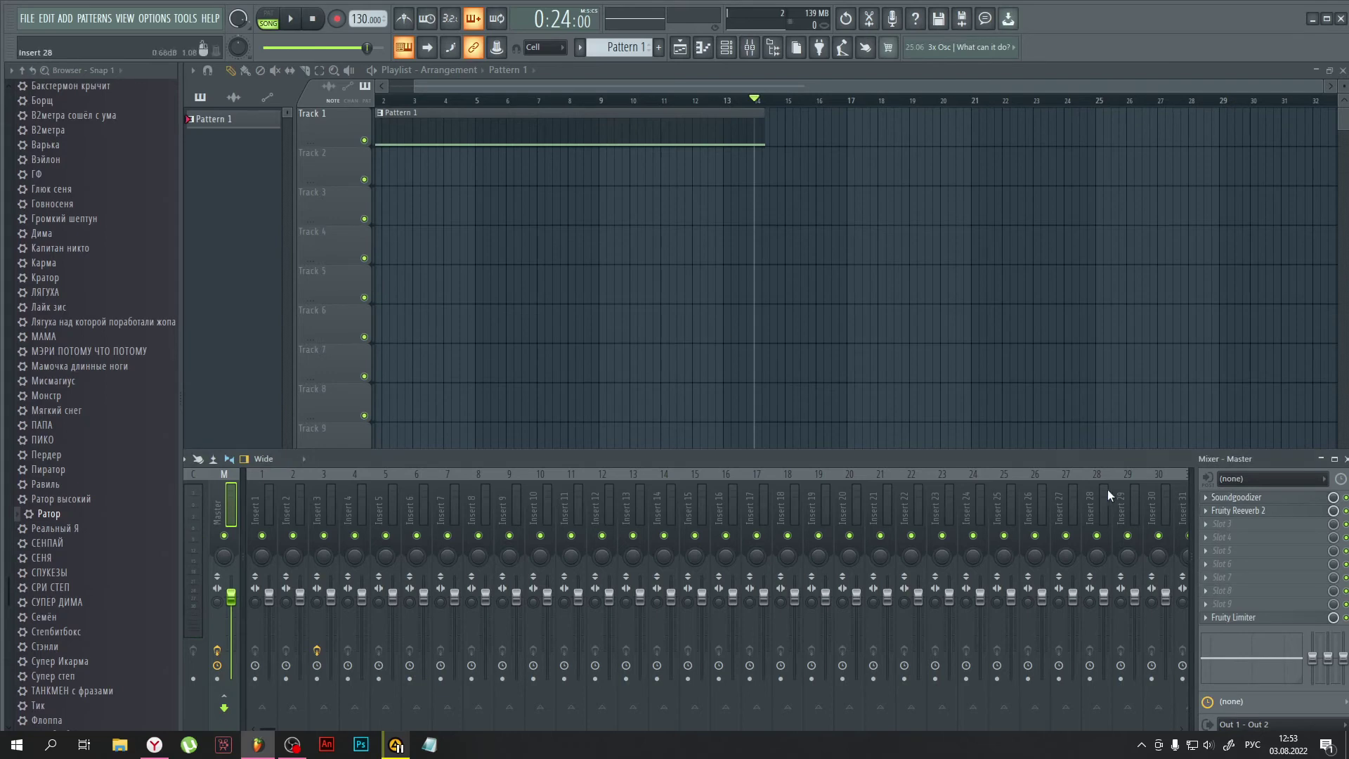
pyautogui.rightClick(1207, 493)
pyautogui.click(1207, 412)
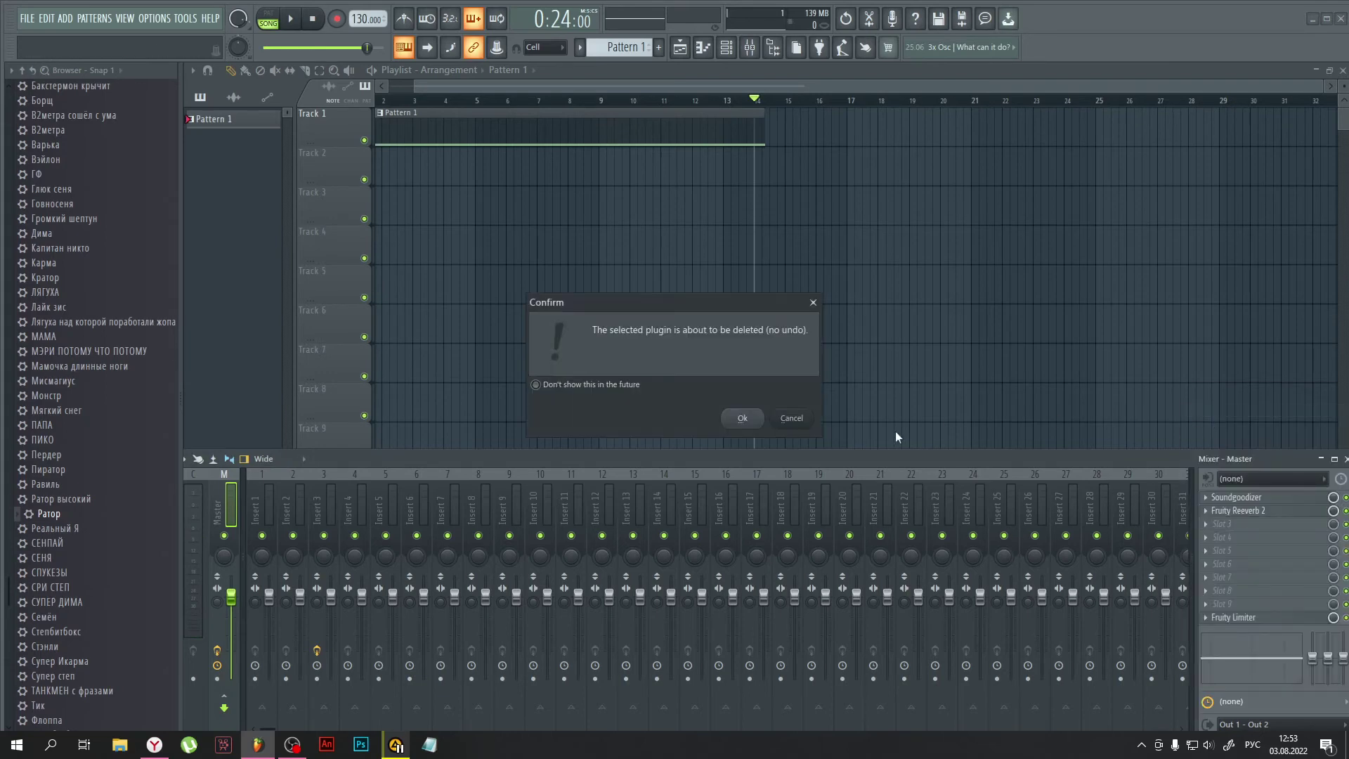
pyautogui.click(763, 421)
# Step: Load Fruity Parametric EQ 2 into Master slot 1, lower its first band to cut the low frequencies, and close its window
pyautogui.rightClick(1228, 496)
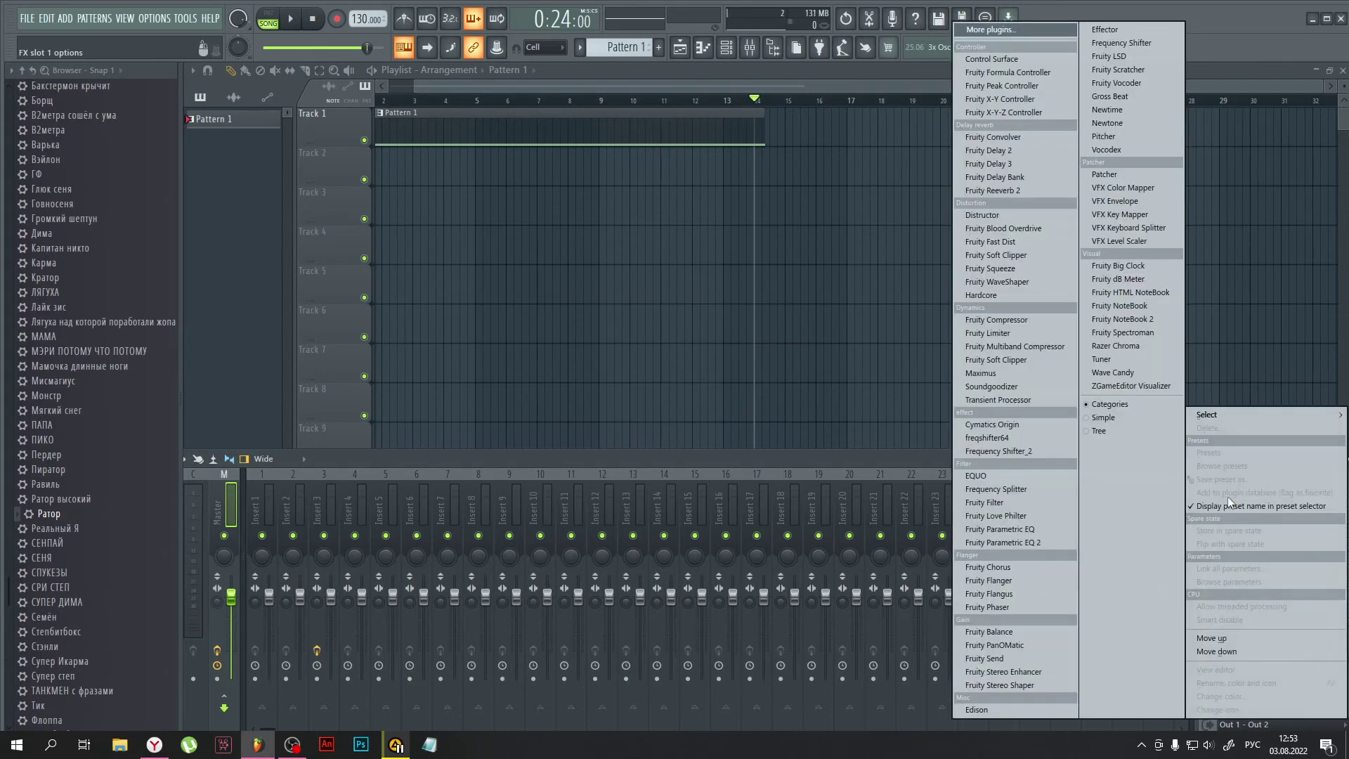
pyautogui.moveTo(1235, 410)
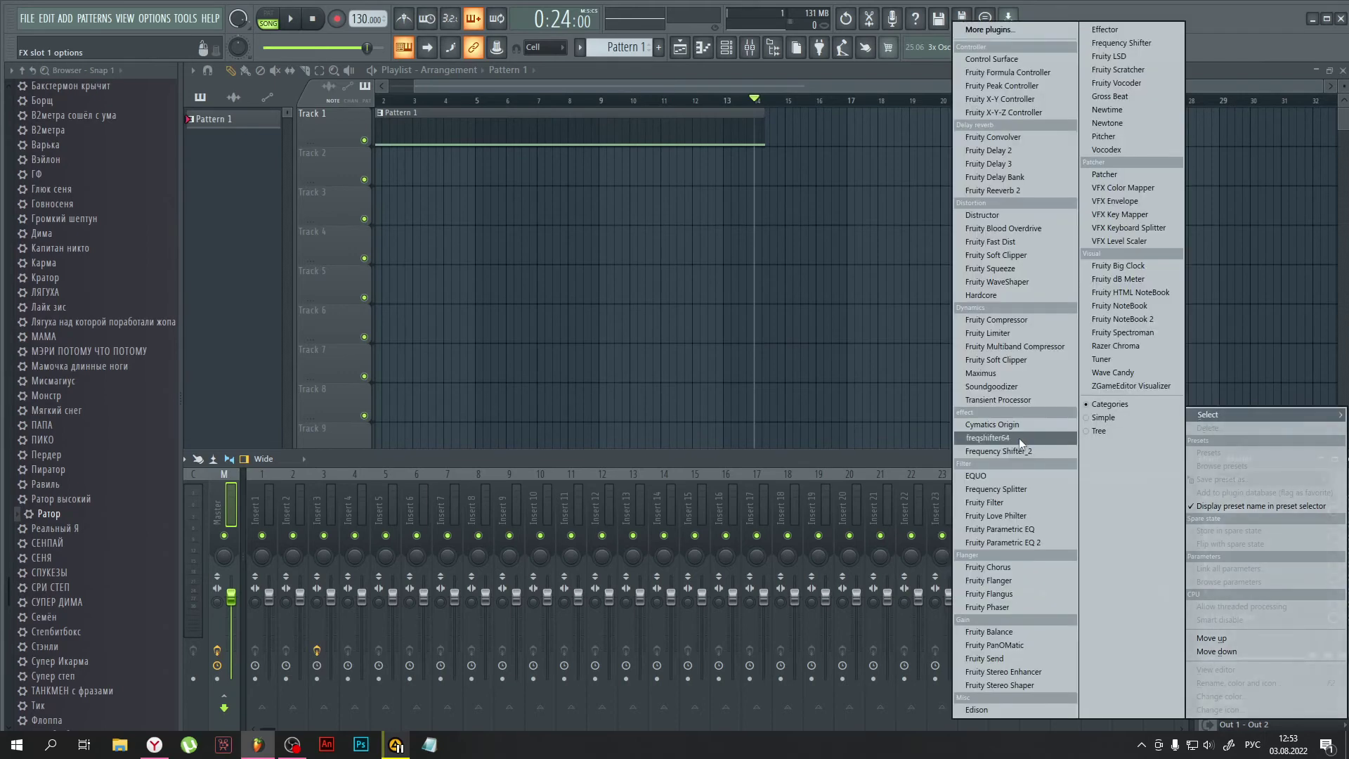
pyautogui.click(1012, 542)
pyautogui.click(627, 440)
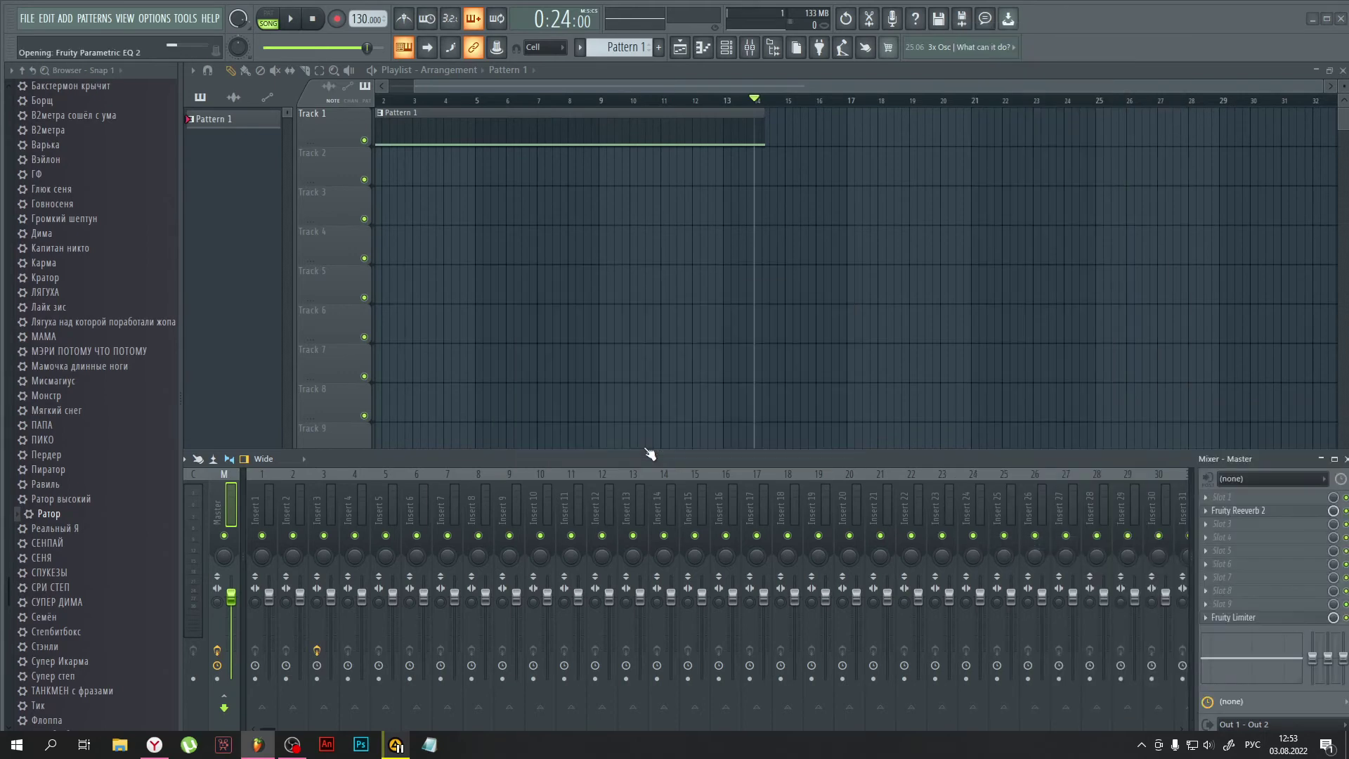
pyautogui.moveTo(293, 285); pyautogui.dragTo(295, 330)
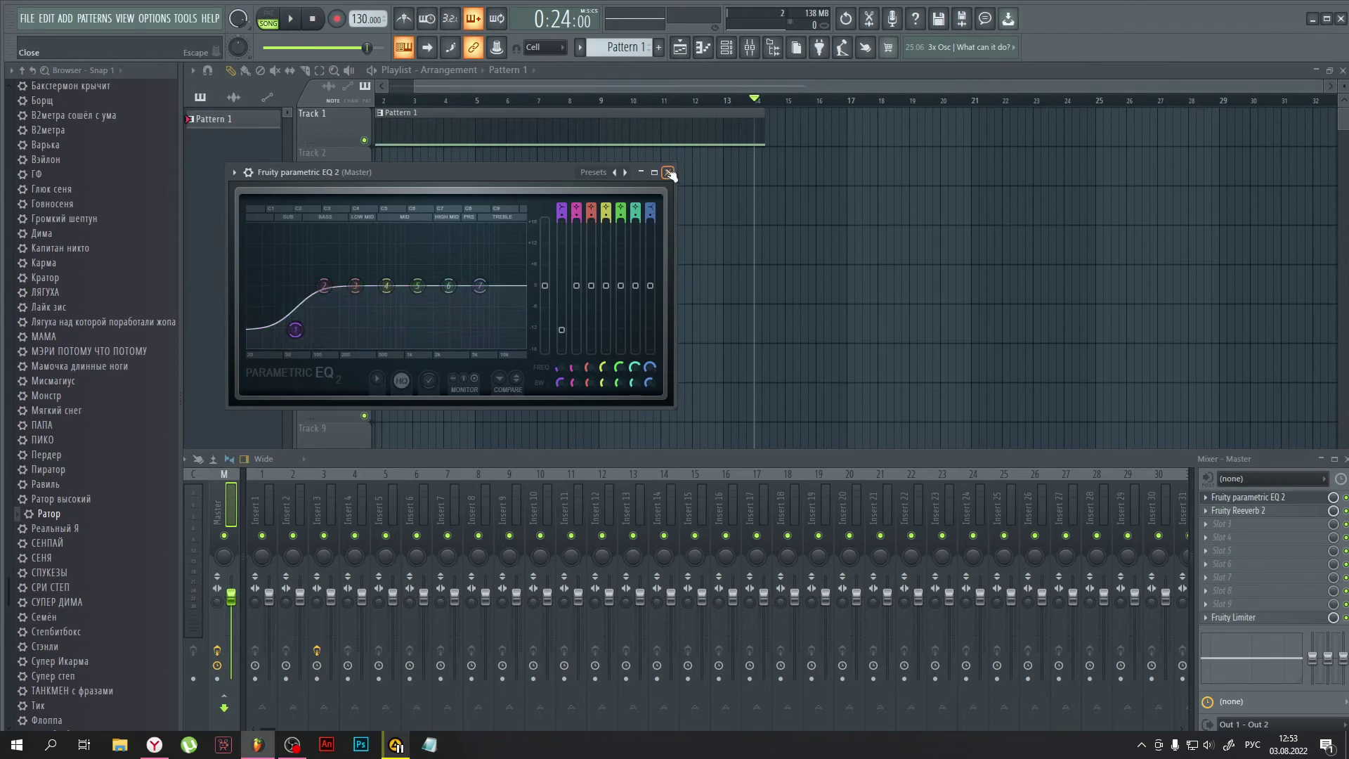
pyautogui.click(669, 173)
# Step: Delete Fruity Parametric EQ 2 from slot 1 of the Master track
pyautogui.click(1203, 496)
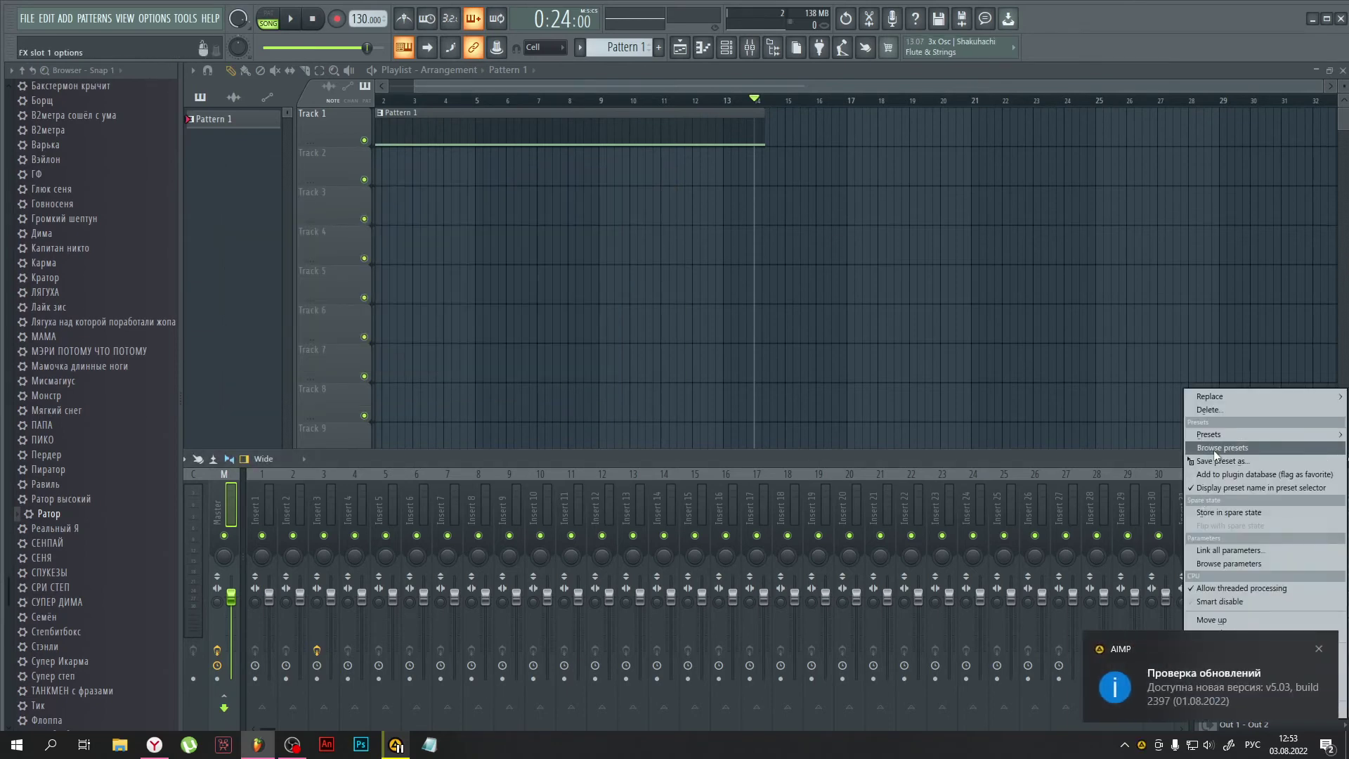
pyautogui.click(1209, 415)
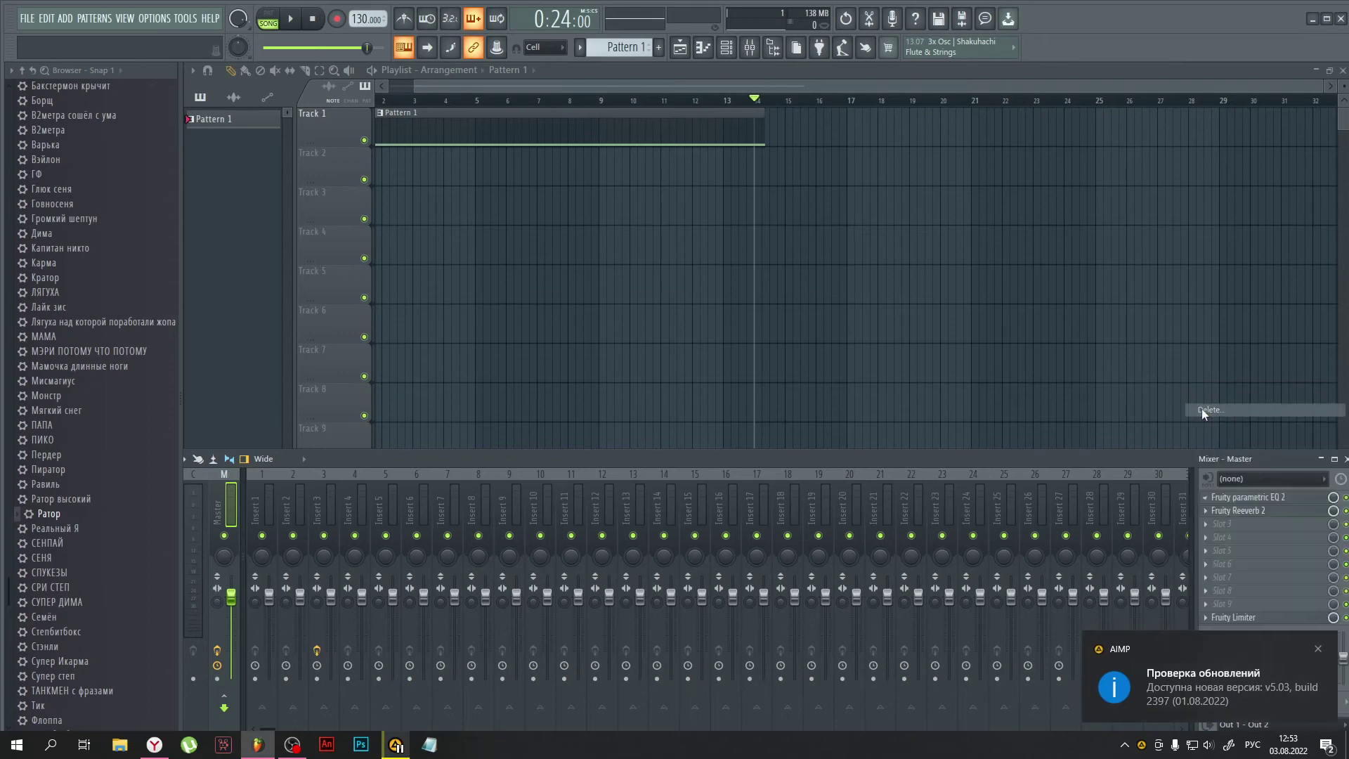
pyautogui.click(734, 420)
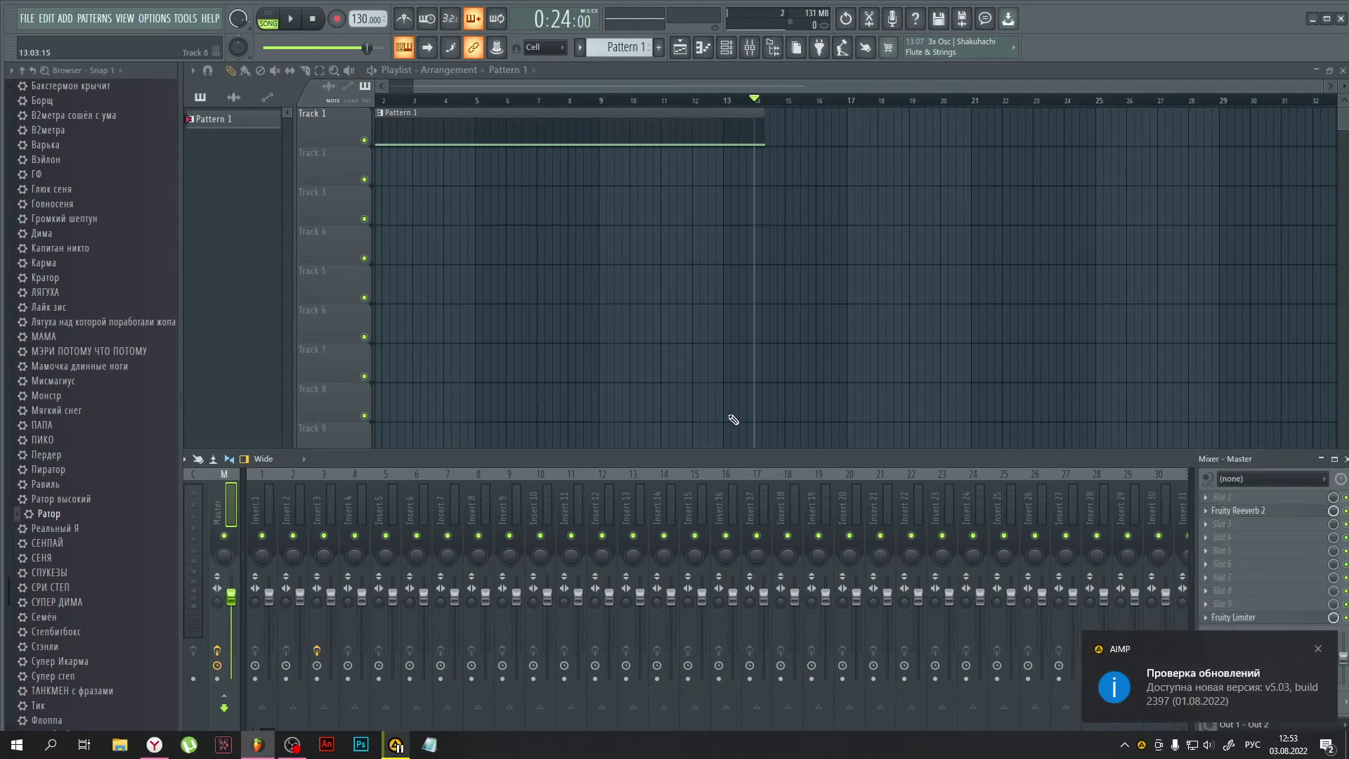
# Step: Close the mixer and delete the Pattern 1 clip from Track 1 of the playlist
pyautogui.click(1345, 459)
pyautogui.rightClick(326, 145)
pyautogui.rightClick(671, 219)
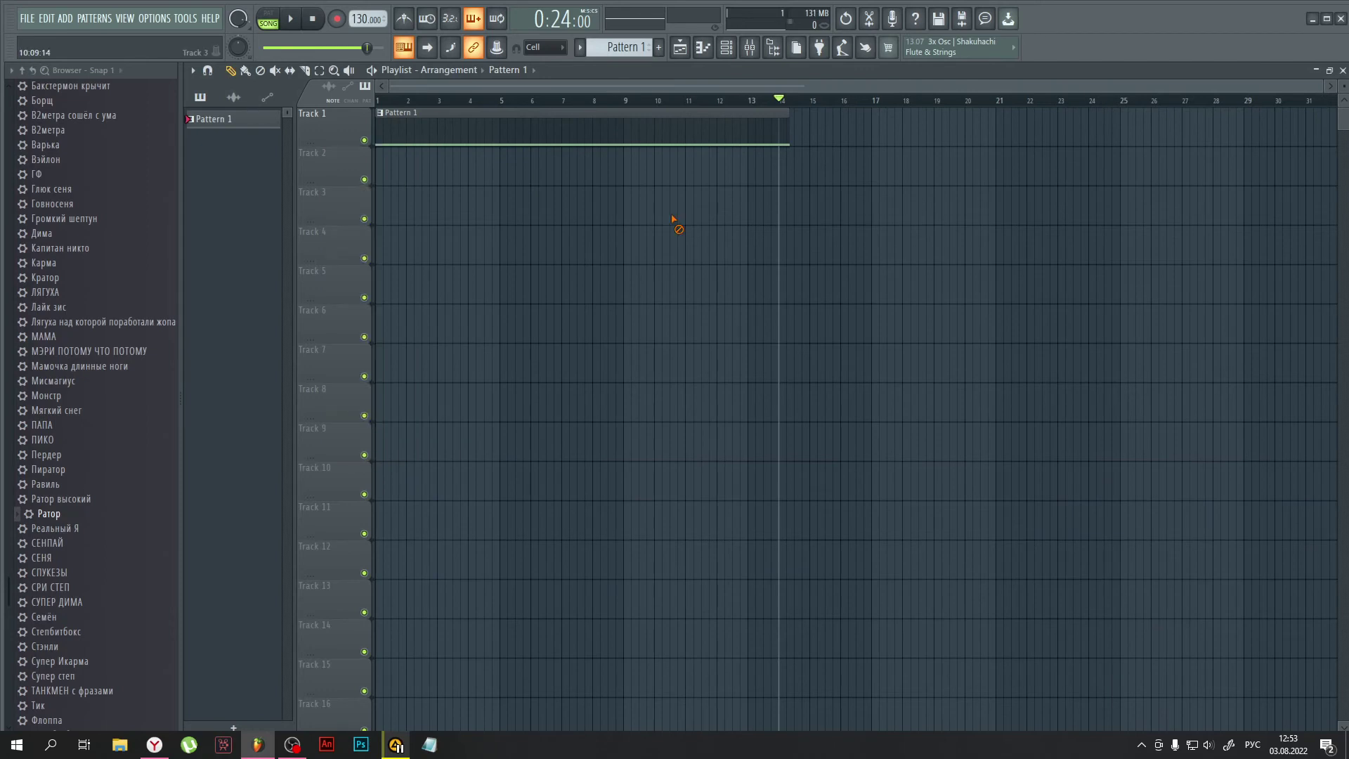
pyautogui.rightClick(693, 115)
# Step: Open the channel rack and add a Slicex channel
pyautogui.click(728, 51)
pyautogui.click(728, 50)
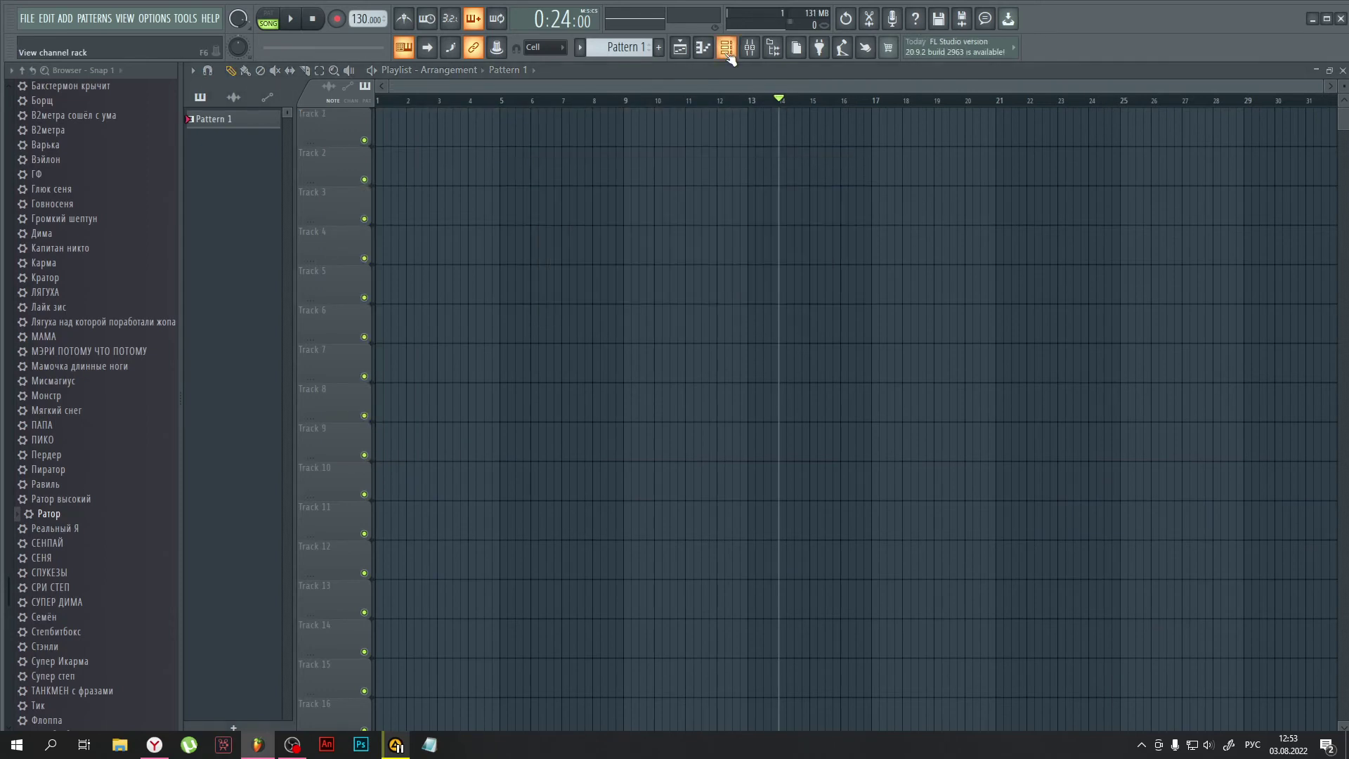
pyautogui.click(750, 50)
pyautogui.click(750, 49)
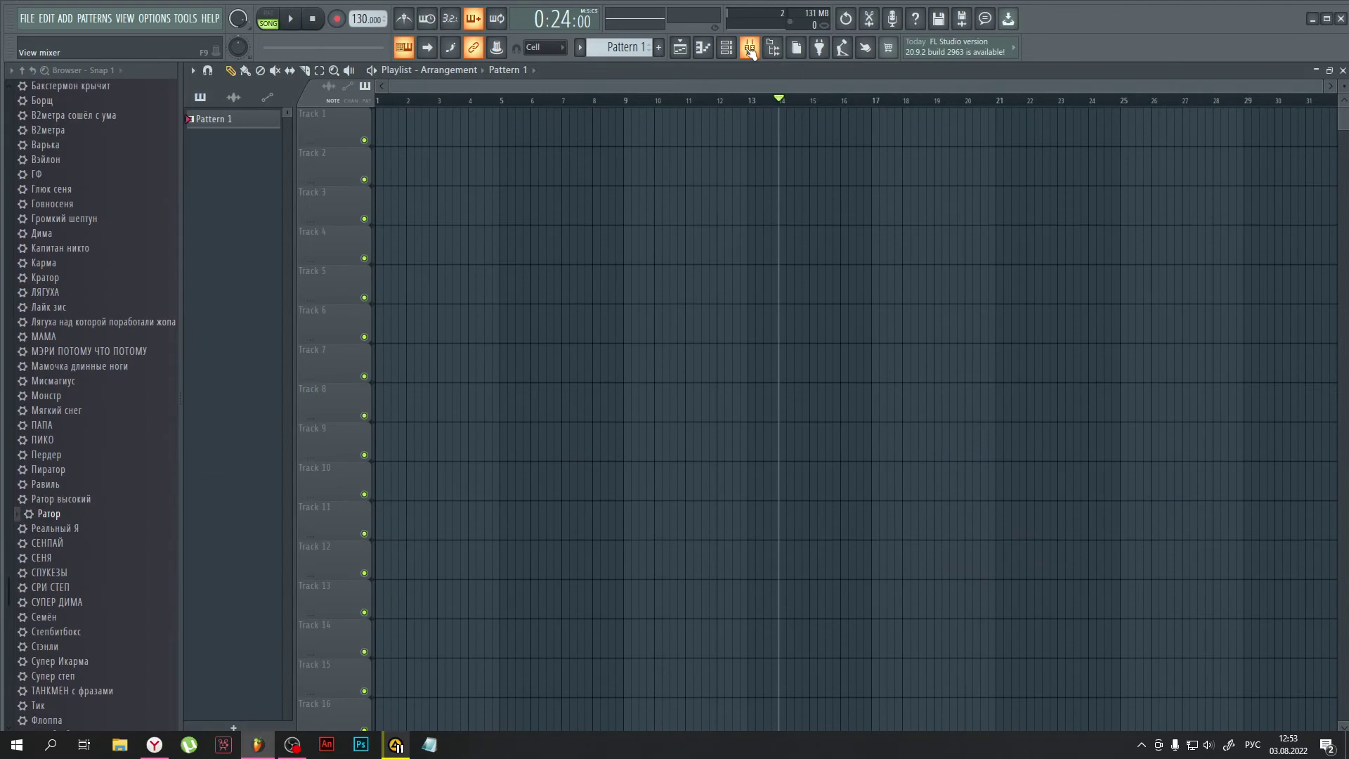
pyautogui.click(727, 48)
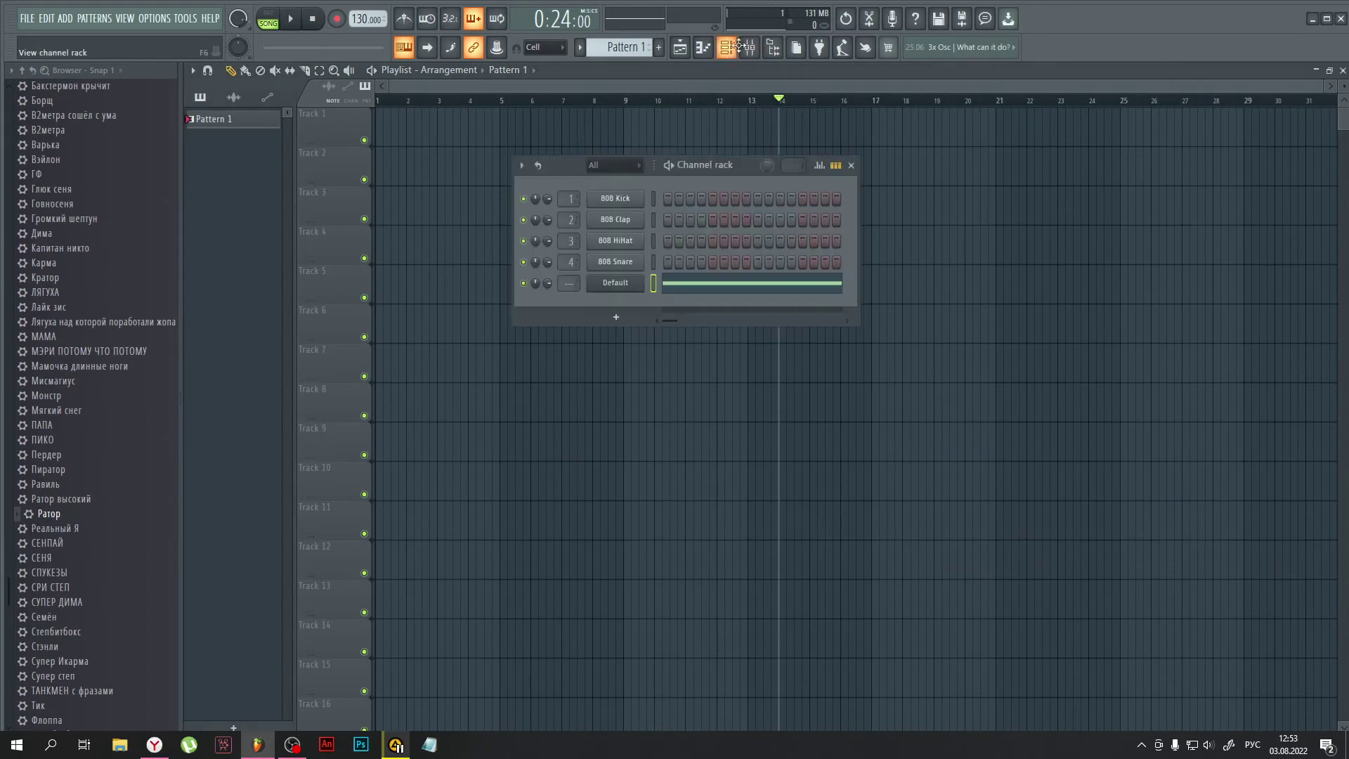
pyautogui.click(618, 318)
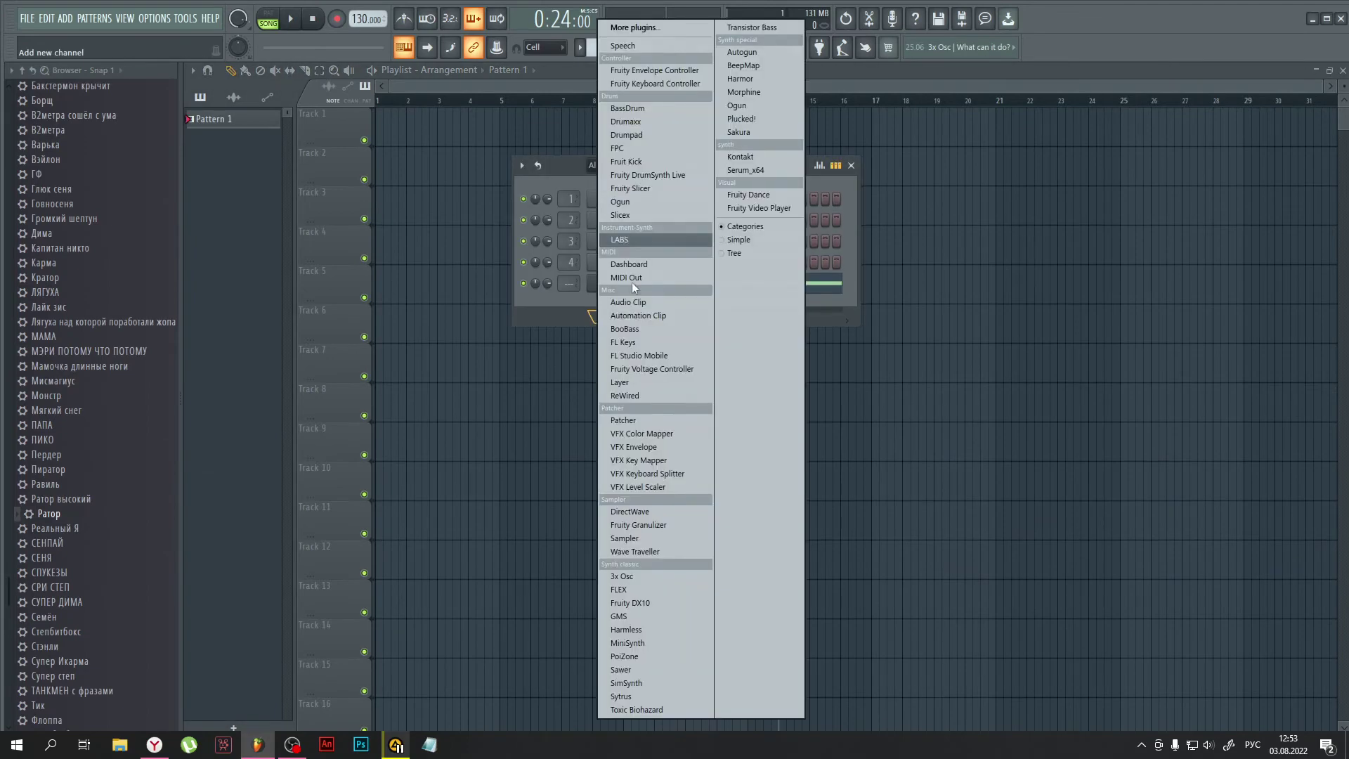
pyautogui.click(632, 215)
pyautogui.click(557, 184)
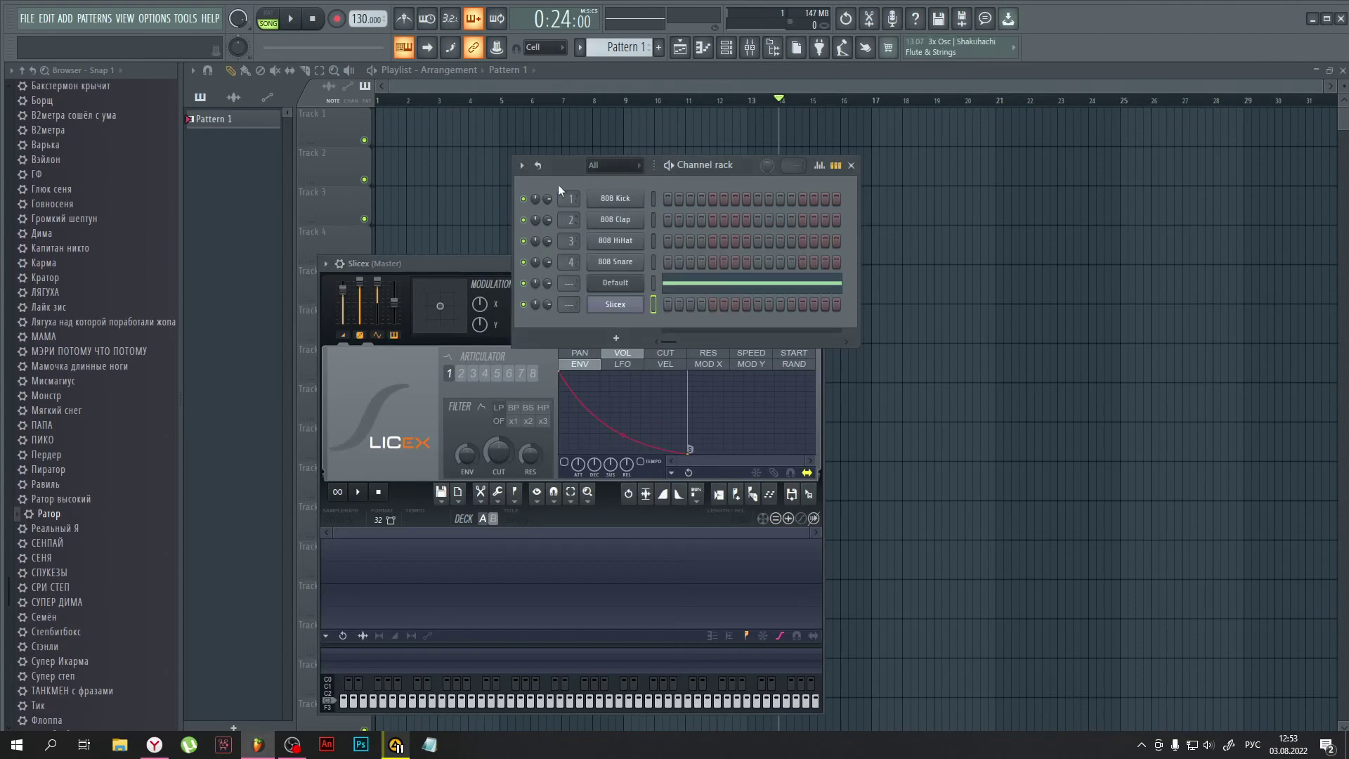
# Step: Open the mixer and look through the Master and insert tracks for the one that holds Newtone
pyautogui.click(727, 48)
pyautogui.click(729, 48)
pyautogui.click(750, 48)
pyautogui.click(261, 495)
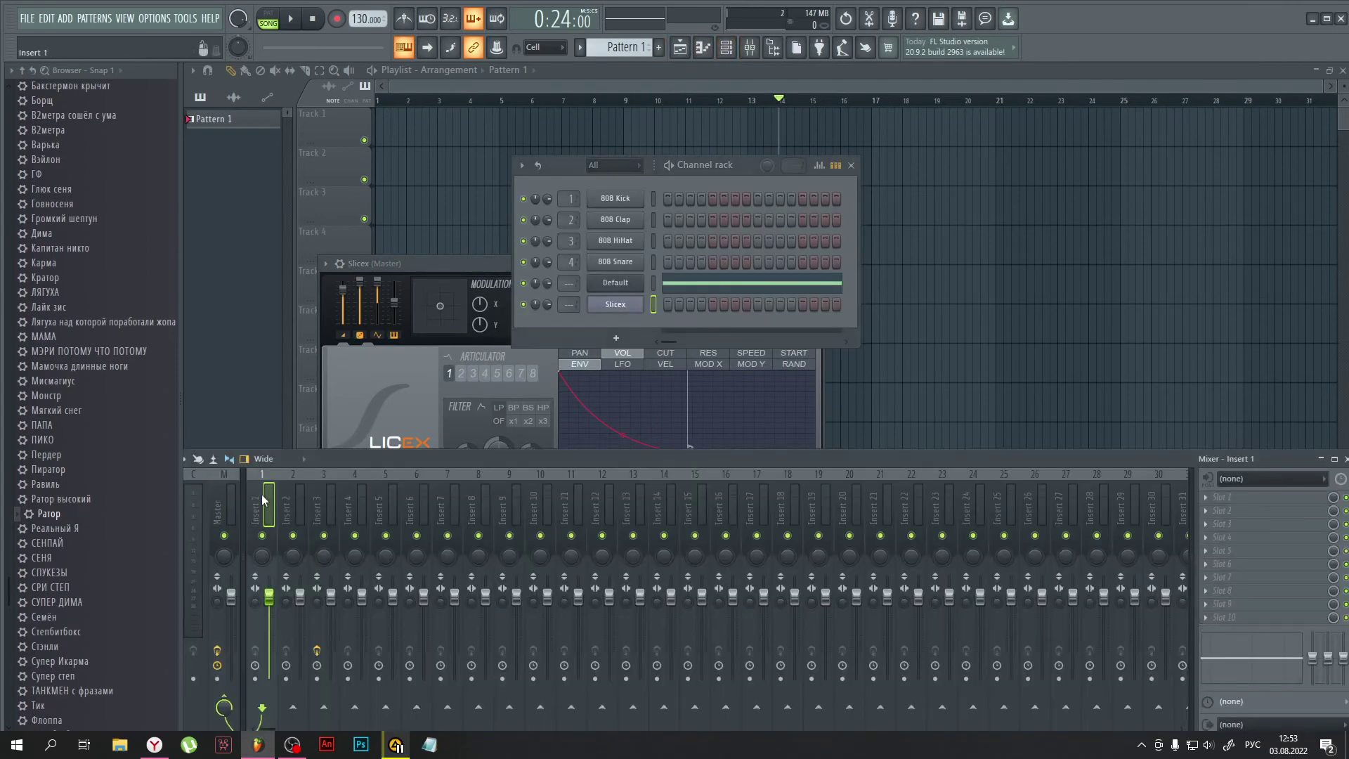
pyautogui.click(223, 499)
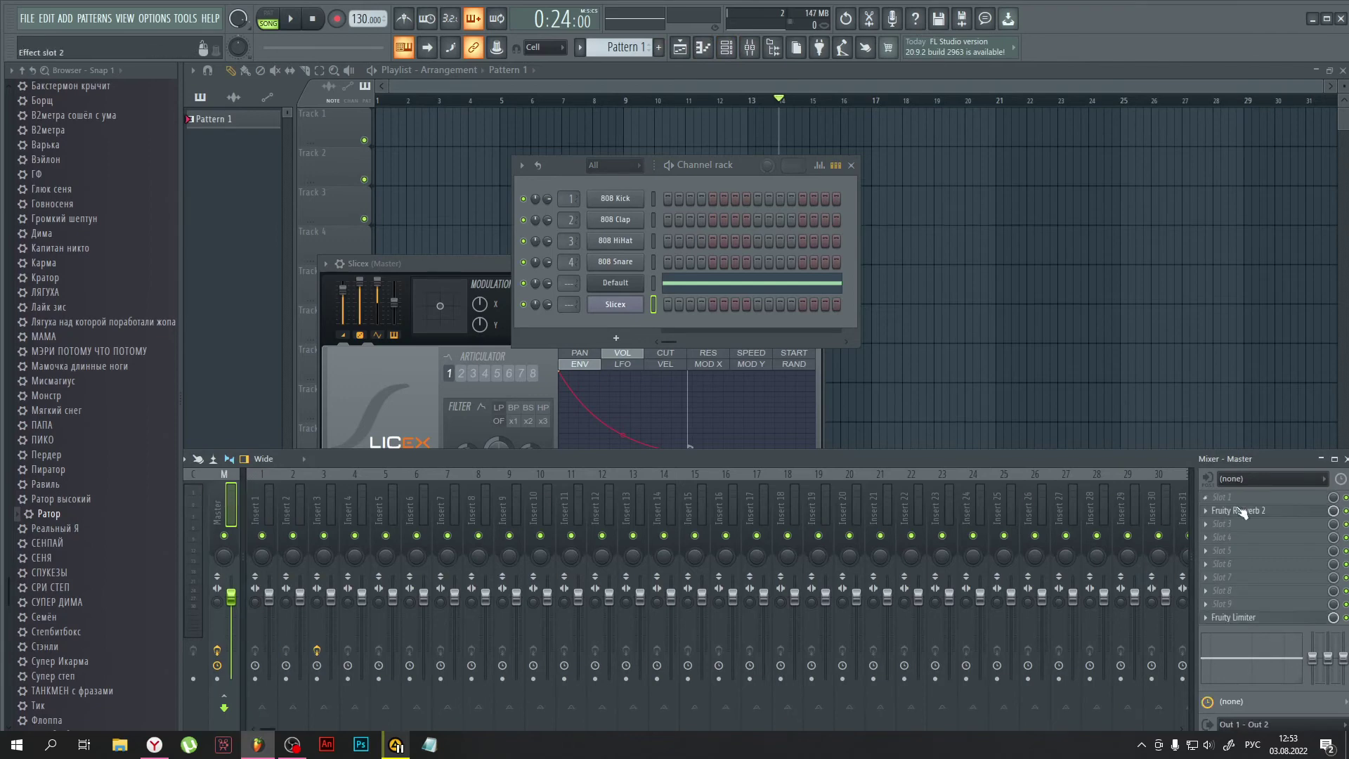
pyautogui.click(665, 502)
pyautogui.click(546, 503)
pyautogui.click(485, 503)
pyautogui.click(458, 504)
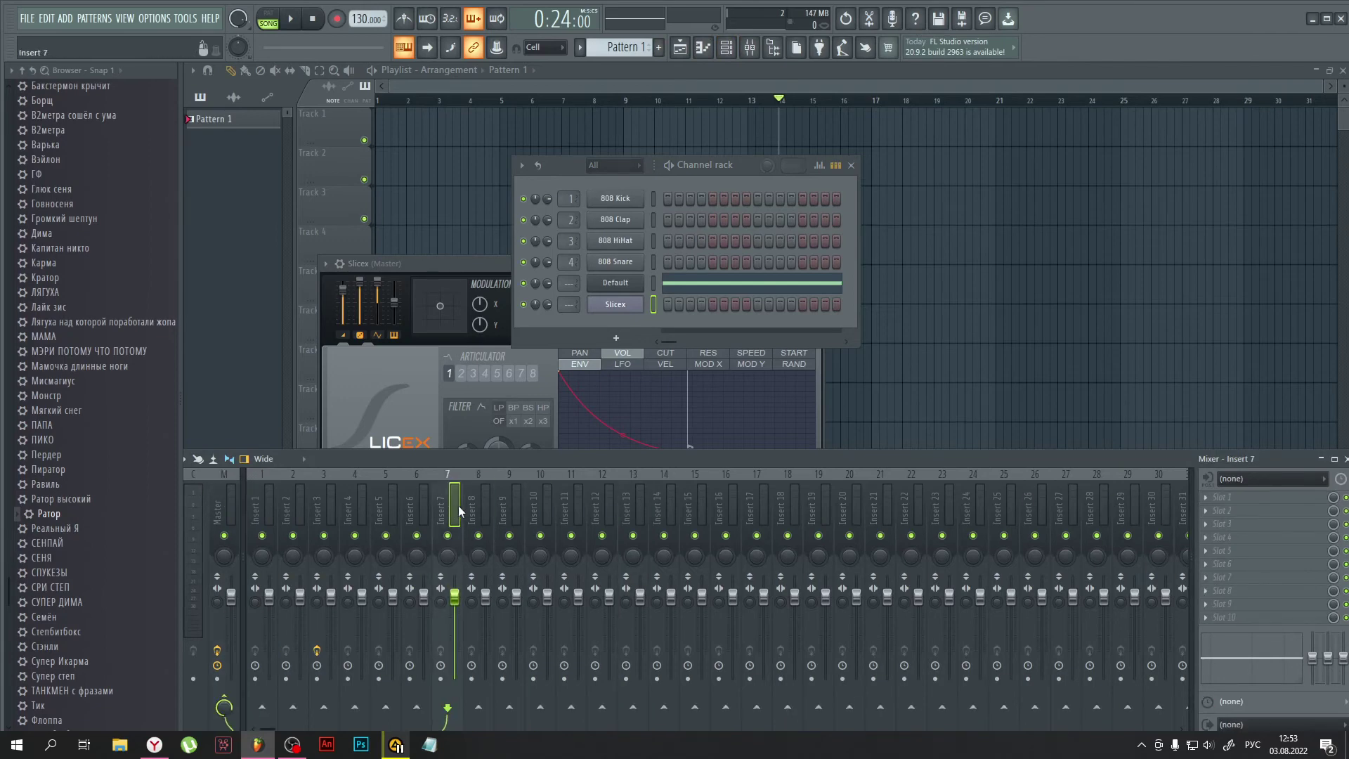
pyautogui.click(425, 506)
pyautogui.click(397, 507)
pyautogui.click(351, 503)
pyautogui.click(330, 503)
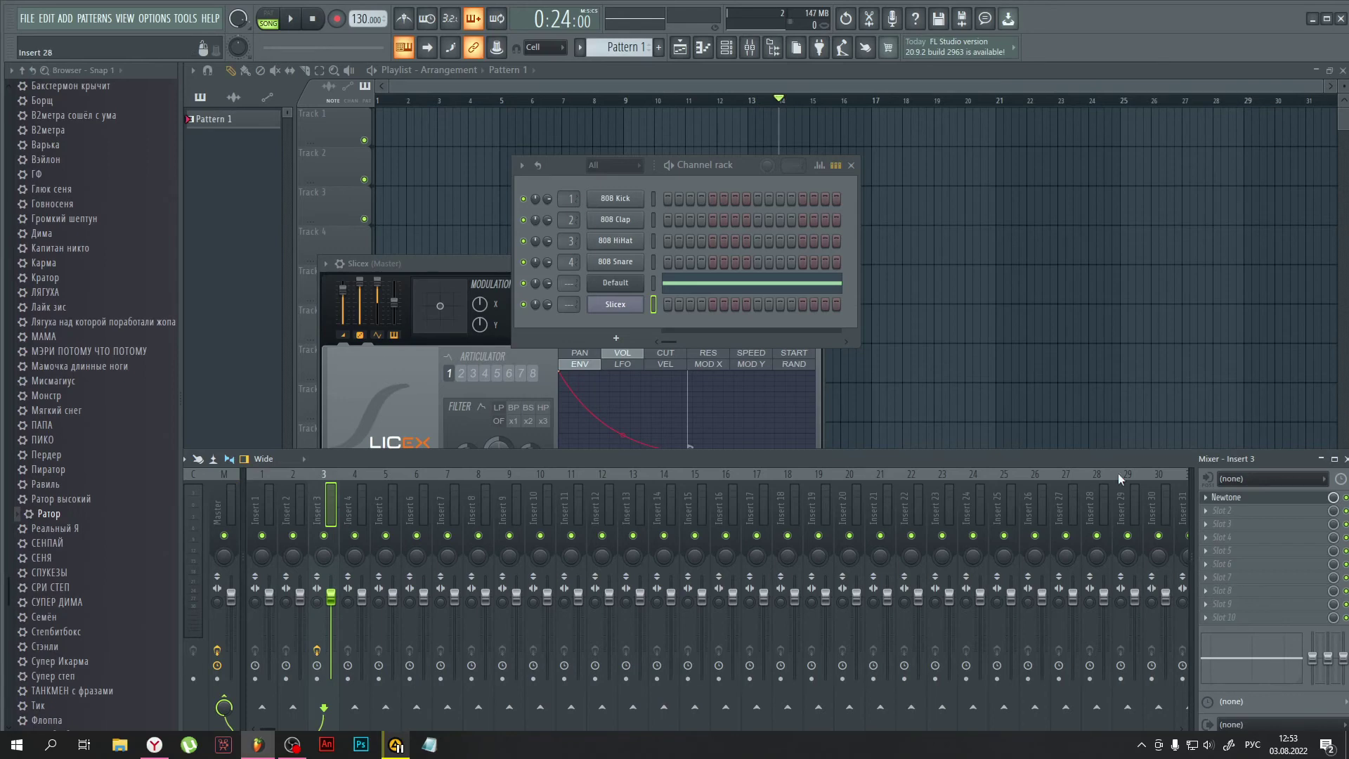
# Step: Open Newtone from Insert 3, close the piano roll opened by mistake, and open the Slicex channel's editor
pyautogui.click(1236, 497)
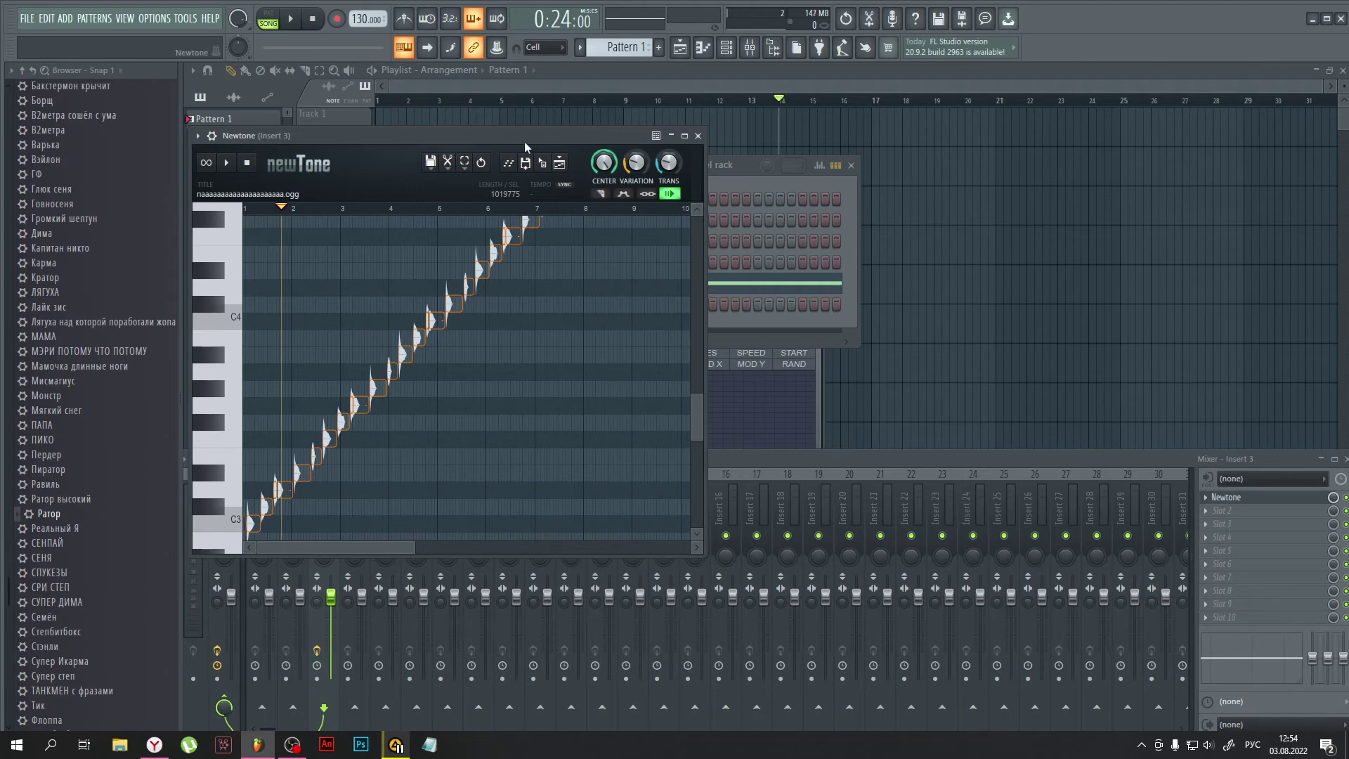
pyautogui.click(757, 322)
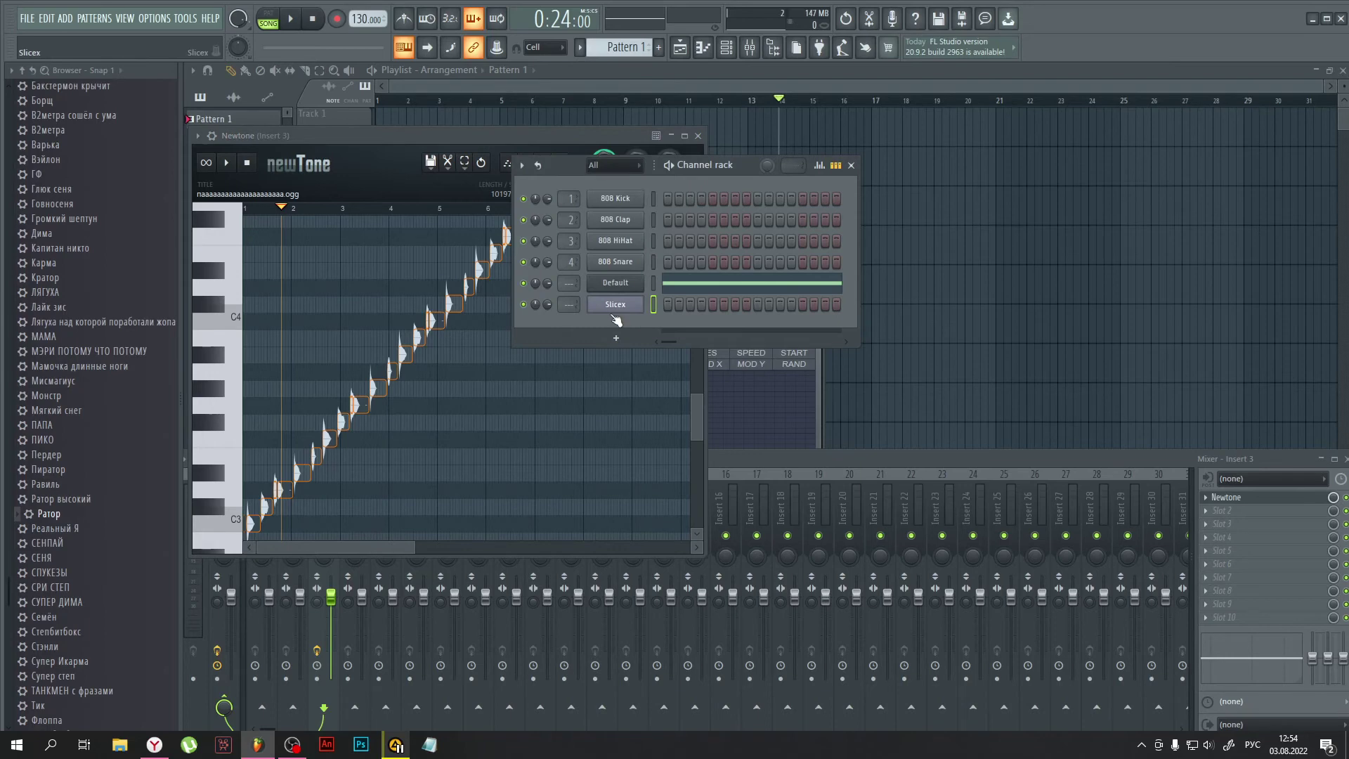
pyautogui.rightClick(608, 313)
pyautogui.click(660, 298)
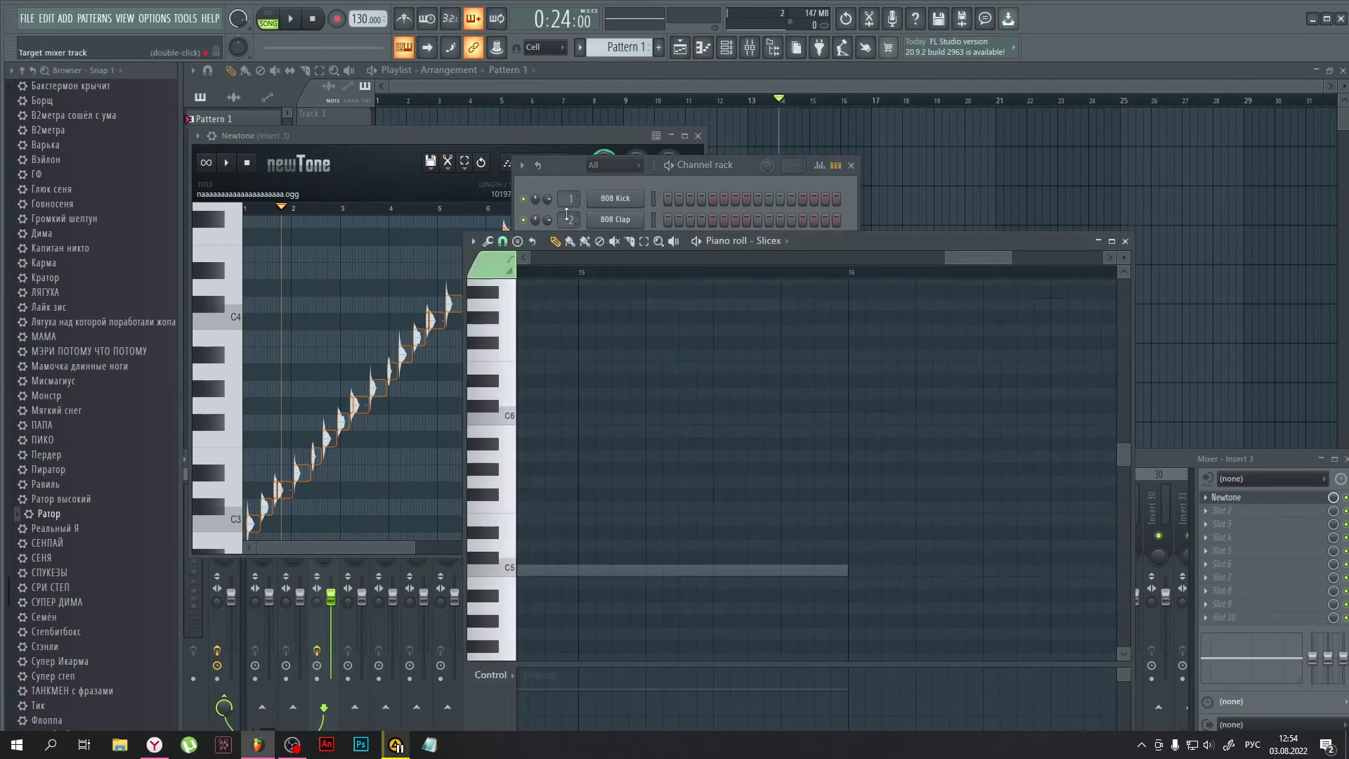
pyautogui.click(1098, 241)
pyautogui.click(619, 308)
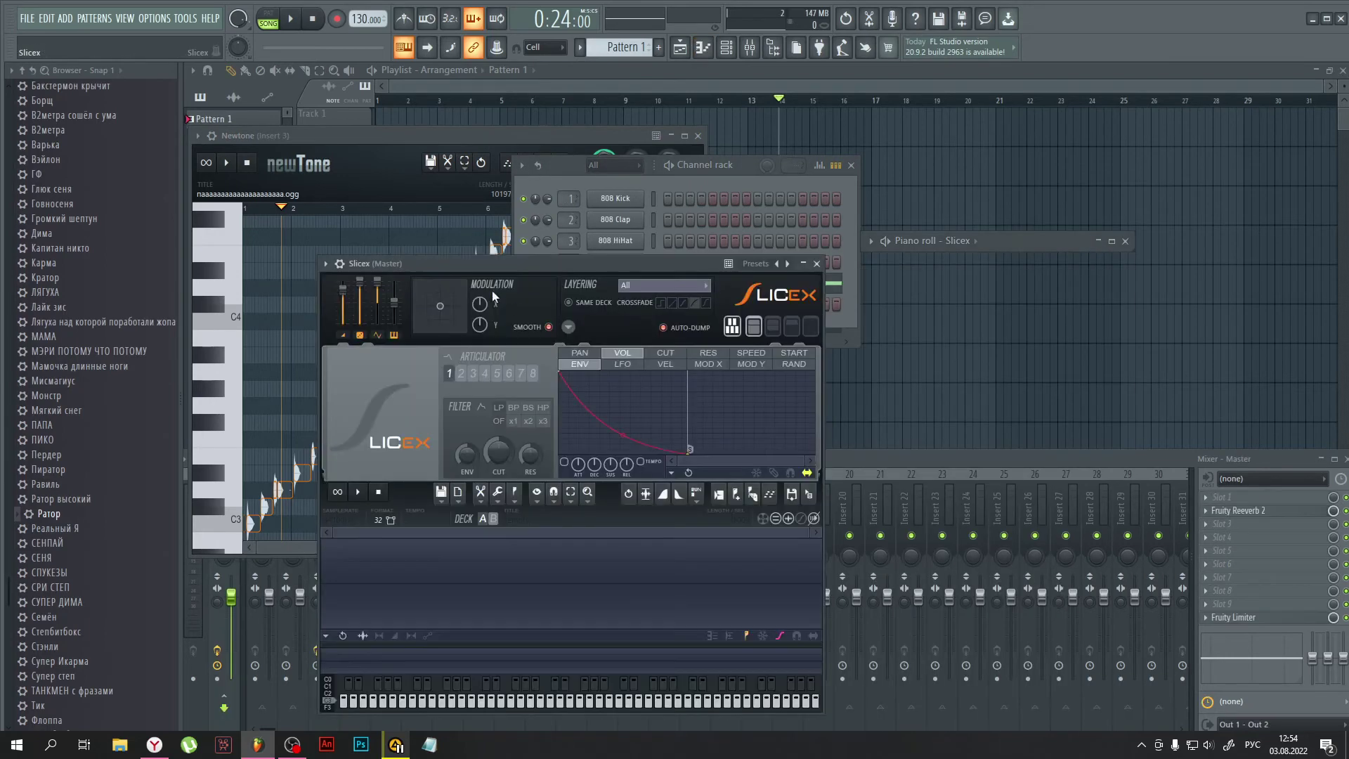
# Step: Move the Slicex editor clear of Newtone and transfer the vocal scale from Newtone into Slicex's deck A
pyautogui.moveTo(506, 265); pyautogui.dragTo(729, 264)
pyautogui.click(427, 141)
pyautogui.moveTo(542, 163); pyautogui.dragTo(575, 566)
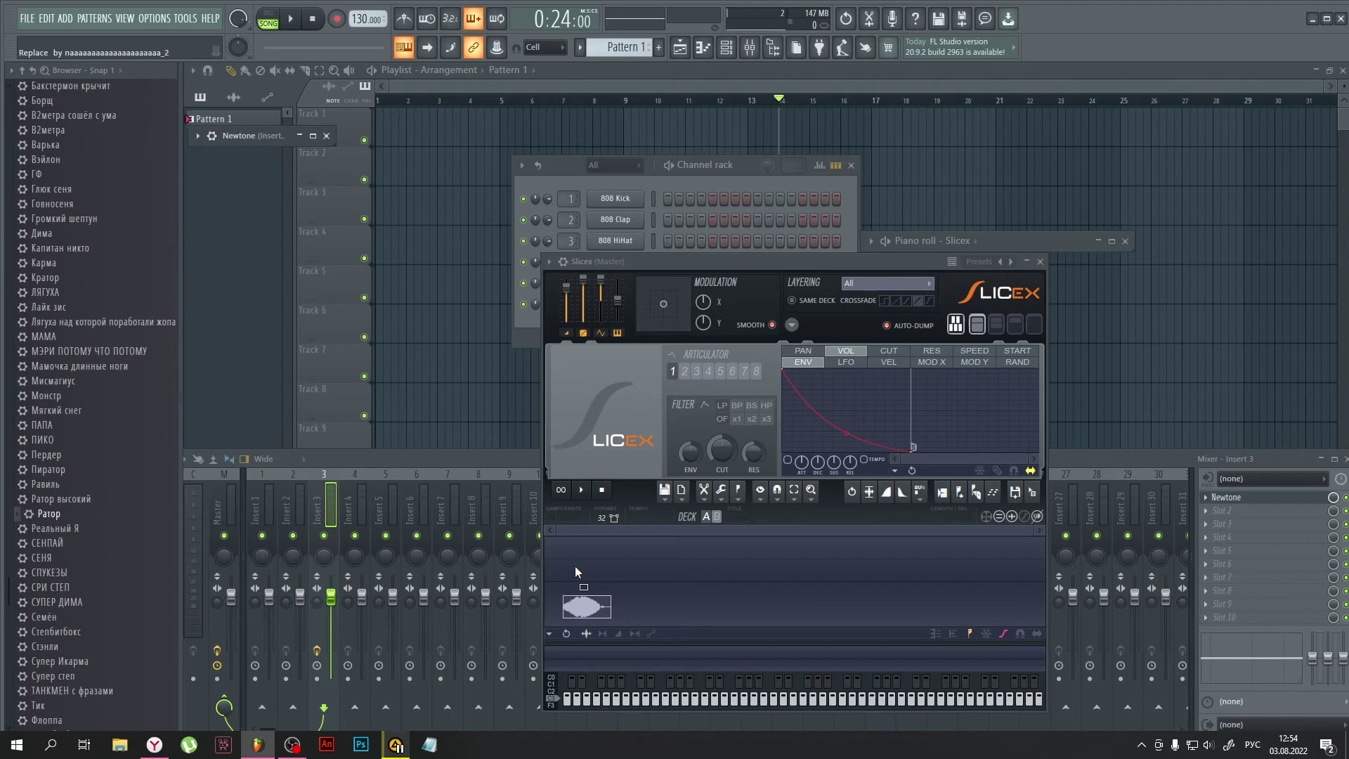
pyautogui.moveTo(575, 567); pyautogui.dragTo(575, 564)
pyautogui.moveTo(575, 563)
pyautogui.mouseDown()
pyautogui.moveTo(554, 555)
pyautogui.moveTo(598, 542)
pyautogui.moveTo(573, 579)
pyautogui.mouseUp()
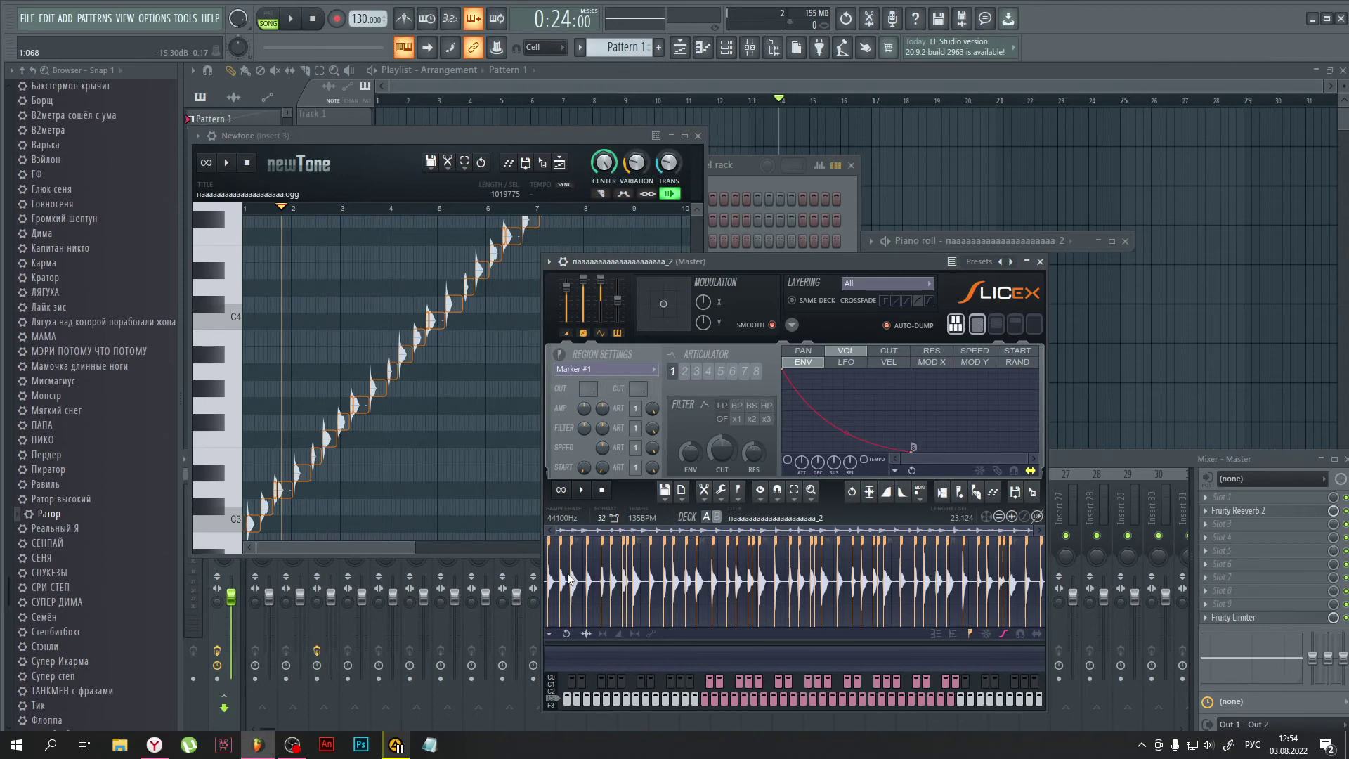
# Step: Re-slice the vocal scale in Slicex with Dull auto-slicing
pyautogui.click(976, 493)
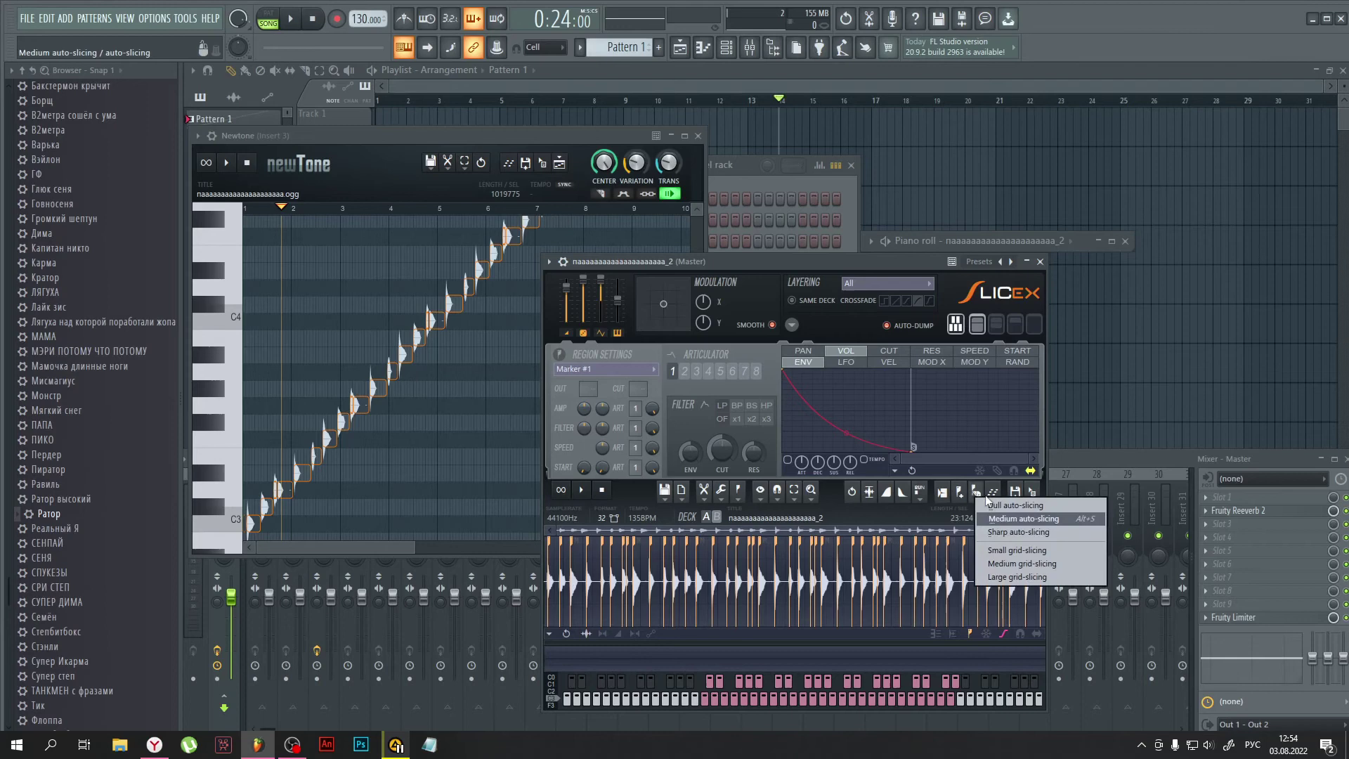
pyautogui.click(1000, 502)
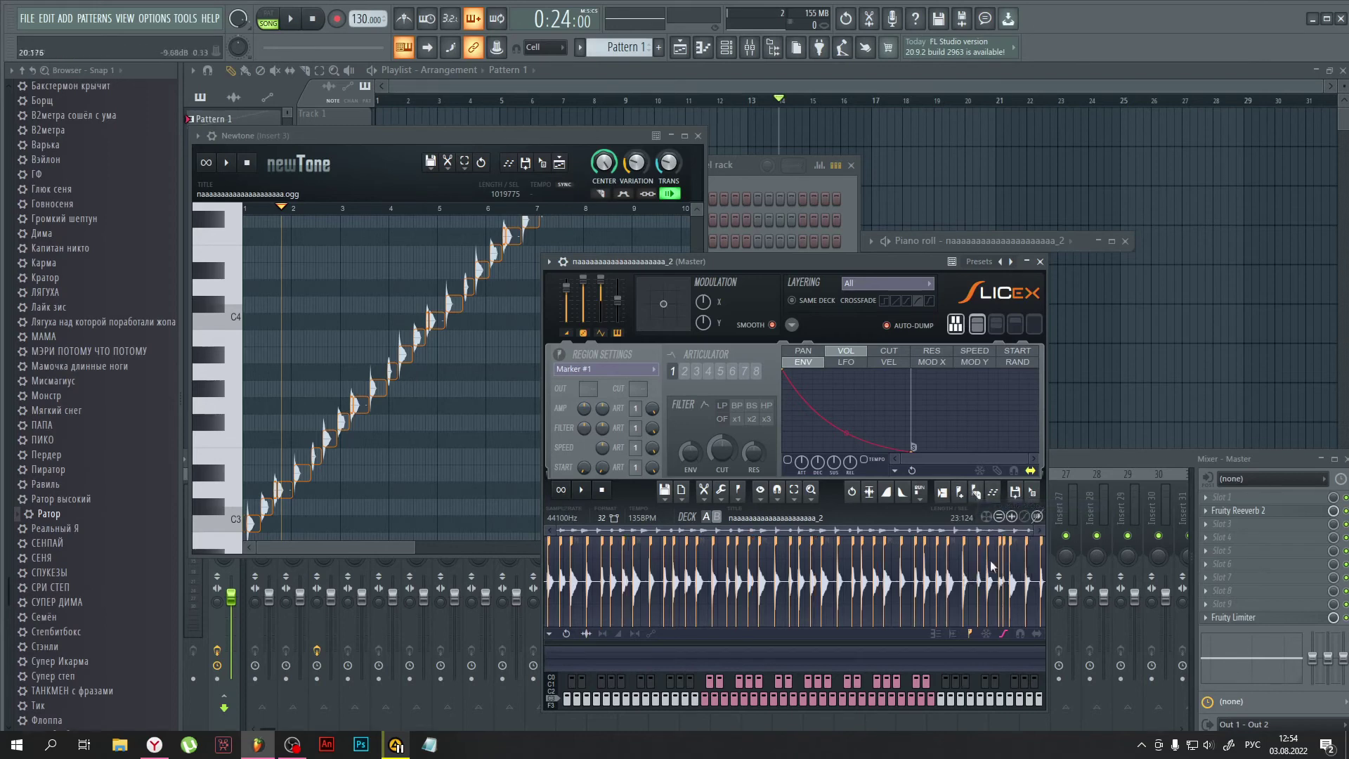
pyautogui.click(977, 493)
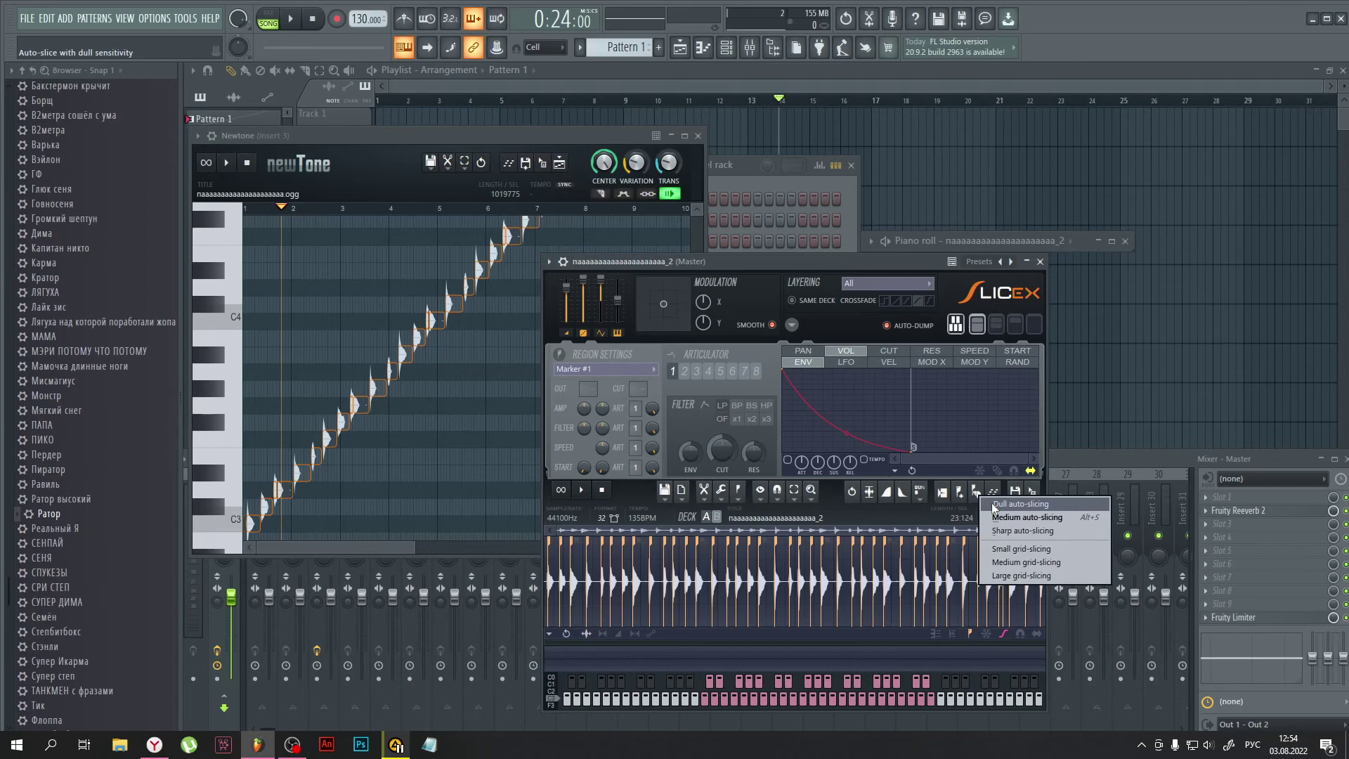
pyautogui.click(996, 502)
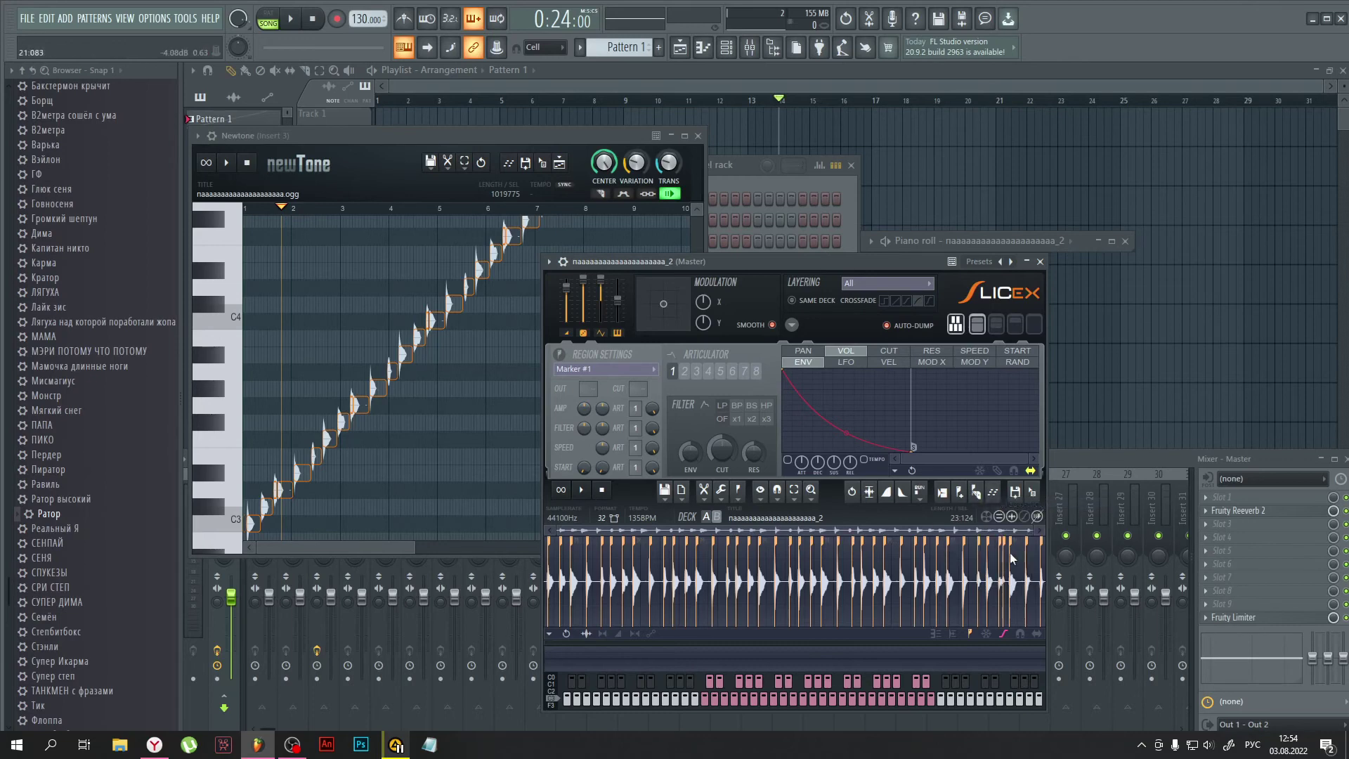
# Step: Delete the extra slice marker that splits the note near the end of the Slicex waveform, at Marker #37
pyautogui.scroll(8, 1020, 586)
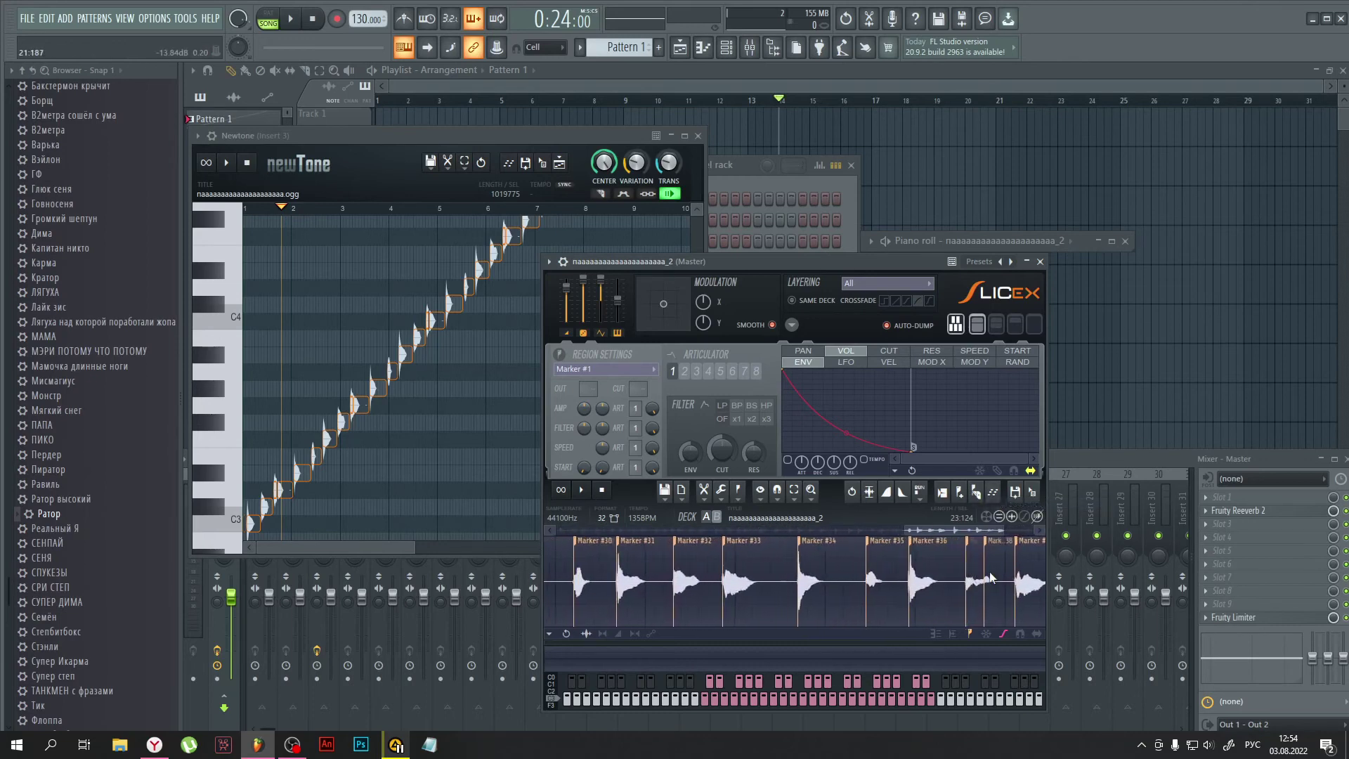
pyautogui.rightClick(990, 551)
pyautogui.click(1000, 556)
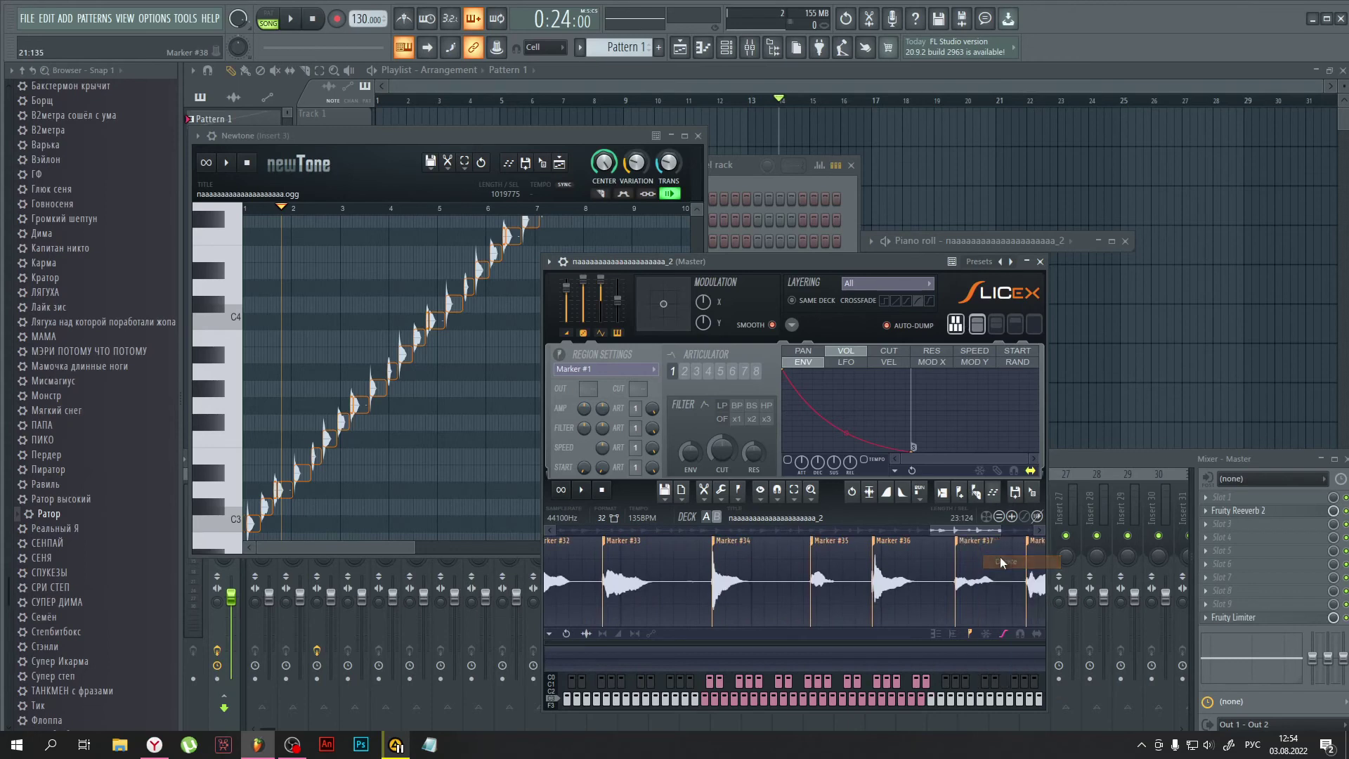
pyautogui.moveTo(879, 546); pyautogui.dragTo(881, 548)
pyautogui.scroll(-6, 831, 569)
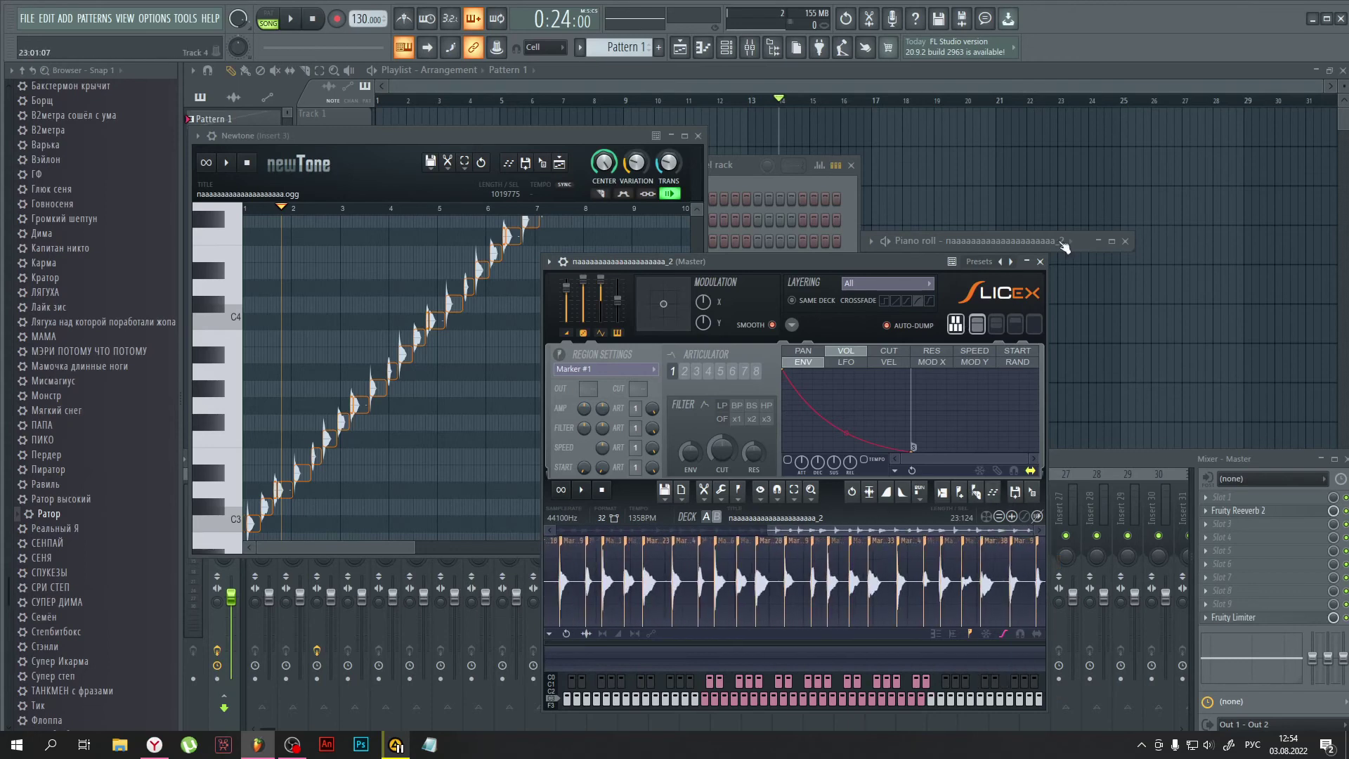
# Step: Close Slicex and remove all the automatically dumped marker notes from its piano roll
pyautogui.click(1040, 262)
pyautogui.click(840, 311)
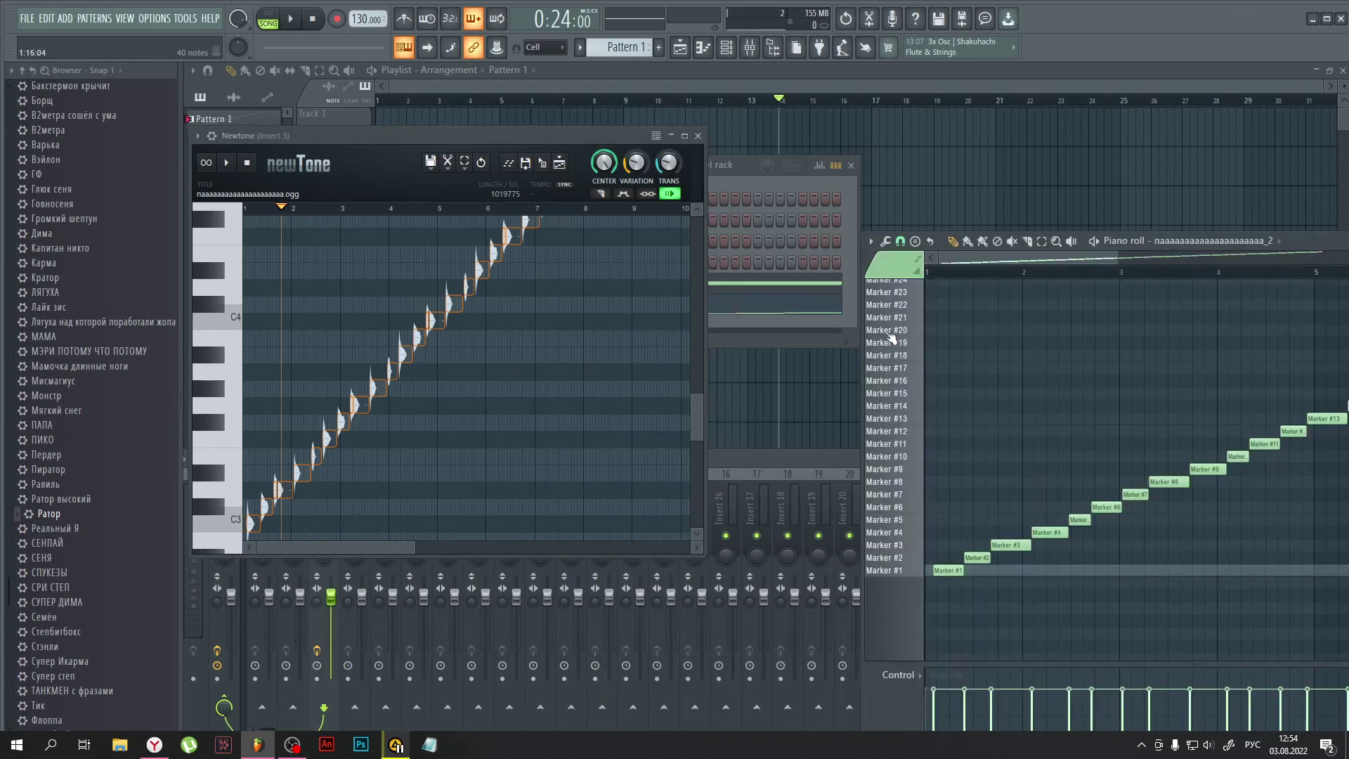
pyautogui.scroll(3, 958, 515)
pyautogui.scroll(-5, 976, 449)
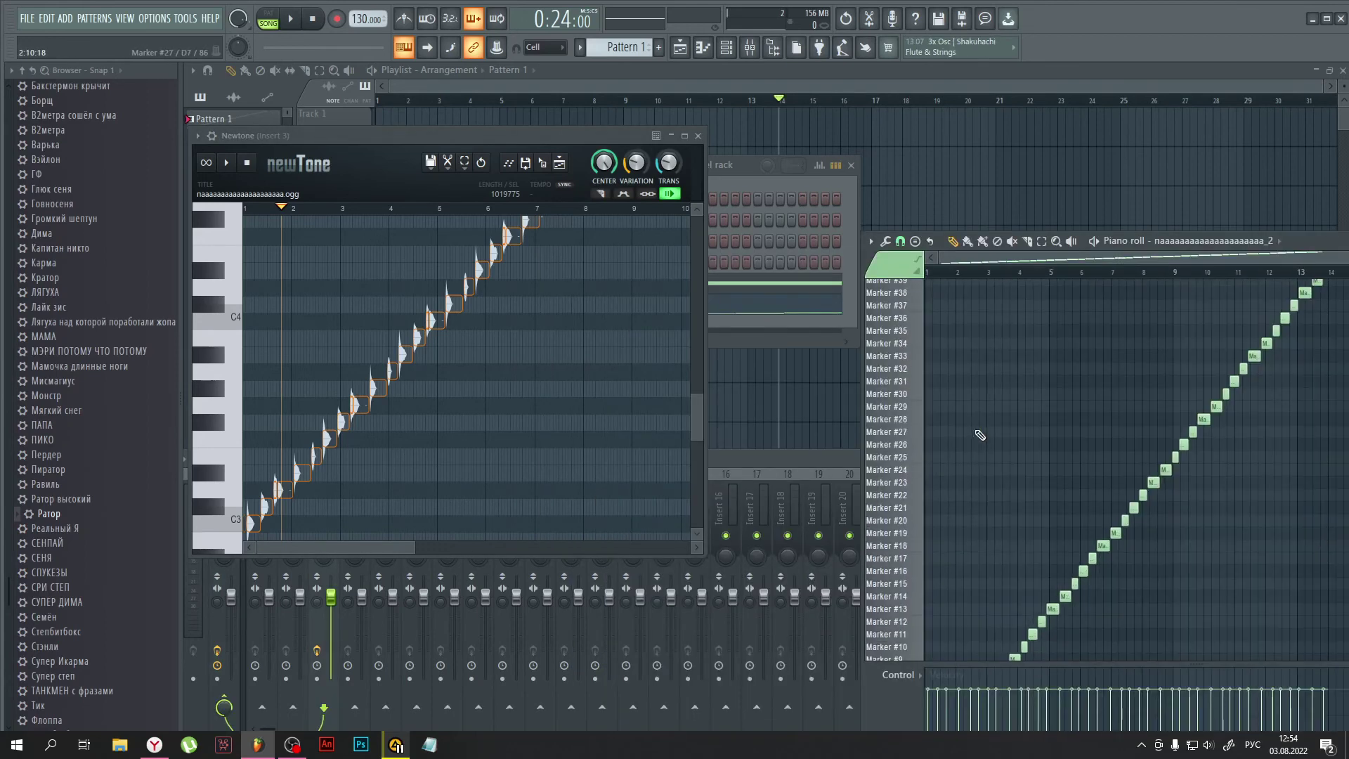
pyautogui.hotkey('ctrl', 'x')
# Step: Load the Сансик notes from the украденные ноты folder into the Slicex piano roll and set the tempo to 220
pyautogui.scroll(8, 129, 343)
pyautogui.moveTo(94, 336); pyautogui.dragTo(948, 492)
pyautogui.moveTo(385, 24); pyautogui.dragTo(386, 7)
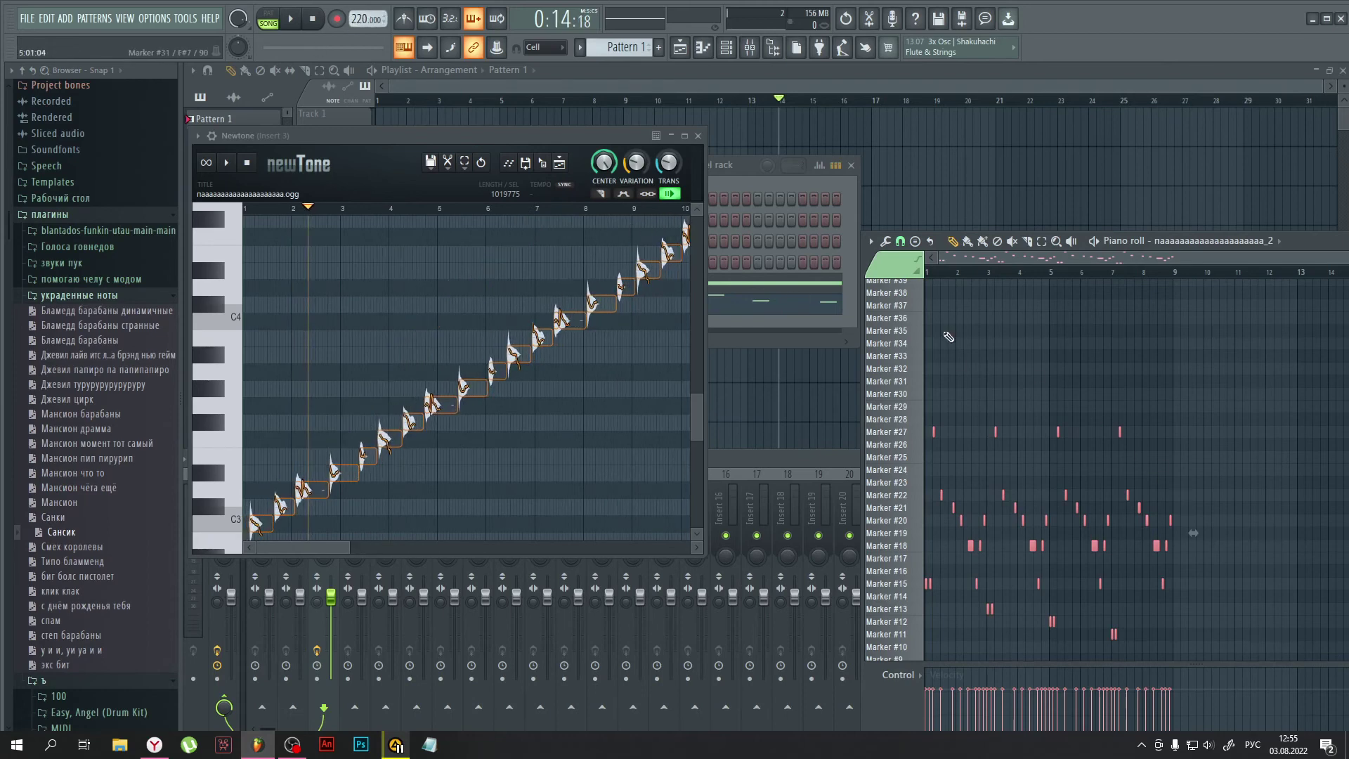
# Step: Route the Slicex channel to mixer track 3 and add Soundgoodizer to slot 2 of Insert 3
pyautogui.click(806, 326)
pyautogui.moveTo(566, 304); pyautogui.dragTo(565, 306)
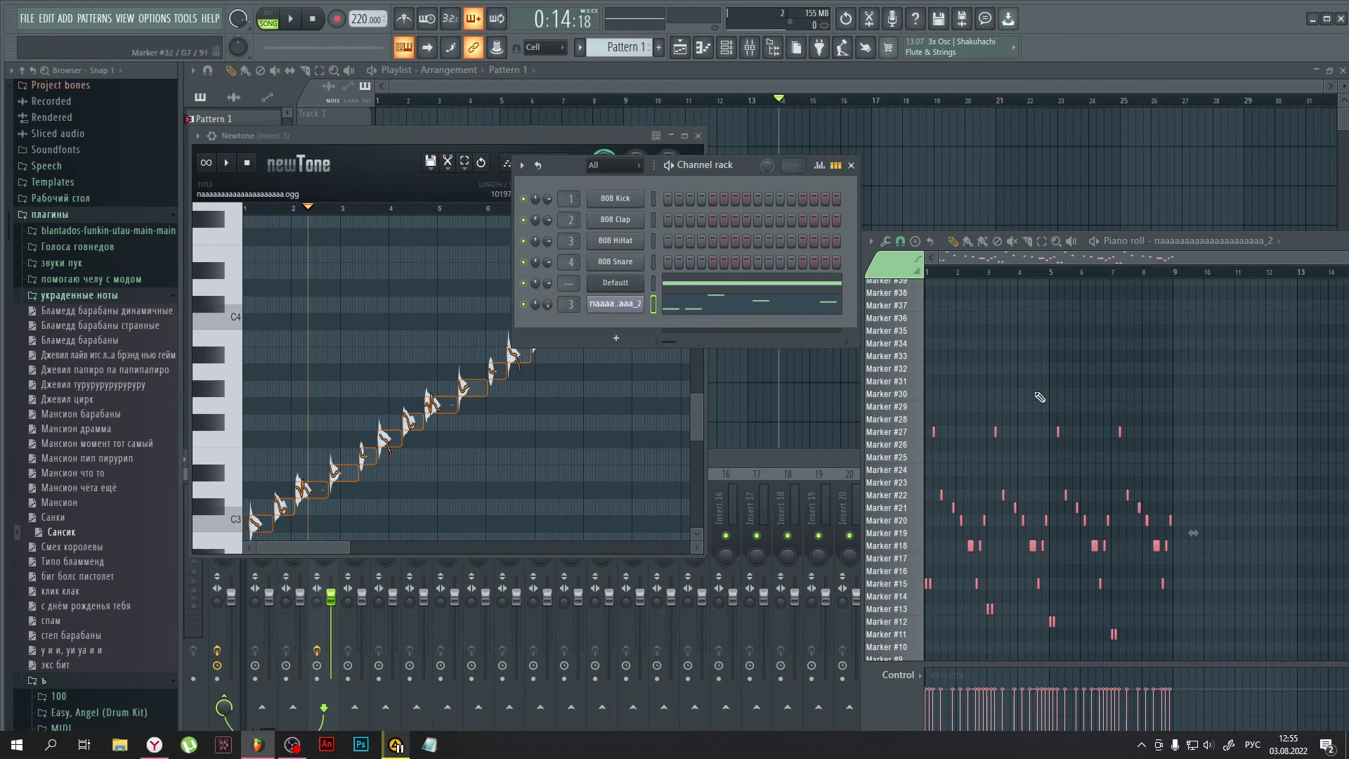
pyautogui.click(751, 47)
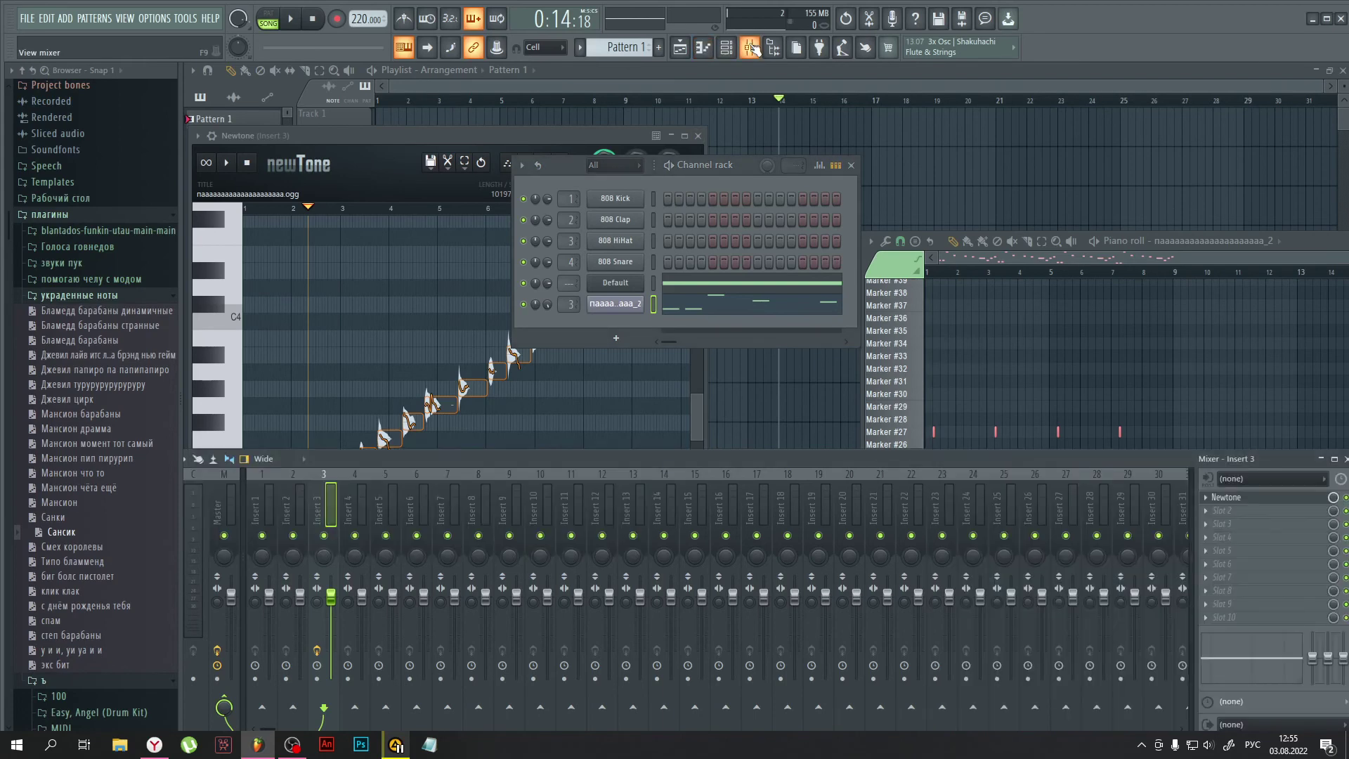
pyautogui.click(1243, 507)
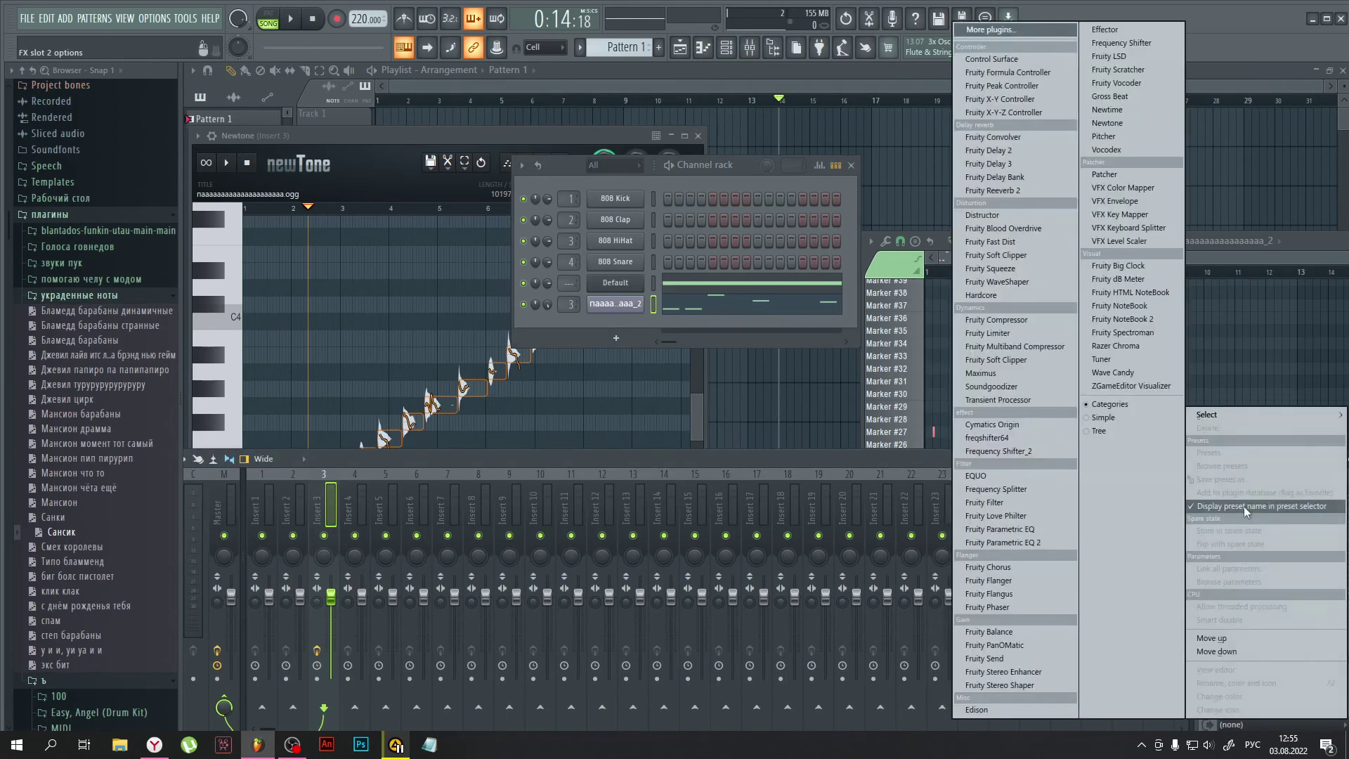
pyautogui.click(1002, 388)
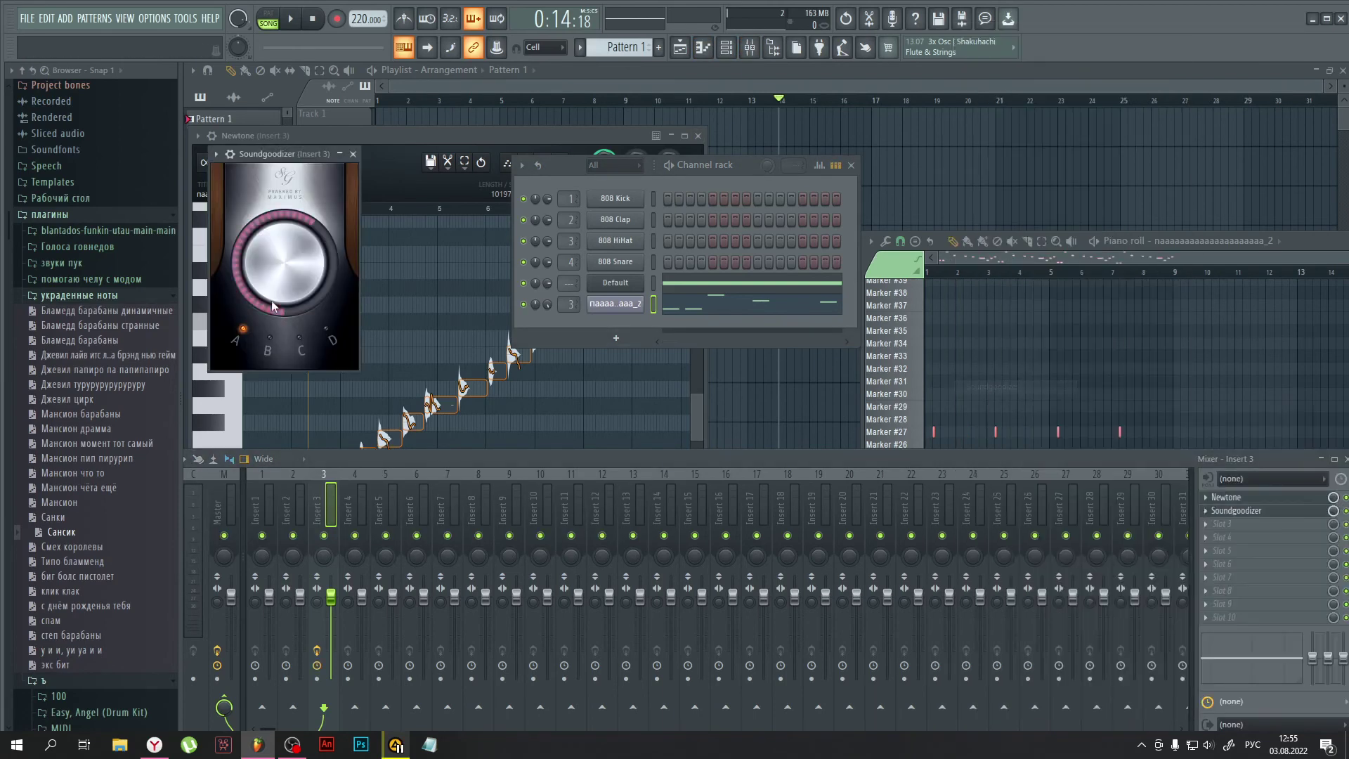
pyautogui.click(353, 154)
# Step: Play the melody in pattern mode, mute the Default channel, and stop playback
pyautogui.click(1119, 370)
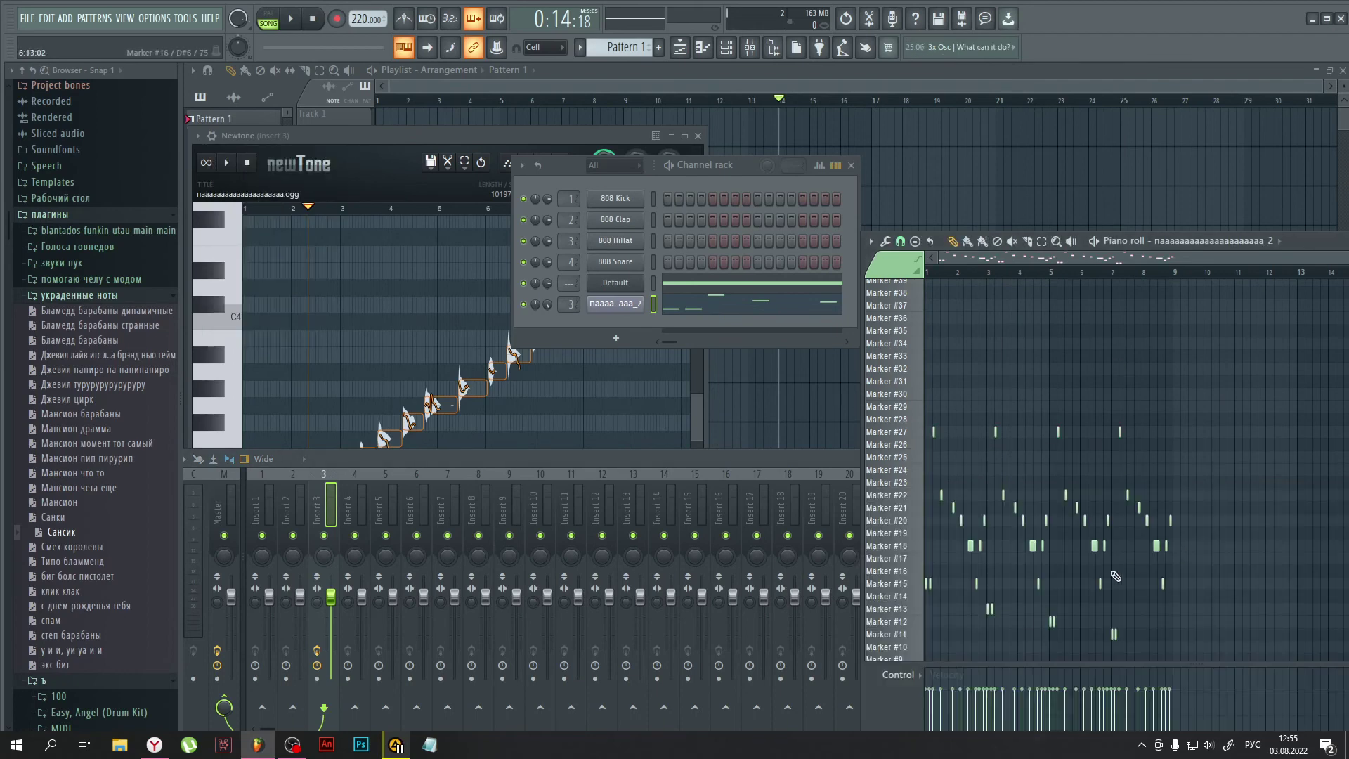
pyautogui.press('l')
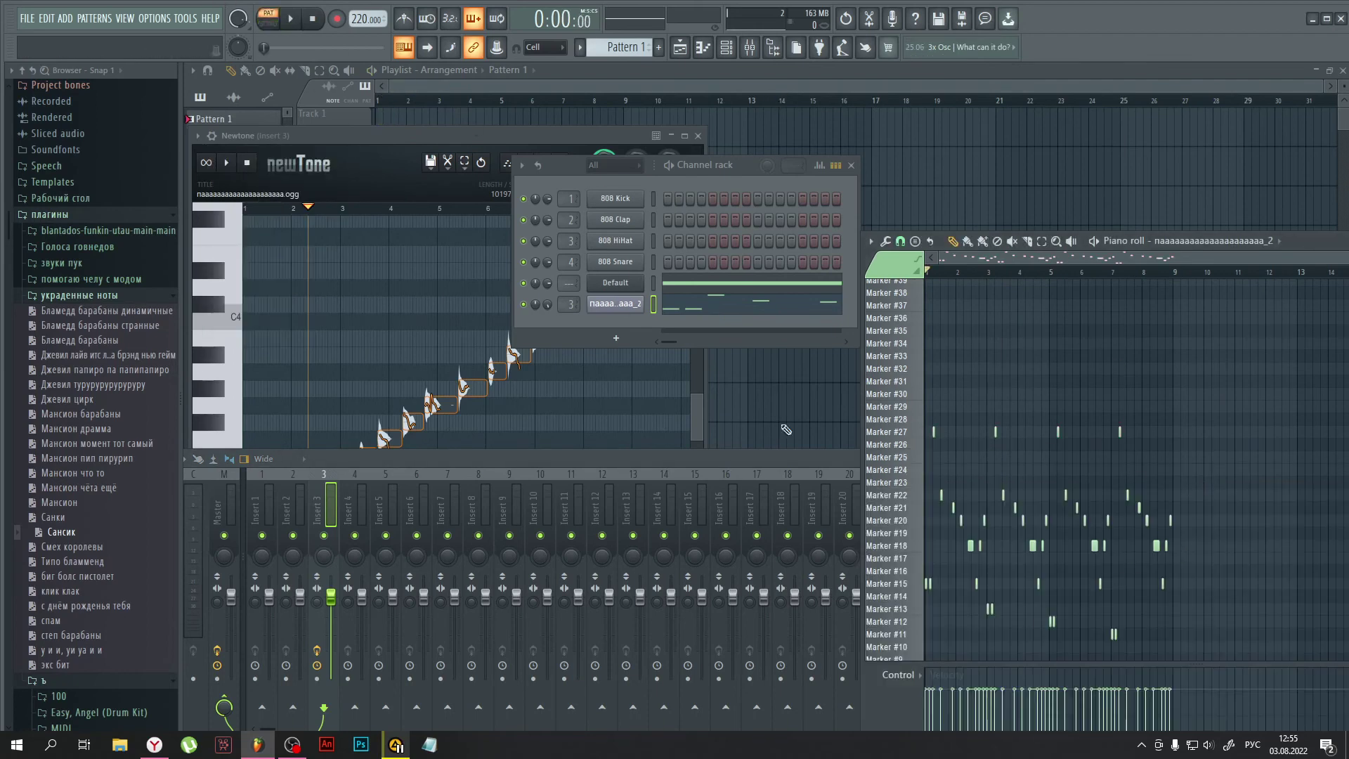
pyautogui.press('space')
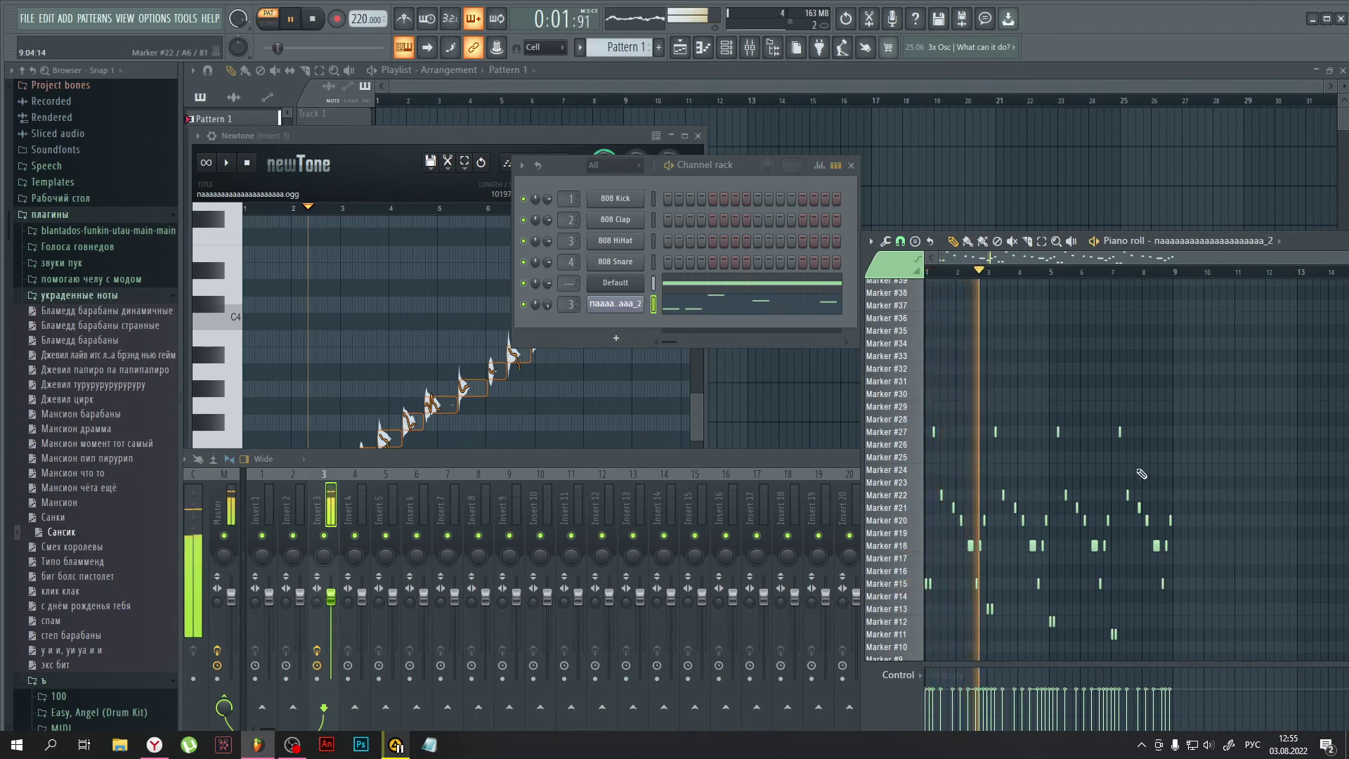
pyautogui.click(524, 282)
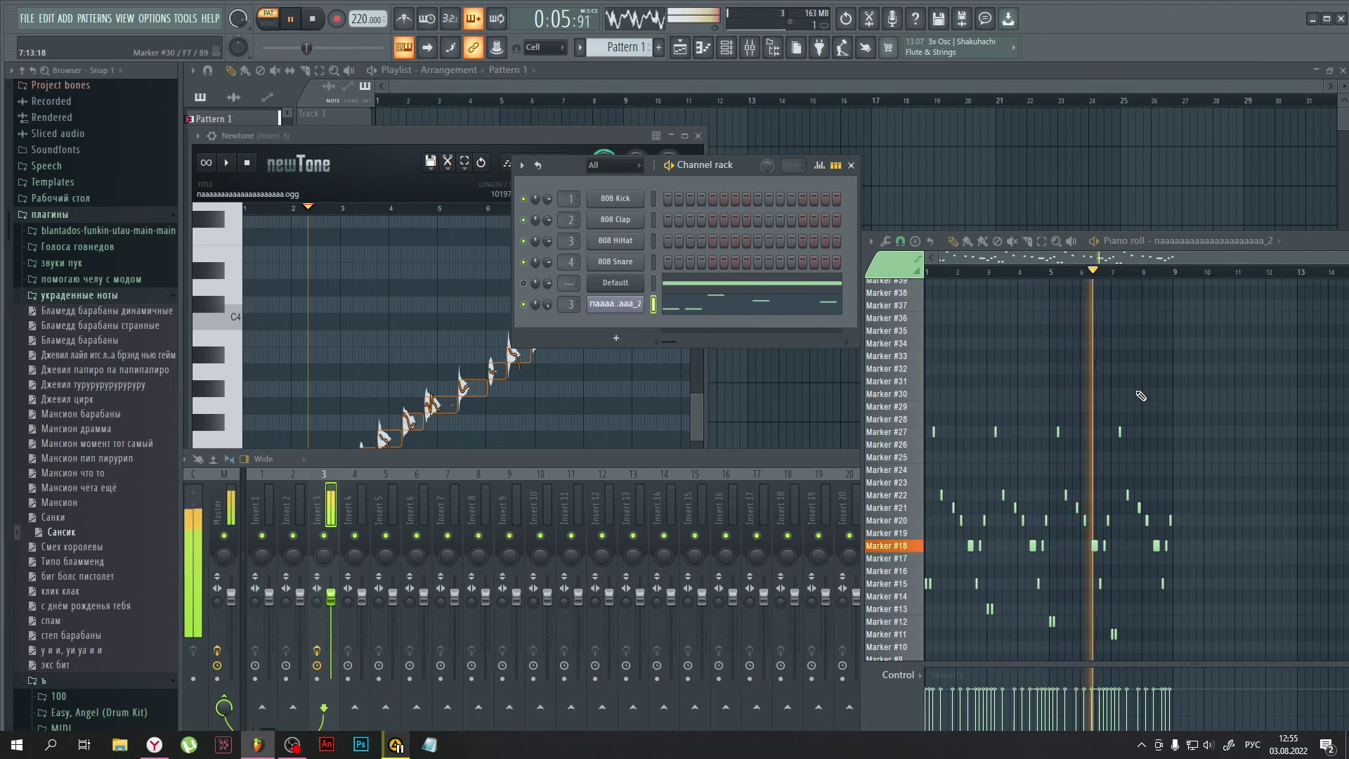
pyautogui.scroll(-2, 1180, 463)
pyautogui.press('space')
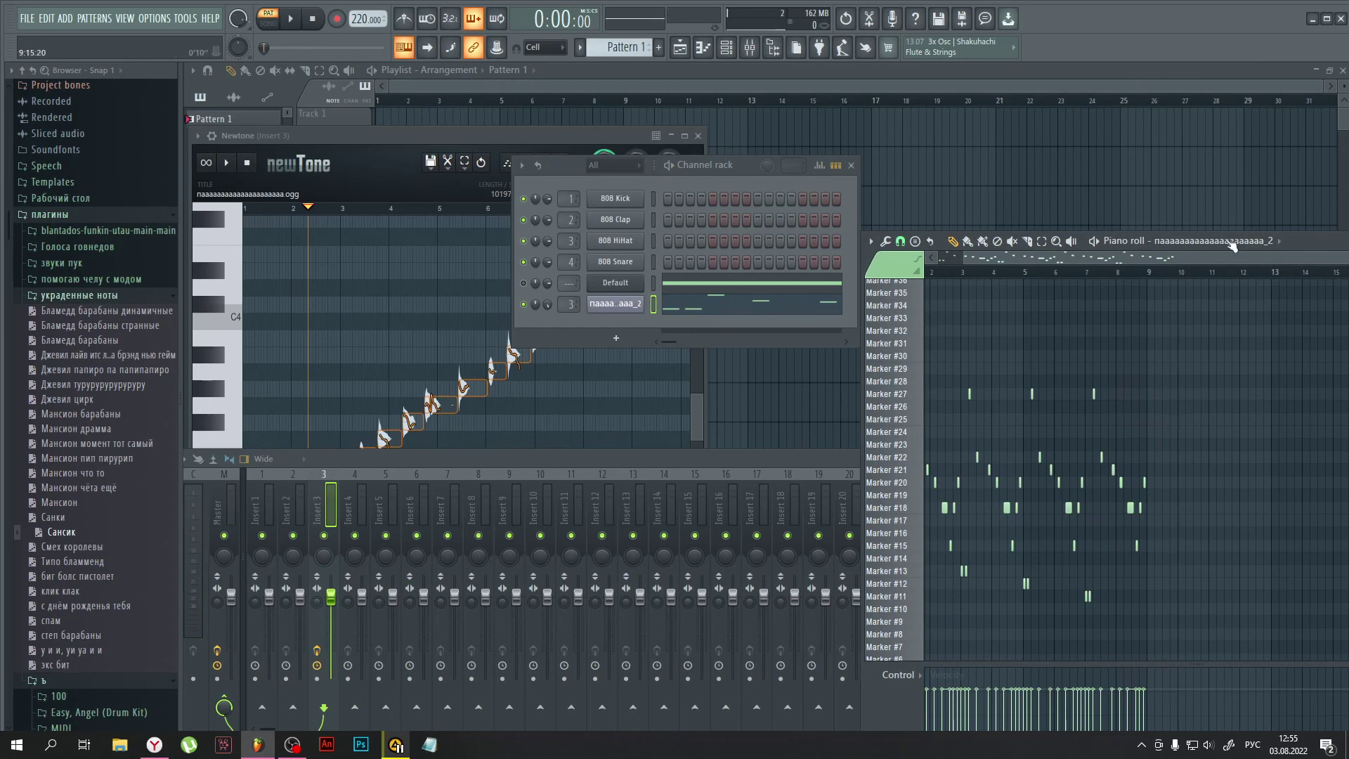
# Step: Close the piano roll, channel rack, Newtone and mixer windows to leave only the empty playlist
pyautogui.moveTo(1289, 243); pyautogui.dragTo(957, 245)
pyautogui.click(1192, 244)
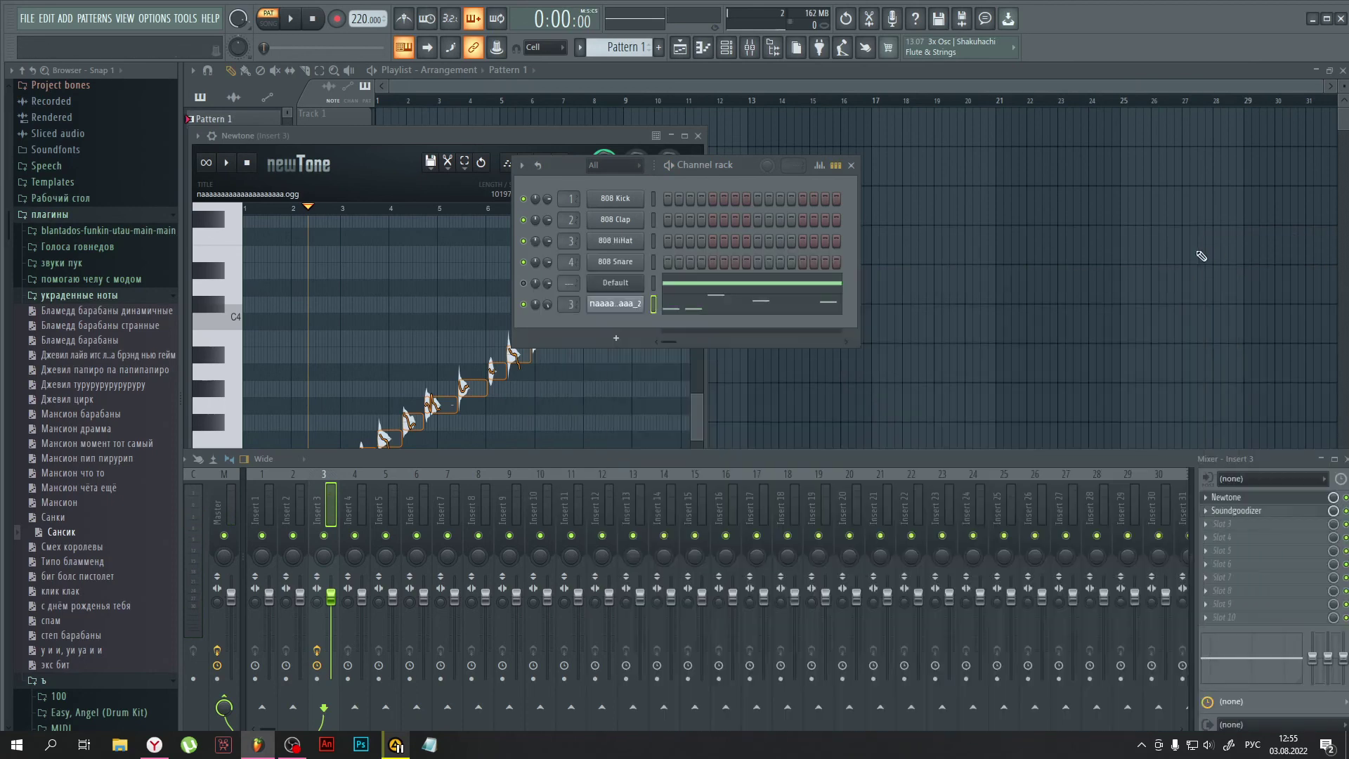
pyautogui.click(851, 165)
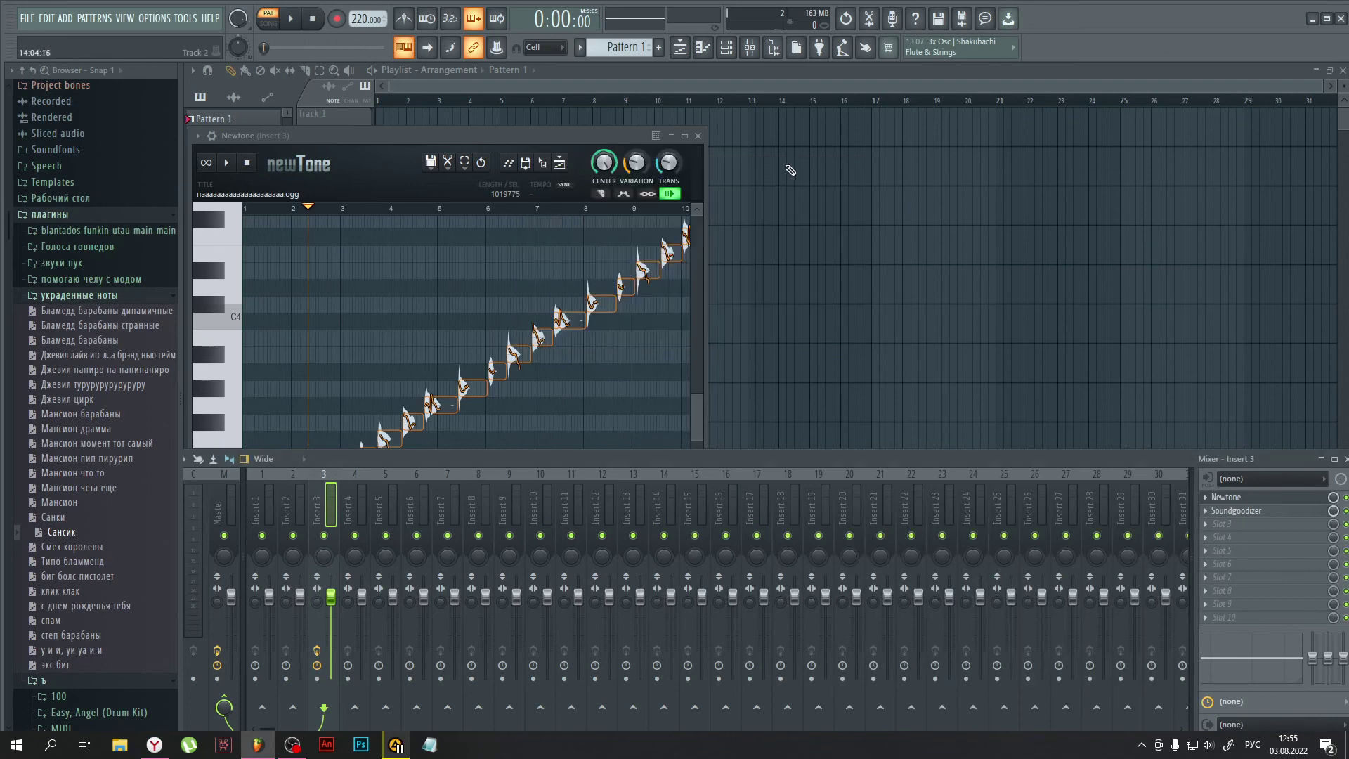
pyautogui.click(699, 136)
pyautogui.press('F9')
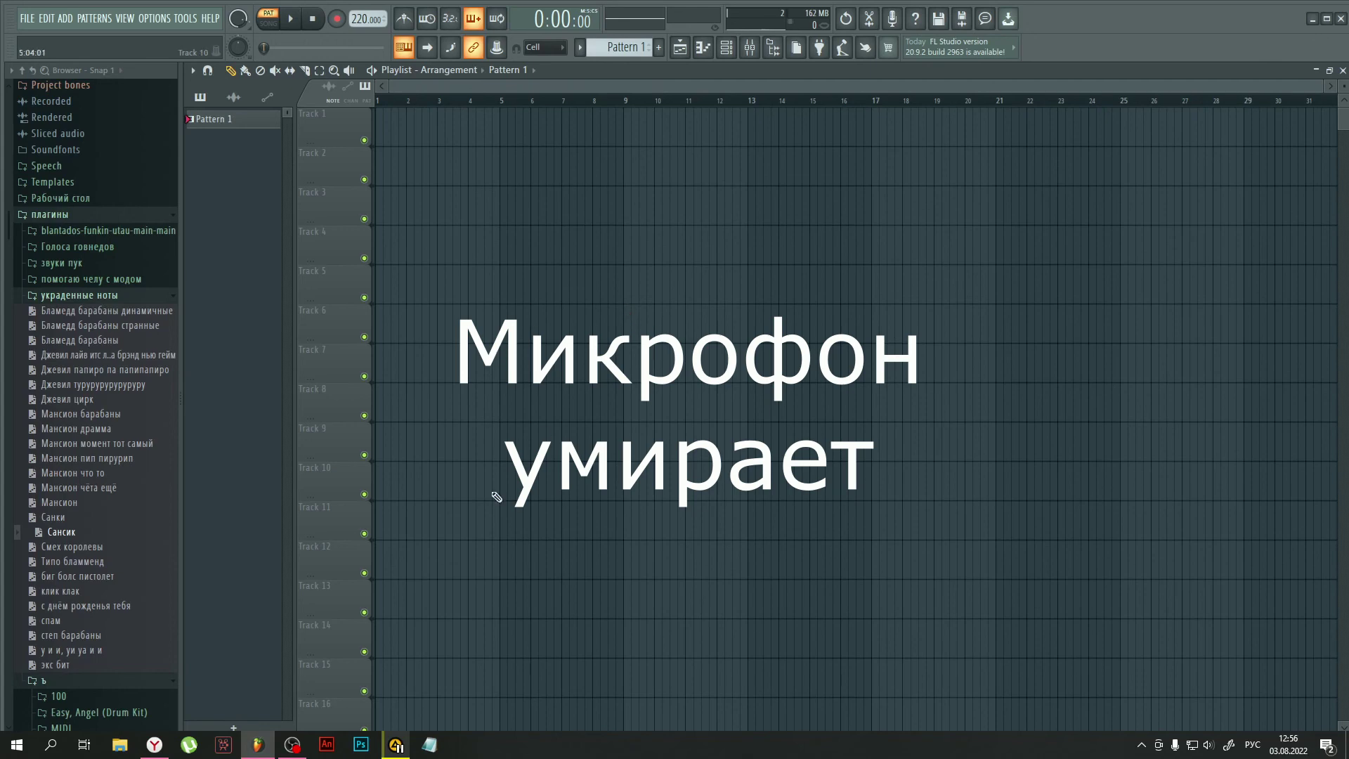
# Step: Switch to OBS Studio, view the Friday Night Funkin' vocal tutorial page on YouTube, and return to OBS Studio
pyautogui.click(290, 747)
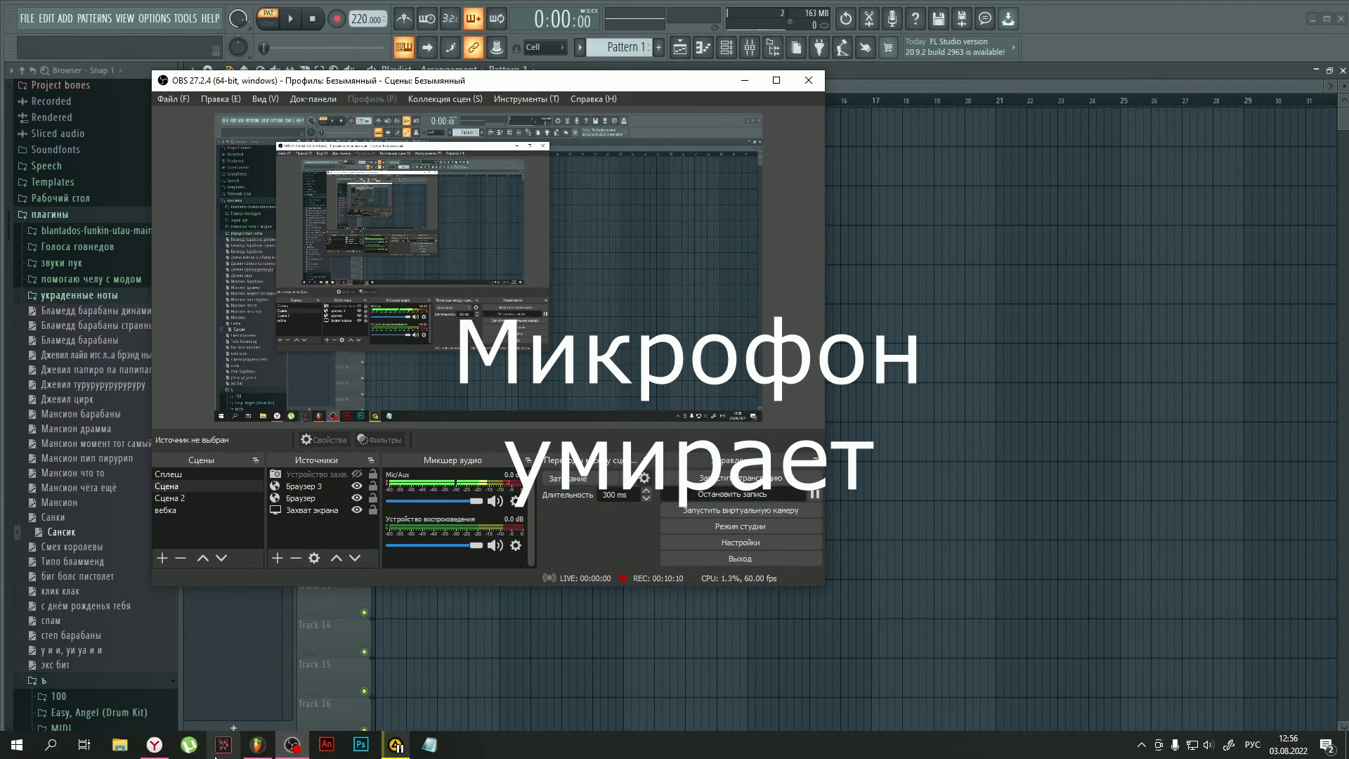
pyautogui.click(166, 752)
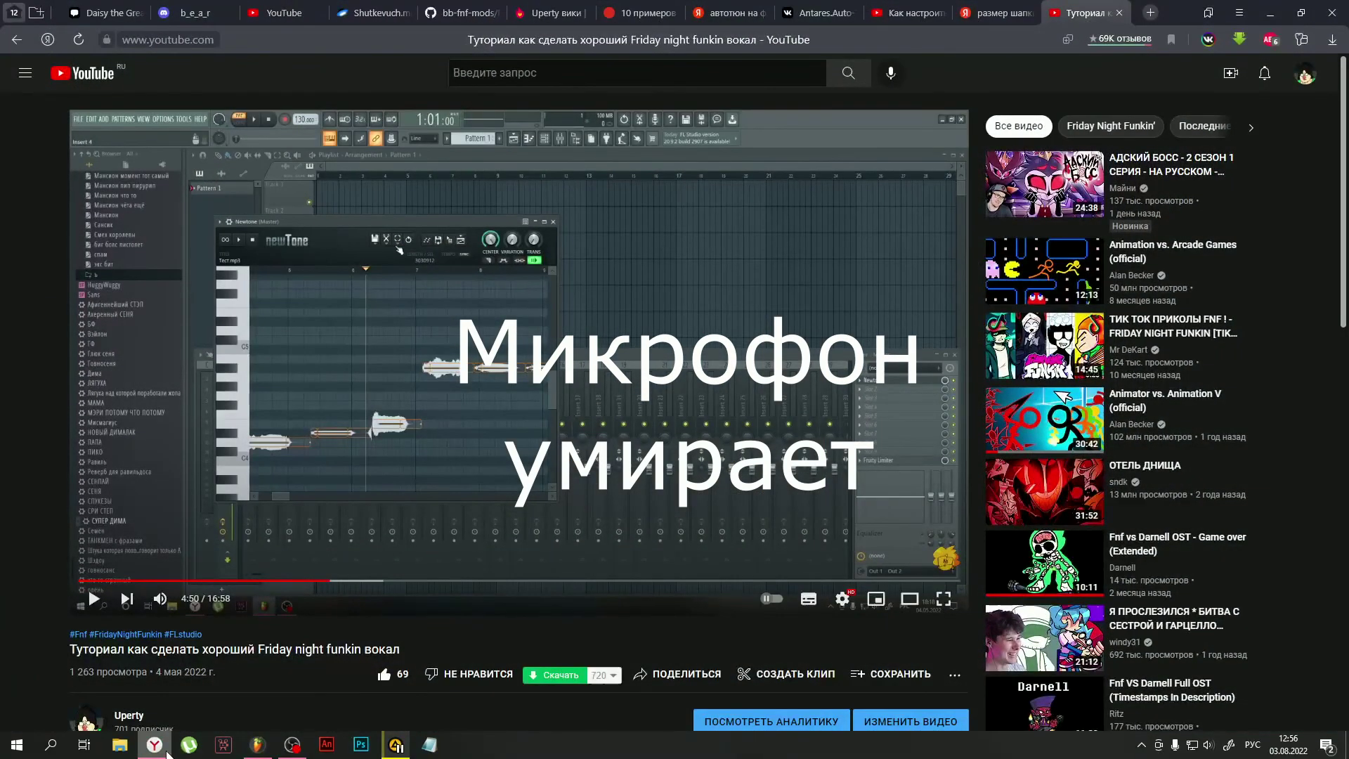
pyautogui.click(166, 752)
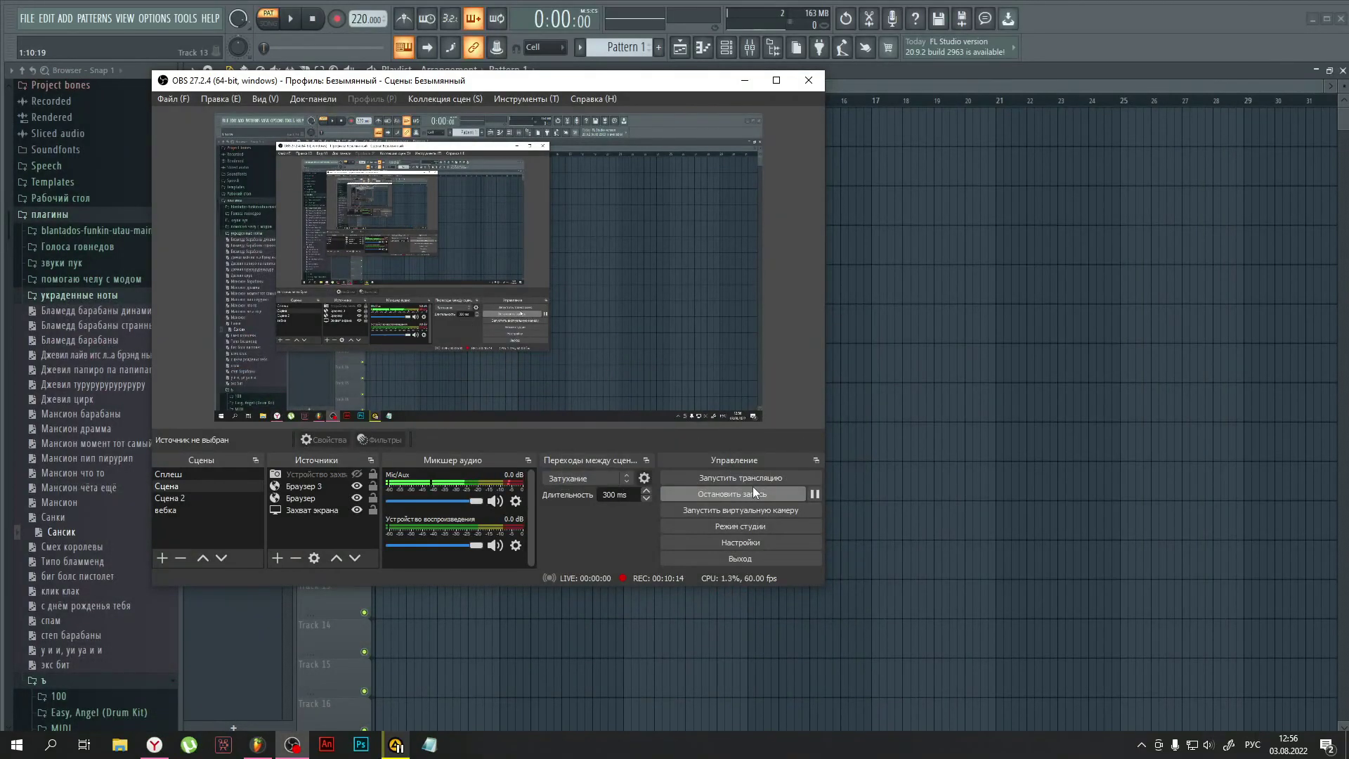